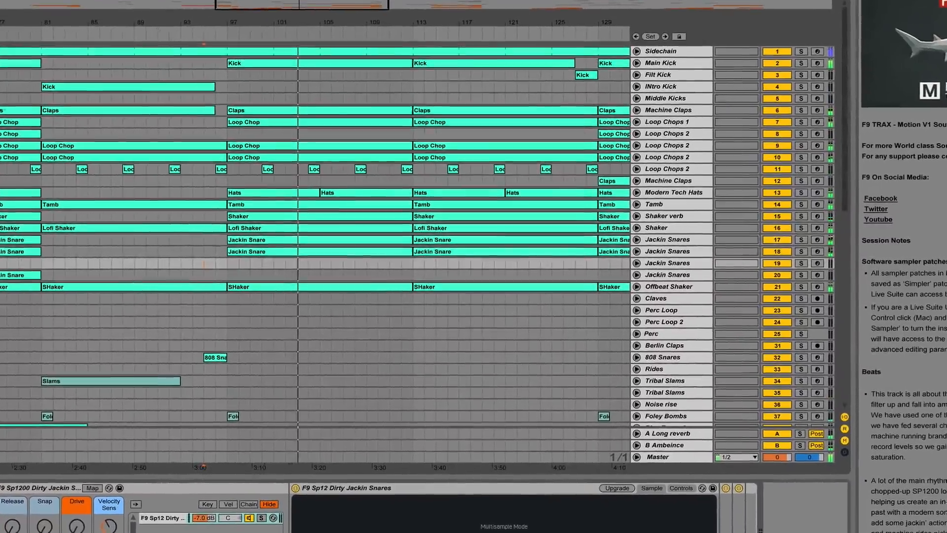
- Unfold the Loop Chops 1, Machine Claps and two Loop Chops 2 tracks (9 and 10) in the arrangement
{"action": "left_click_drag", "start_coordinate": [362, 34], "coordinate": [354, 13]}
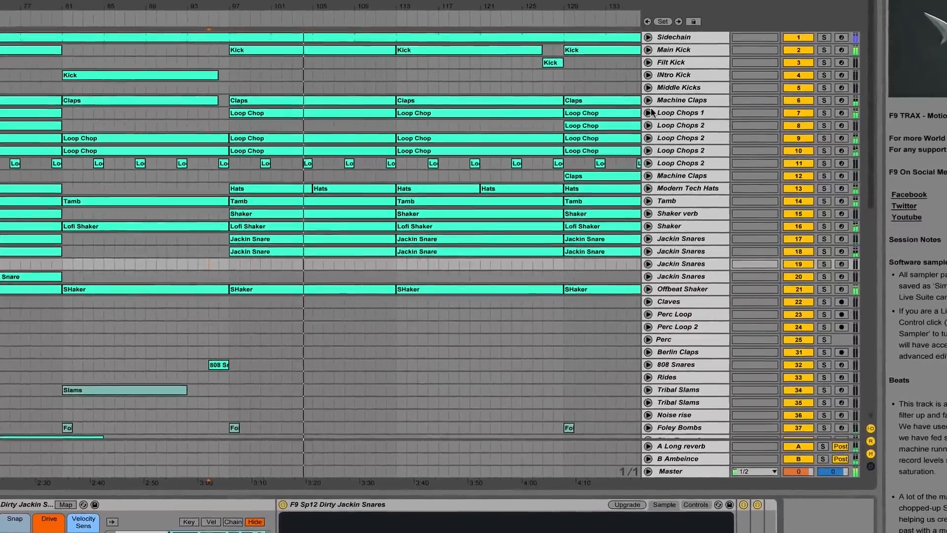
{"action": "left_click", "coordinate": [640, 119]}
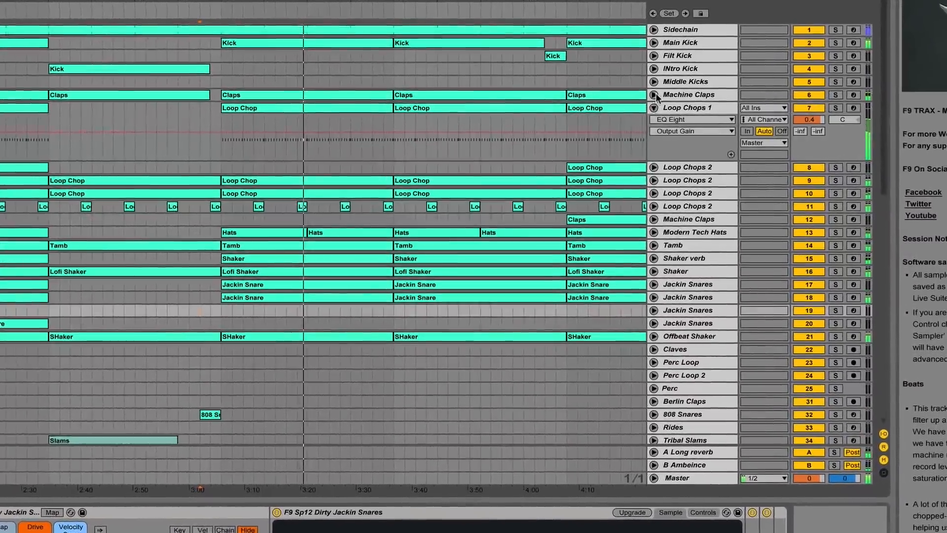
{"action": "left_click", "coordinate": [651, 98]}
{"action": "left_click", "coordinate": [660, 241]}
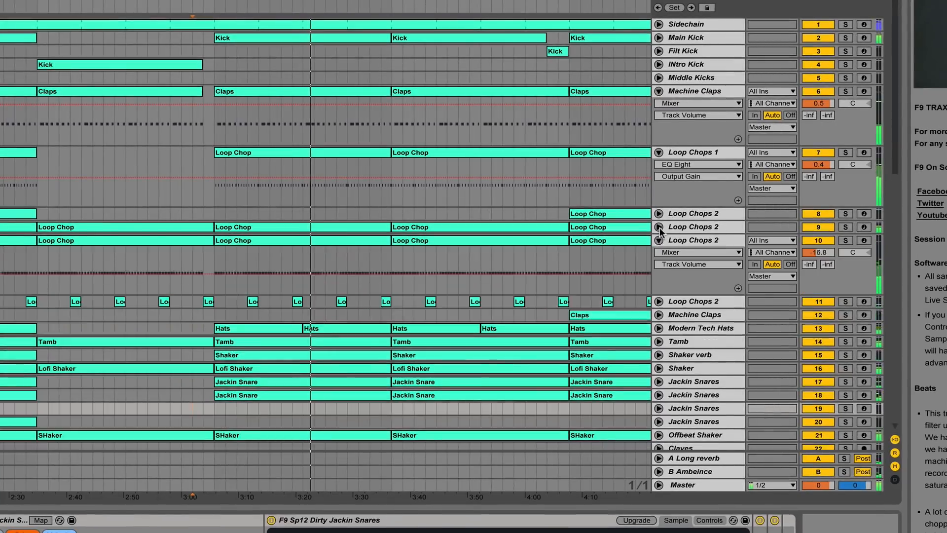
{"action": "left_click", "coordinate": [659, 227]}
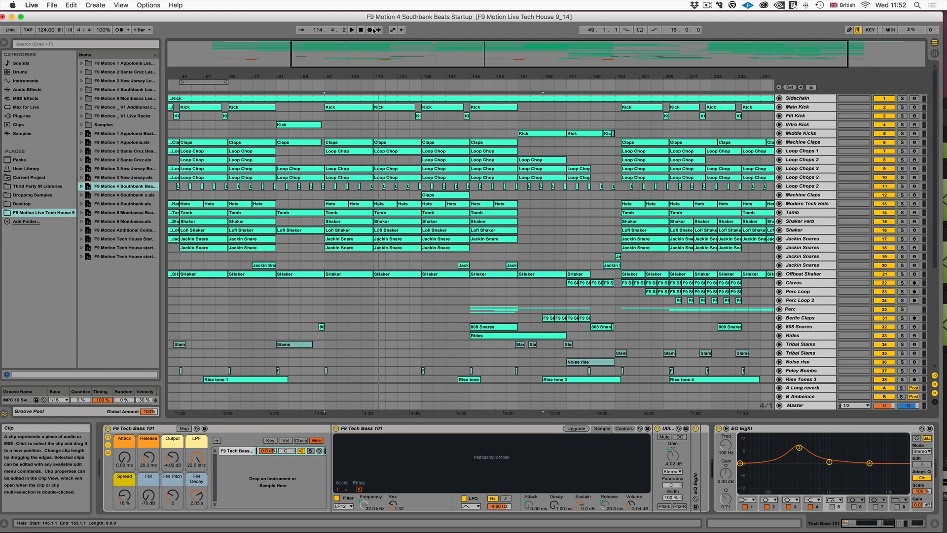
- Examine the full length of the Southbank Beats arrangement, from the drum tracks down to the Tech Bass 101 and FX tracks
{"action": "left_click_drag", "start_coordinate": [378, 76], "coordinate": [379, 50]}
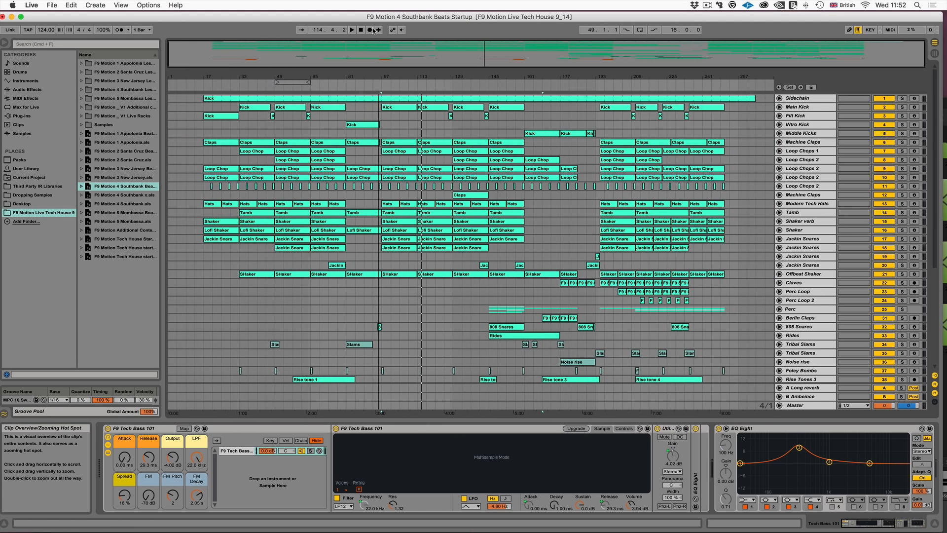
{"action": "scroll", "coordinate": [471, 237], "scroll_direction": "down", "scroll_amount": 6}
{"action": "scroll", "coordinate": [471, 237], "scroll_direction": "up", "scroll_amount": 6}
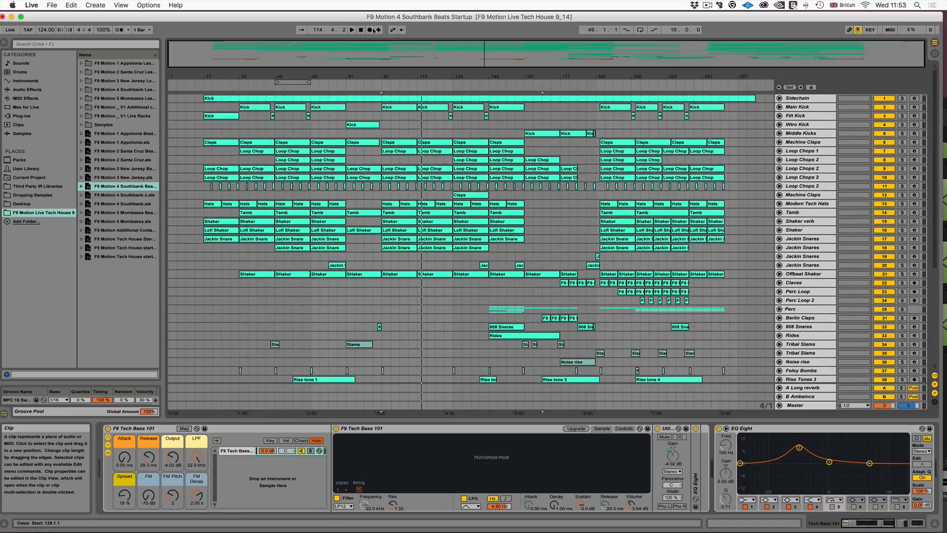
{"action": "left_click_drag", "start_coordinate": [448, 76], "coordinate": [448, 79]}
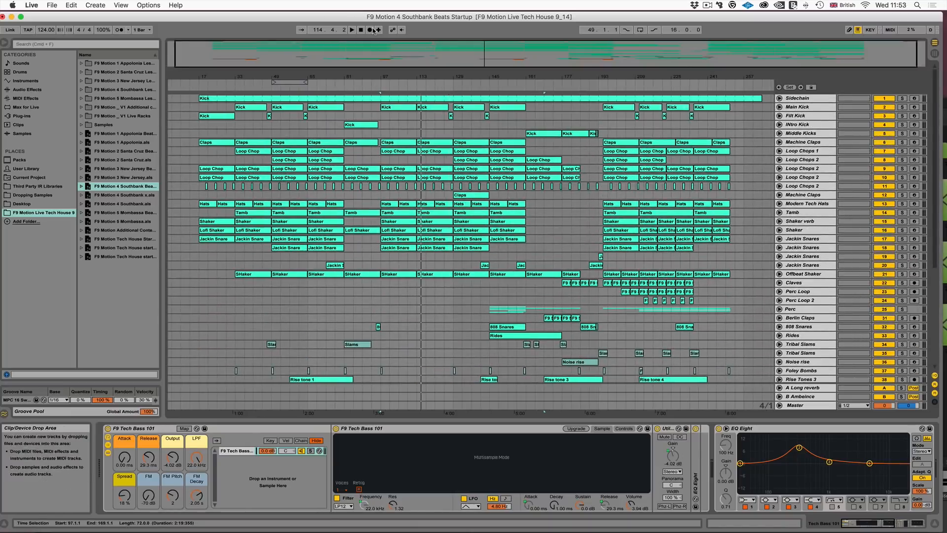
{"action": "scroll", "coordinate": [366, 290], "scroll_direction": "down", "scroll_amount": 4}
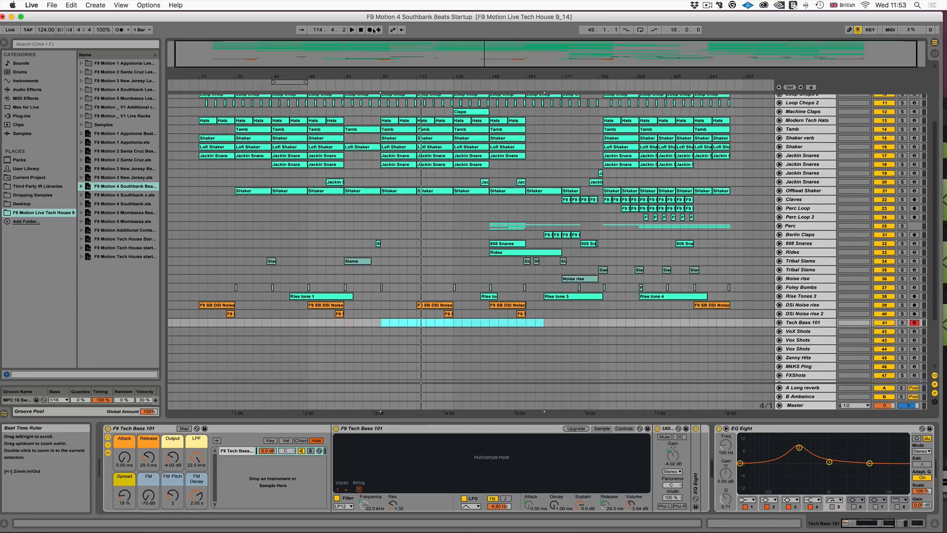
{"action": "left_click", "coordinate": [371, 30]}
{"action": "left_click", "coordinate": [351, 30]}
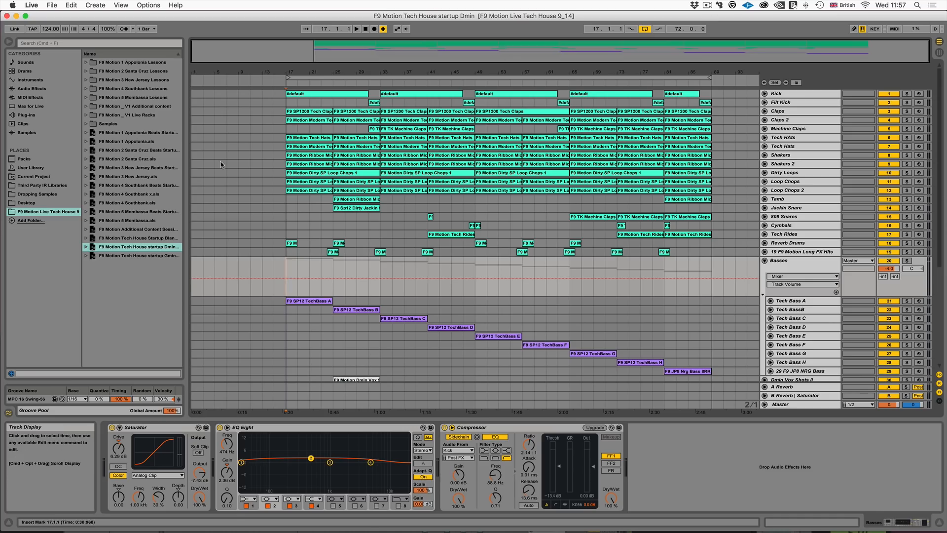
- Play the Dmin startup set from bar 21 and look through its drum, bass, synth and vox tracks
{"action": "left_click", "coordinate": [314, 264]}
{"action": "key", "text": "space"}
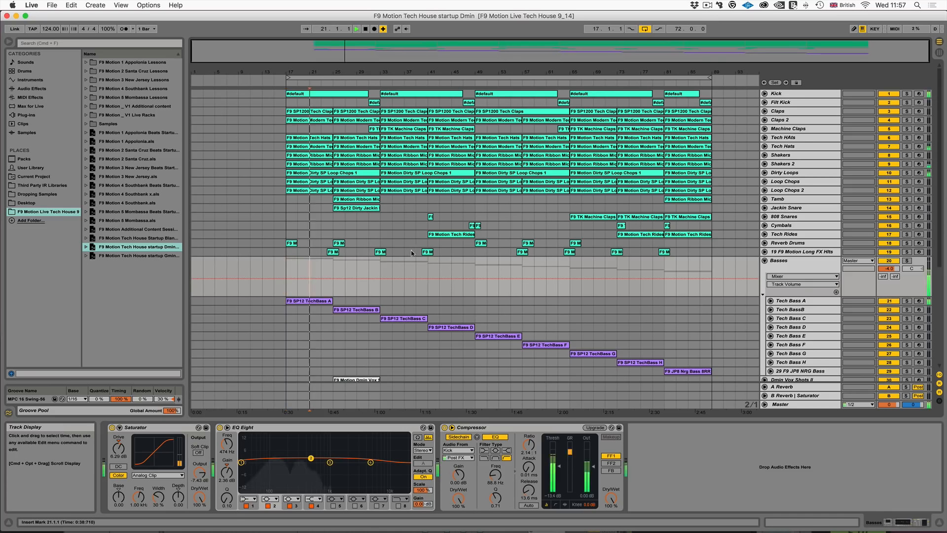
{"action": "scroll", "coordinate": [402, 339], "scroll_direction": "down", "scroll_amount": 3}
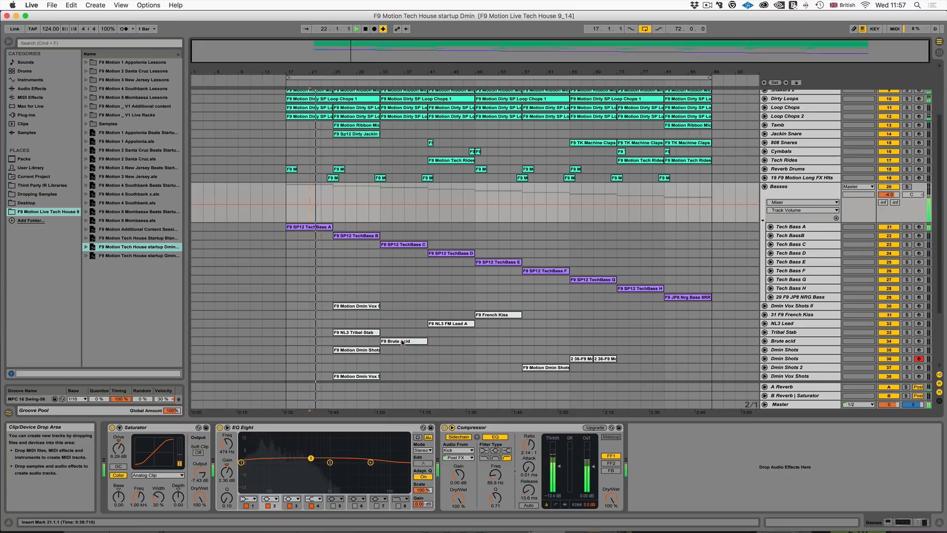
{"action": "scroll", "coordinate": [377, 332], "scroll_direction": "down", "scroll_amount": 5}
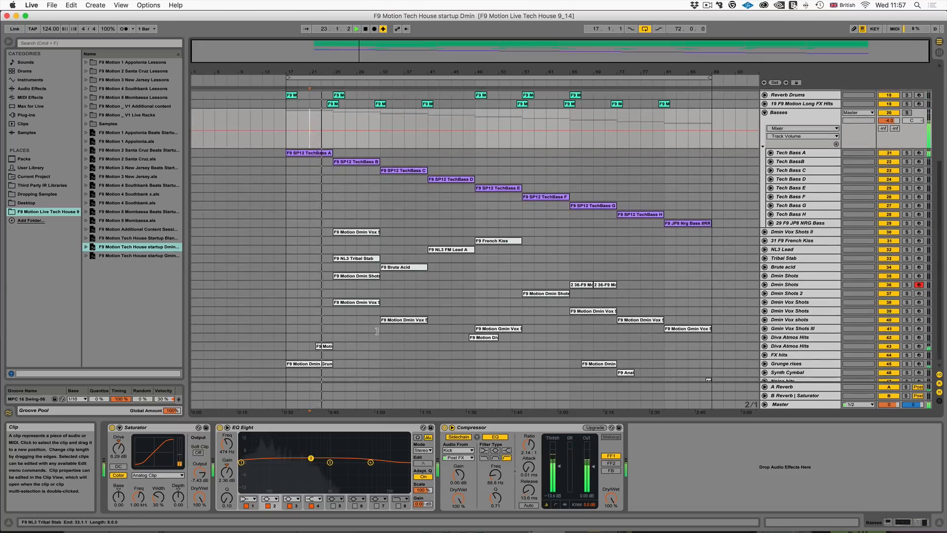
{"action": "scroll", "coordinate": [377, 332], "scroll_direction": "up", "scroll_amount": 5}
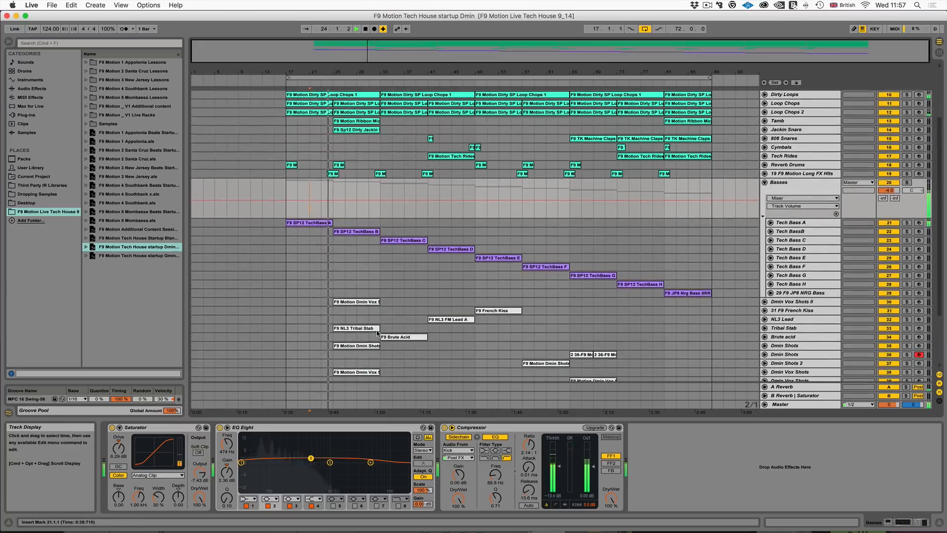
{"action": "scroll", "coordinate": [377, 330], "scroll_direction": "up", "scroll_amount": 4}
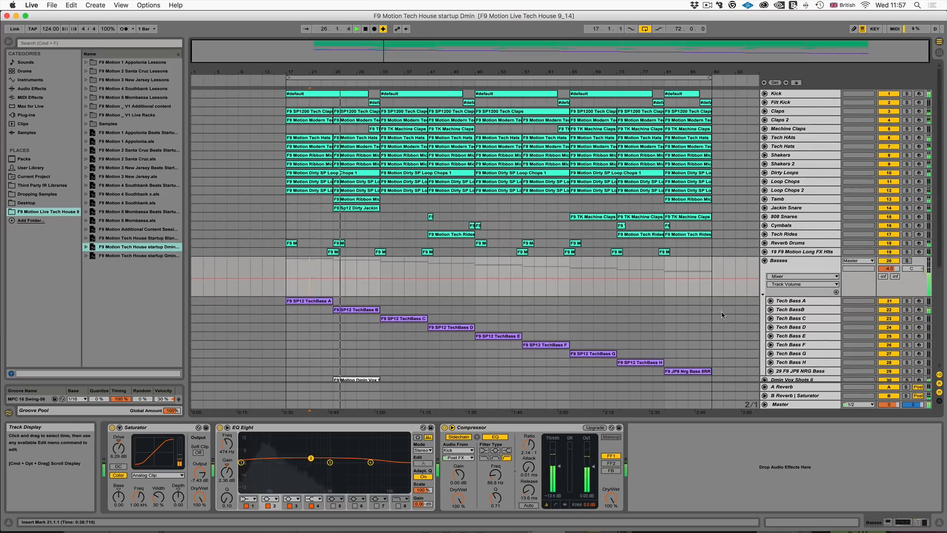
{"action": "scroll", "coordinate": [415, 293], "scroll_direction": "down", "scroll_amount": 8}
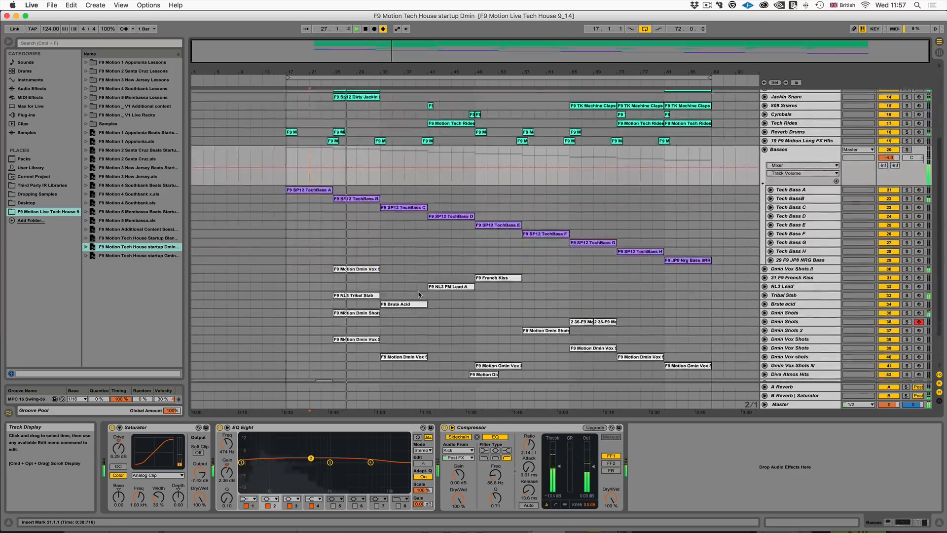
{"action": "scroll", "coordinate": [420, 295], "scroll_direction": "up", "scroll_amount": 8}
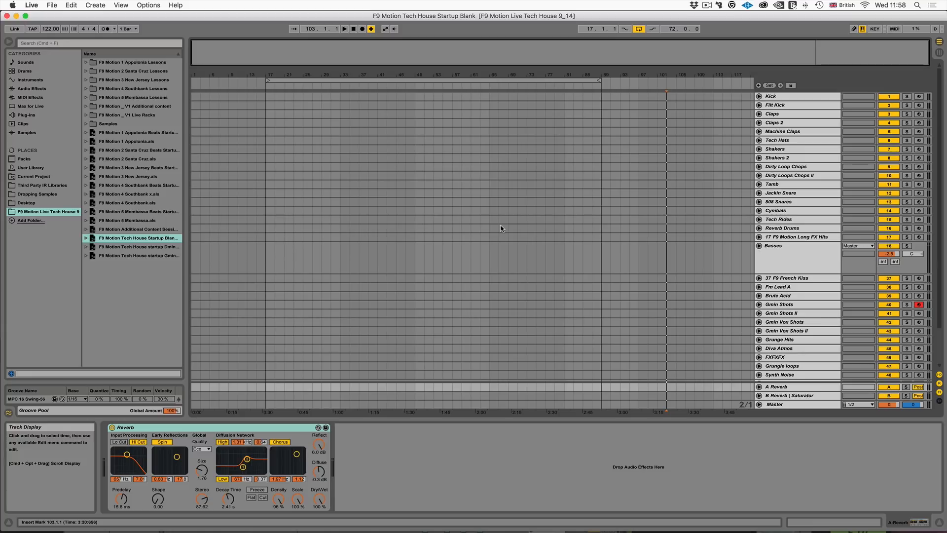
- Open the F9 Motion Additional Content Session View set and audition the fourth Digi Tops clip and scenes 7, 6 and 16
{"action": "double_click", "coordinate": [138, 229]}
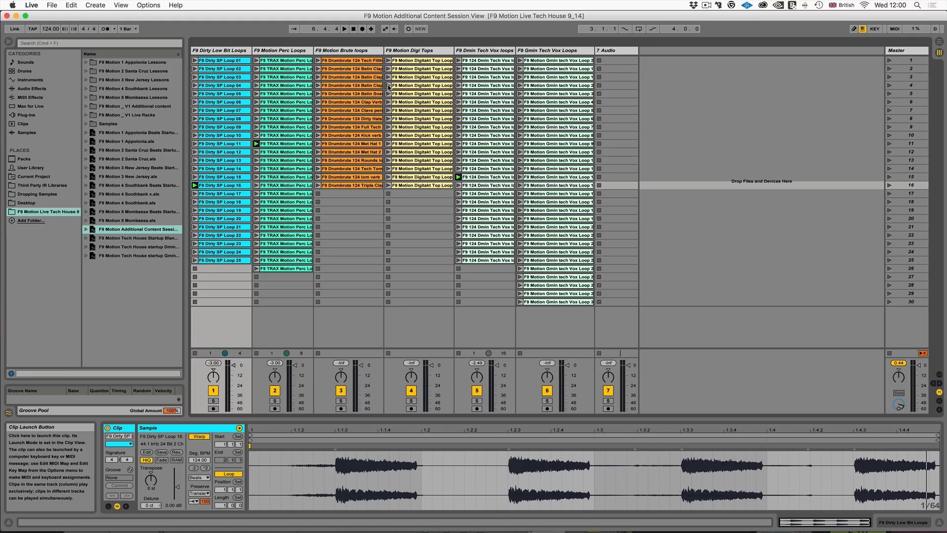
{"action": "left_click", "coordinate": [388, 86]}
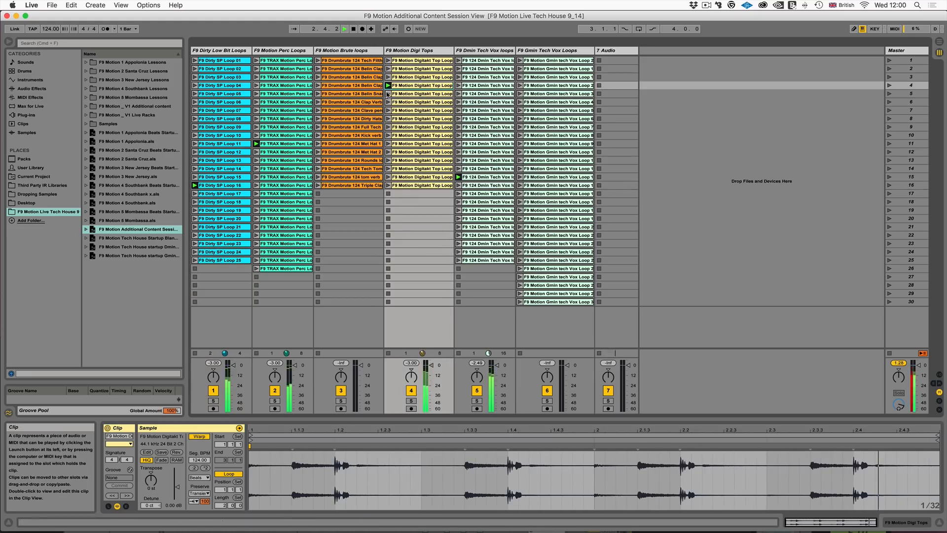
{"action": "left_click", "coordinate": [890, 110]}
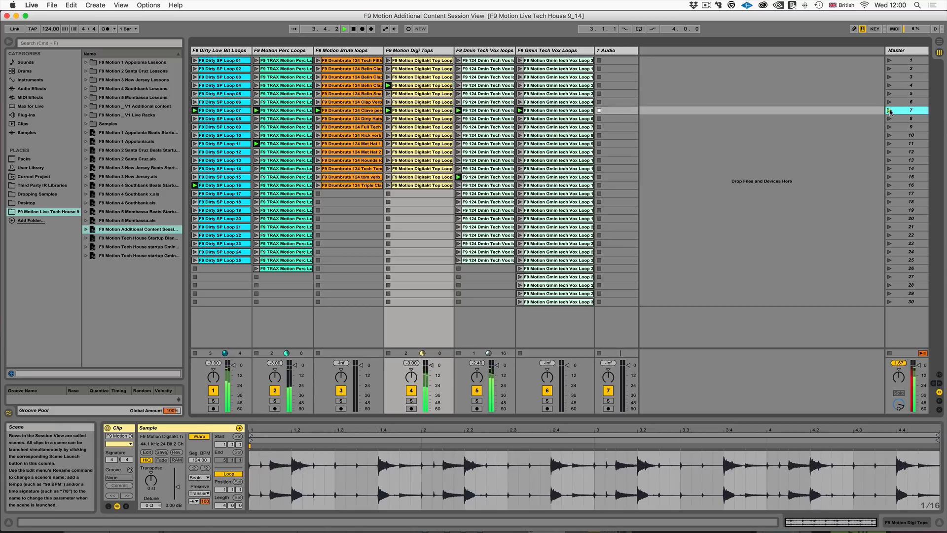
{"action": "left_click", "coordinate": [889, 102]}
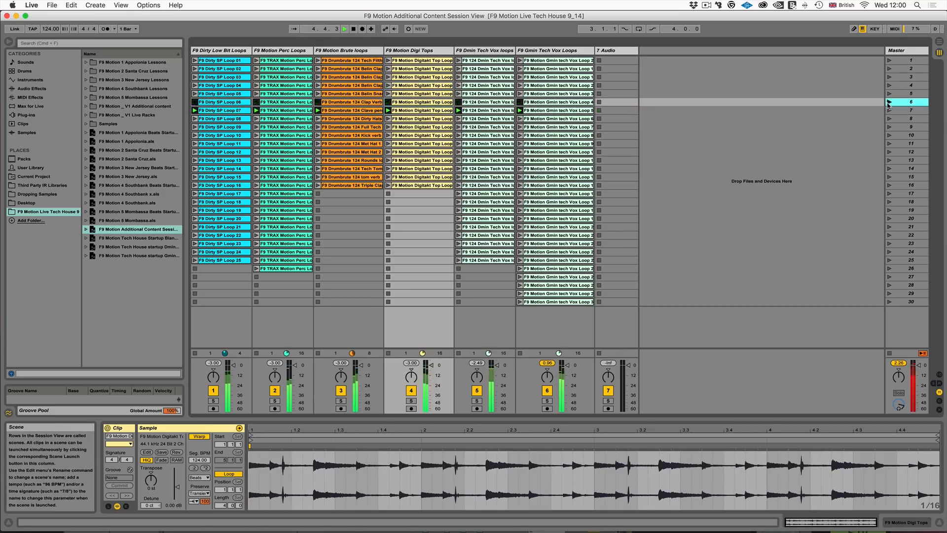
{"action": "left_click", "coordinate": [889, 186]}
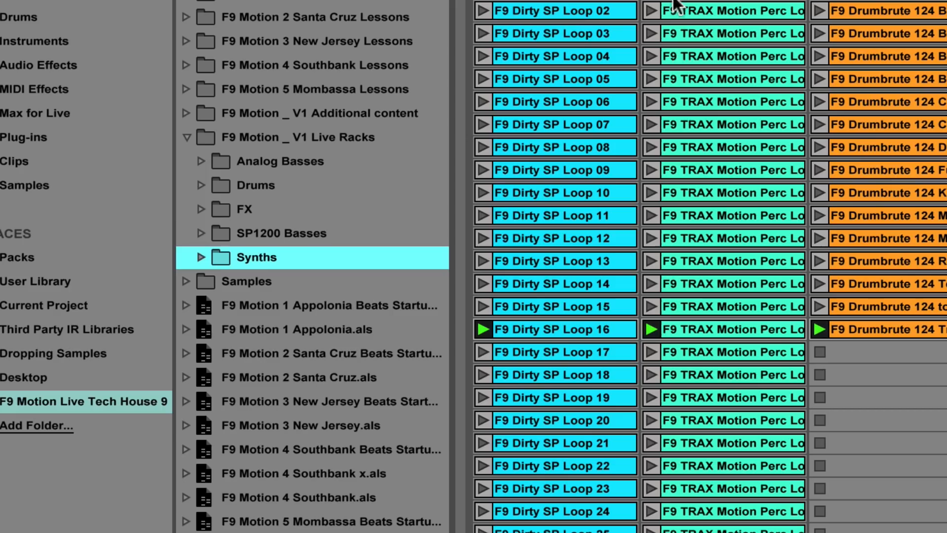
- Browse the Synths presets in the V1 Live Racks folder and select F9 SP12 Tech Bass A.adg in SP1200 Basses
{"action": "left_click", "coordinate": [194, 206]}
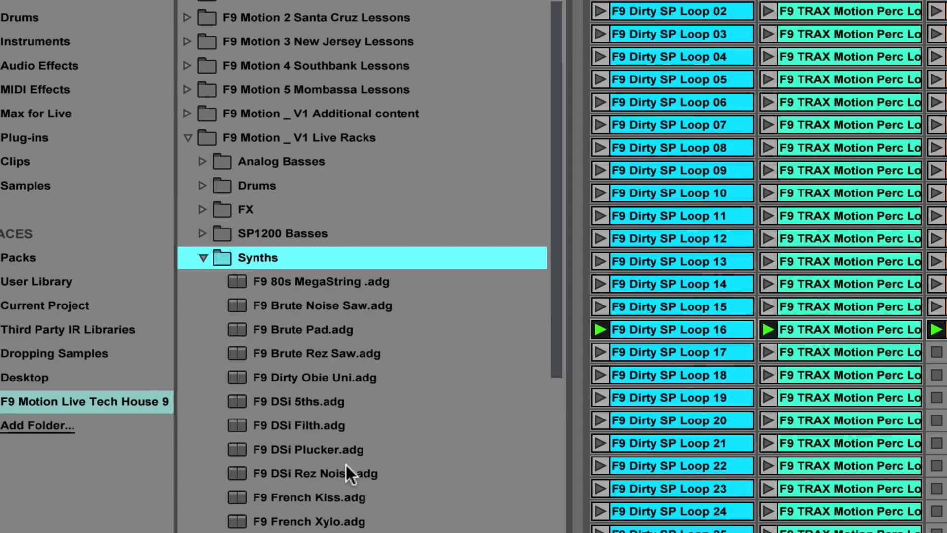
{"action": "scroll", "coordinate": [346, 464], "scroll_direction": "down", "scroll_amount": 12}
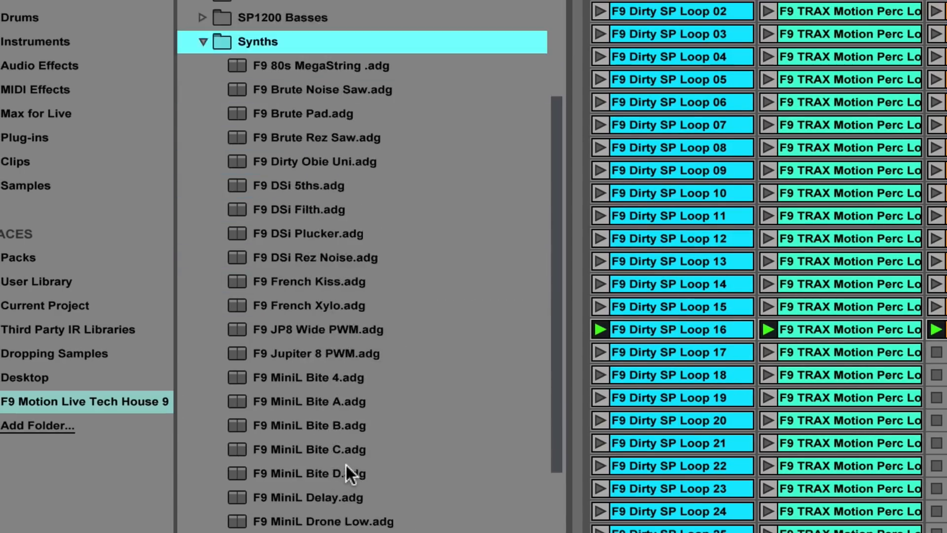
{"action": "scroll", "coordinate": [346, 463], "scroll_direction": "down", "scroll_amount": 16}
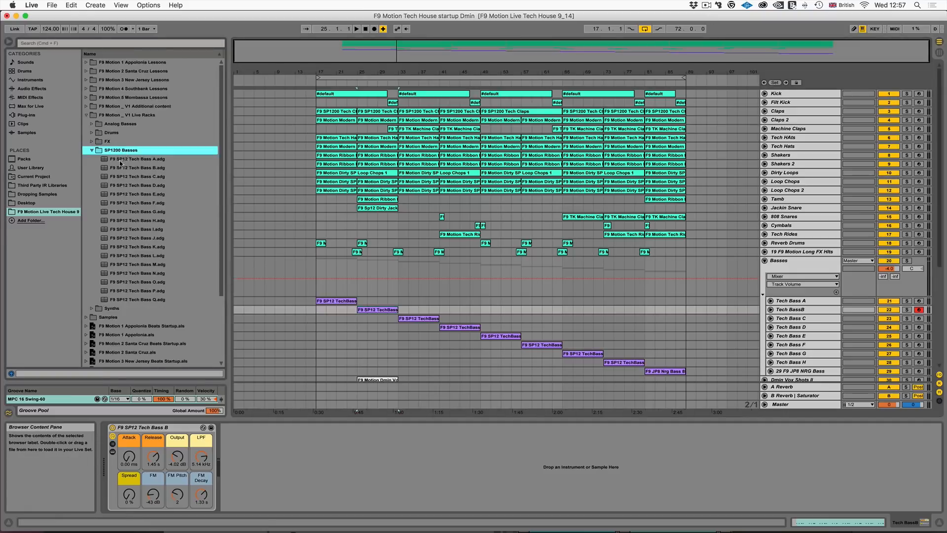
{"action": "left_click", "coordinate": [123, 161]}
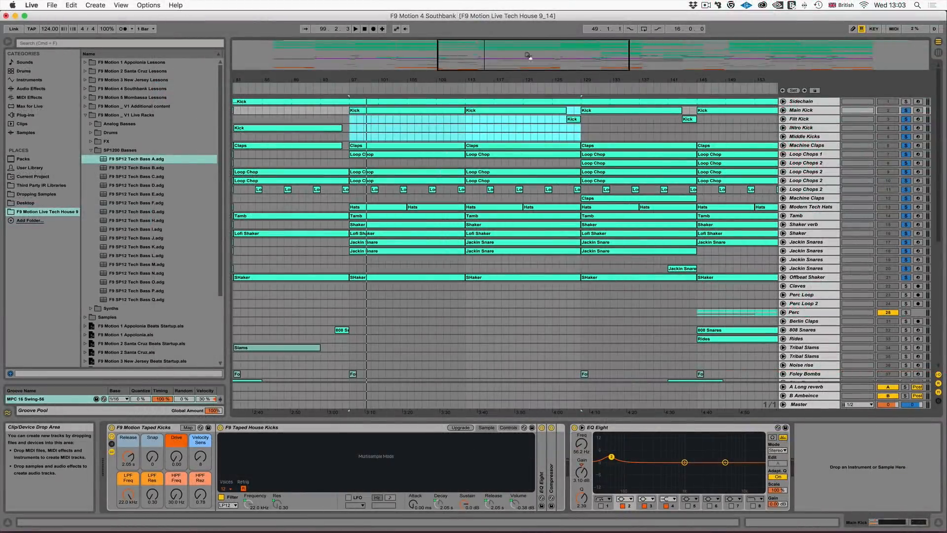
- Play the Southbank arrangement from bar 97, stop it, and unfold the Tamb, Shaker verb, Modern Tech Hats, Loop Chops 2 (9 and 10) and Main Kick tracks
{"action": "key", "text": "space"}
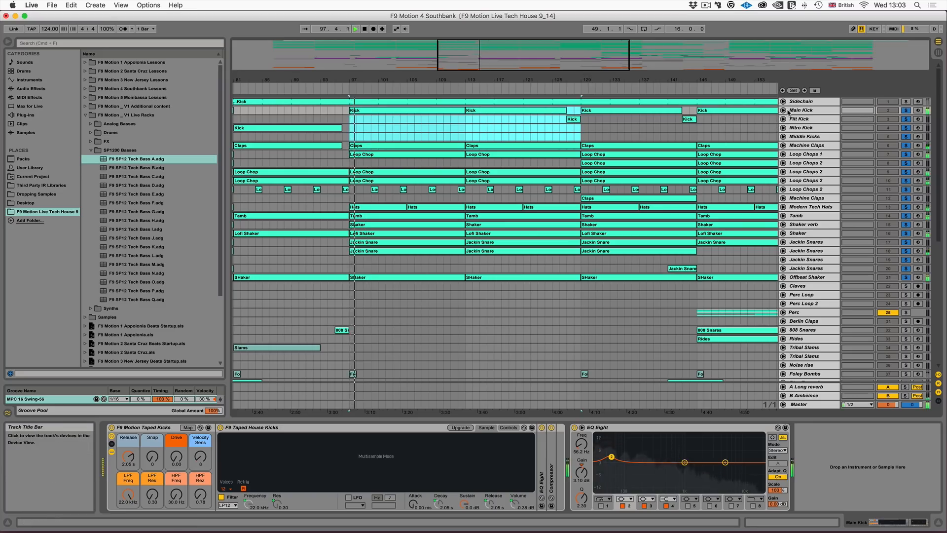
{"action": "left_click_drag", "start_coordinate": [444, 66], "coordinate": [446, 71]}
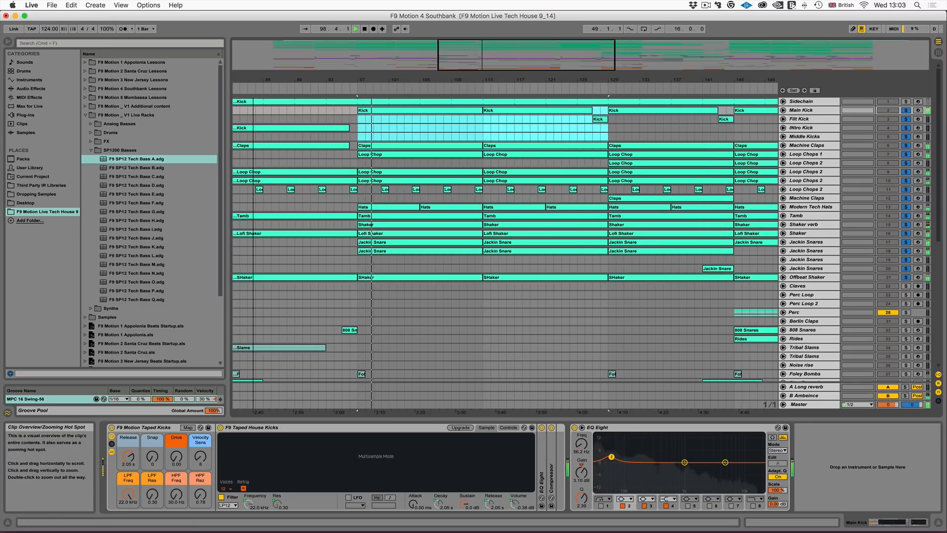
{"action": "left_click", "coordinate": [783, 215]}
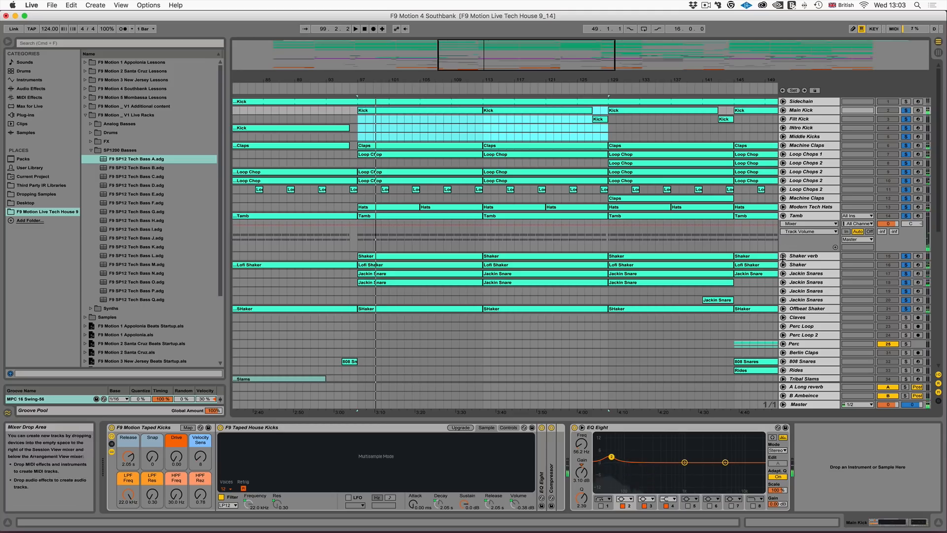
{"action": "left_click", "coordinate": [783, 256]}
{"action": "left_click", "coordinate": [783, 208]}
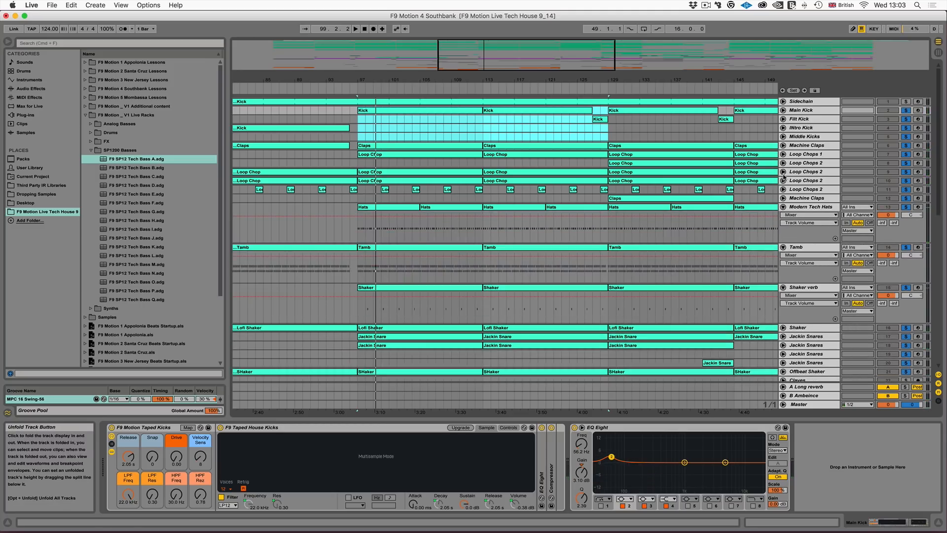
{"action": "left_click", "coordinate": [783, 180]}
{"action": "left_click", "coordinate": [783, 171]}
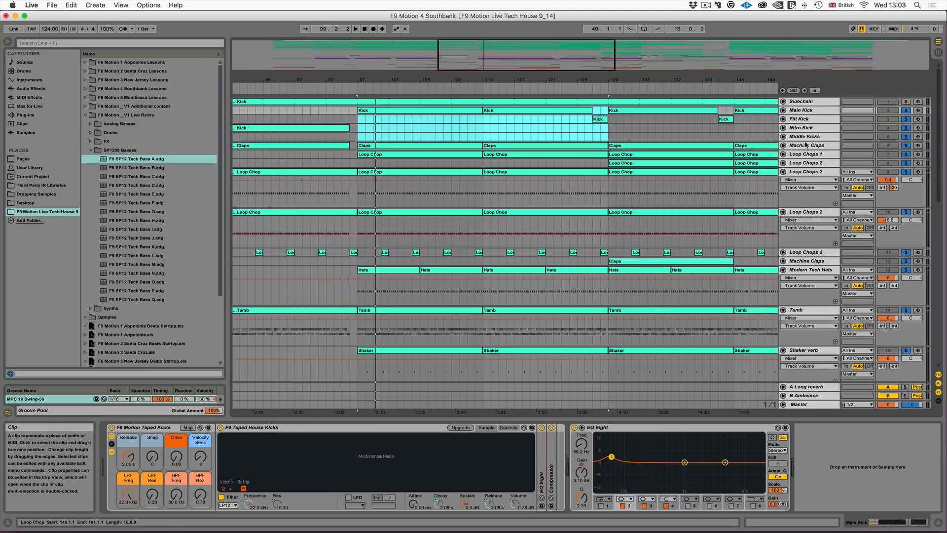
{"action": "left_click", "coordinate": [783, 110]}
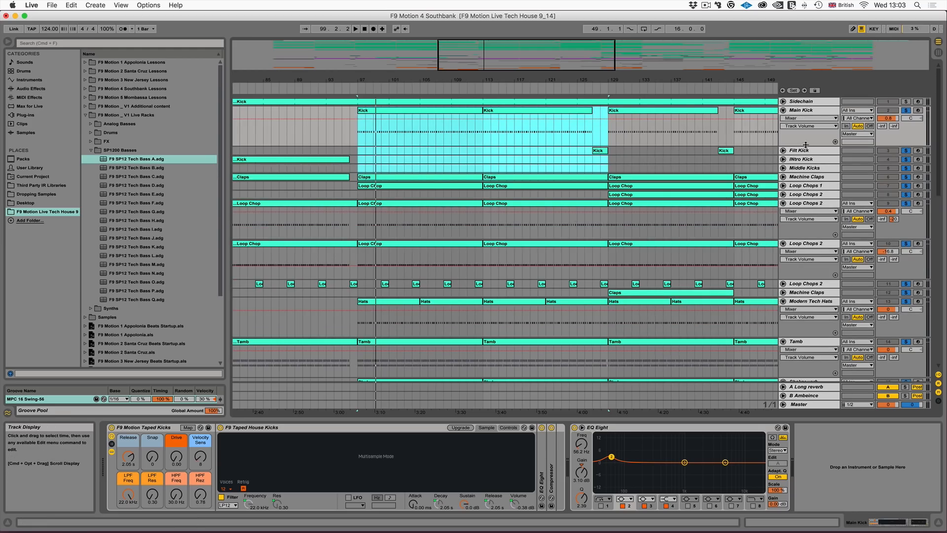
- Convert the F9 Taped House Kicks Simpler on the Main Kick track to a Sampler
{"action": "left_click", "coordinate": [801, 110]}
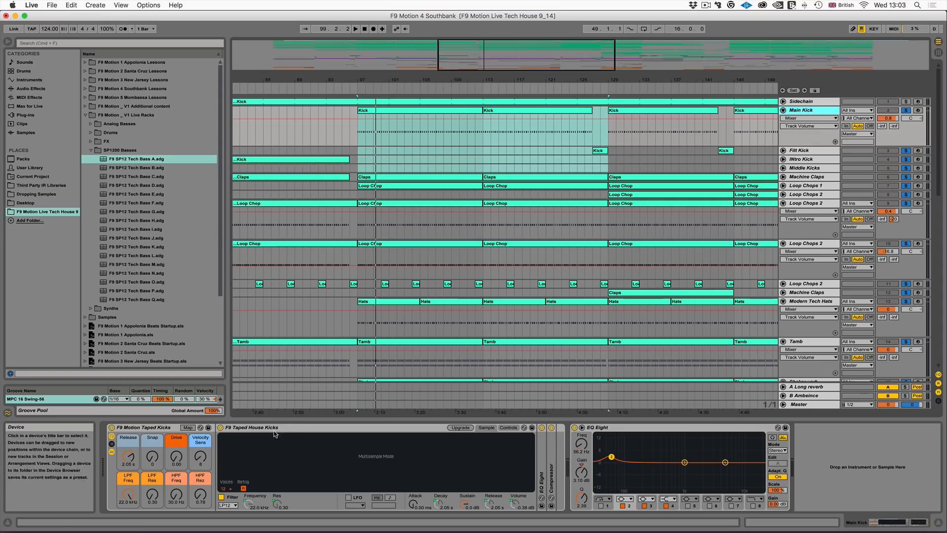
{"action": "left_click", "coordinate": [299, 428]}
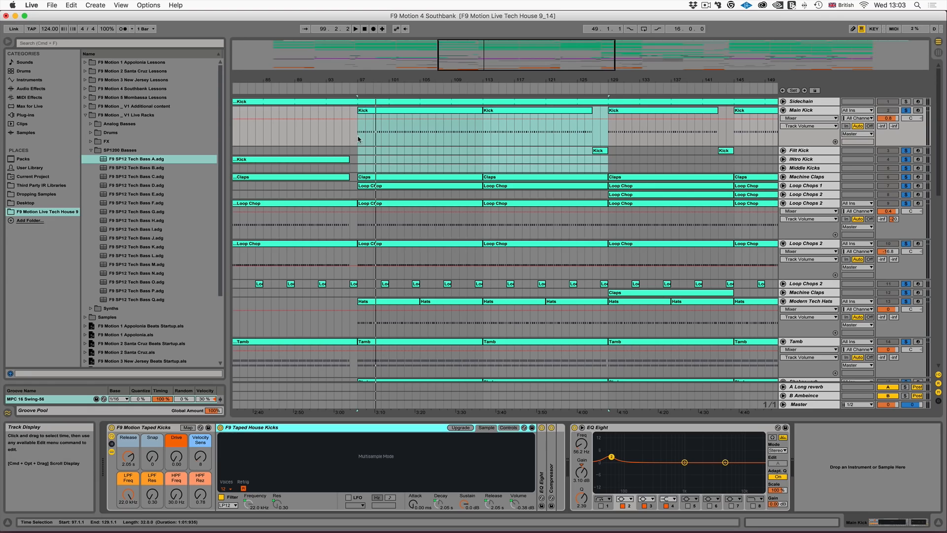
{"action": "left_click", "coordinate": [343, 429]}
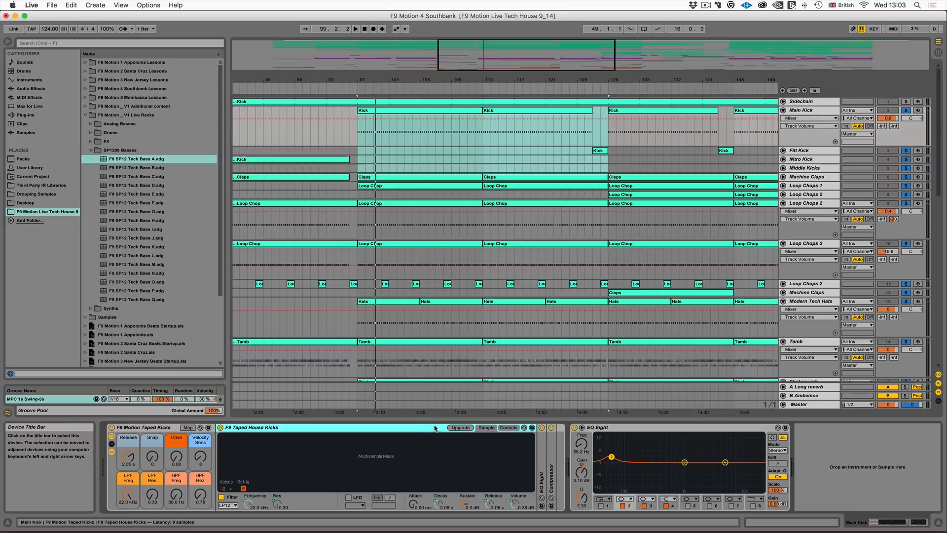
{"action": "right_click", "coordinate": [321, 431]}
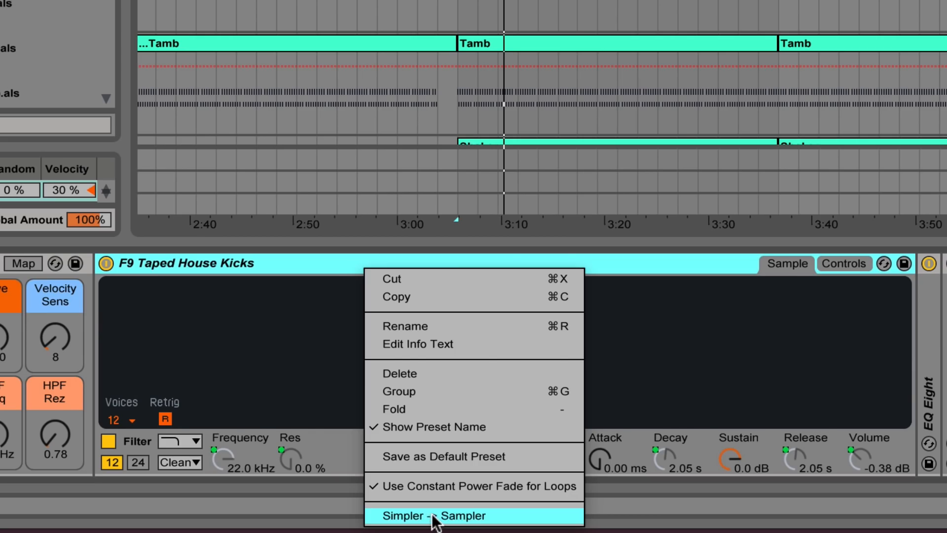
{"action": "left_click", "coordinate": [434, 517]}
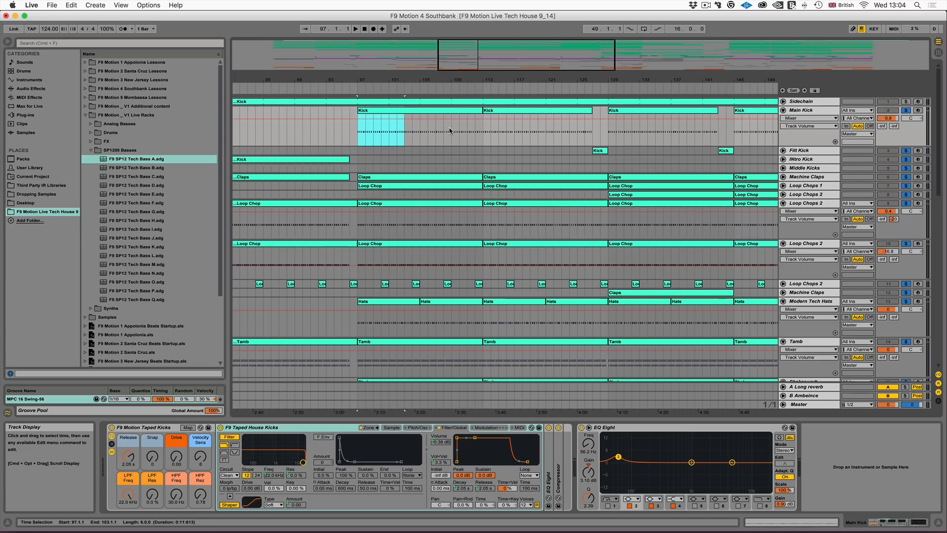
- Play the arrangement from bar 97 with only the Main Kick track soloed, and stop it
{"action": "key", "text": "space"}
{"action": "left_click", "coordinate": [906, 110]}
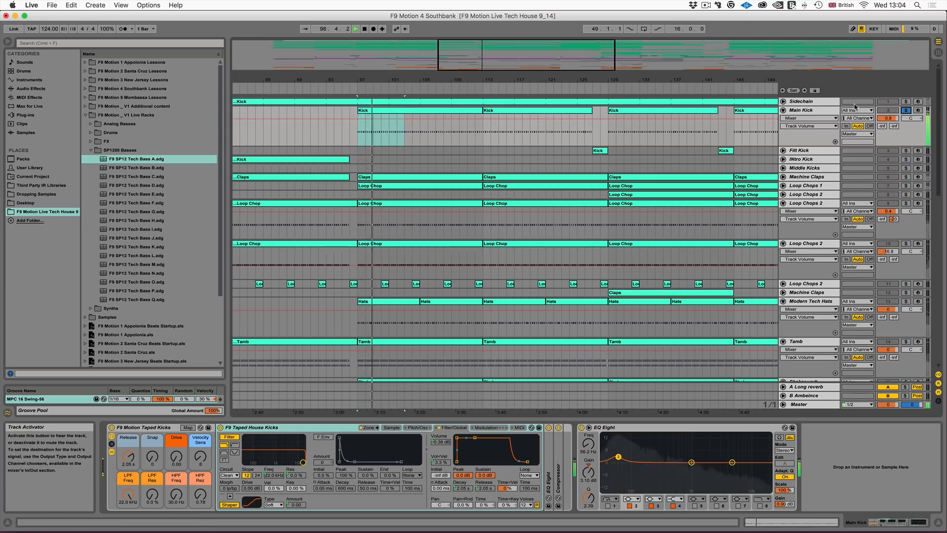
{"action": "key", "text": "space"}
- Unfold the Sidechain track and review its Kick clip and output routing options, keeping Sends Only
{"action": "left_click", "coordinate": [793, 101]}
{"action": "left_click", "coordinate": [783, 101]}
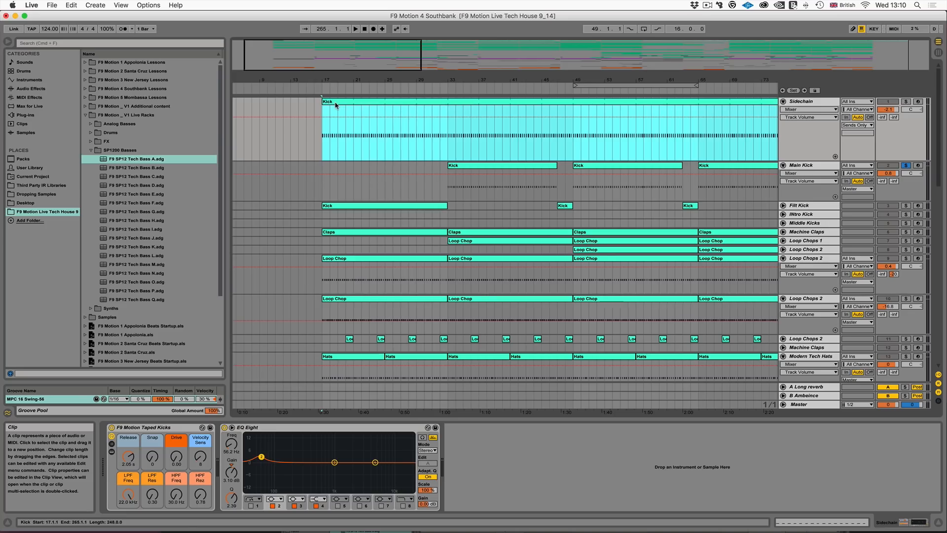
{"action": "scroll", "coordinate": [522, 129], "scroll_direction": "right", "scroll_amount": 15}
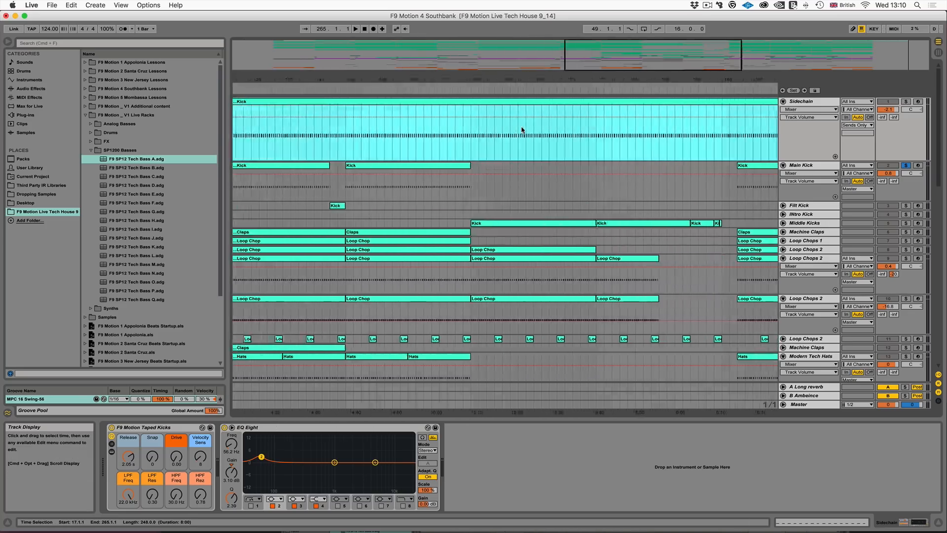
{"action": "scroll", "coordinate": [522, 130], "scroll_direction": "left", "scroll_amount": 15}
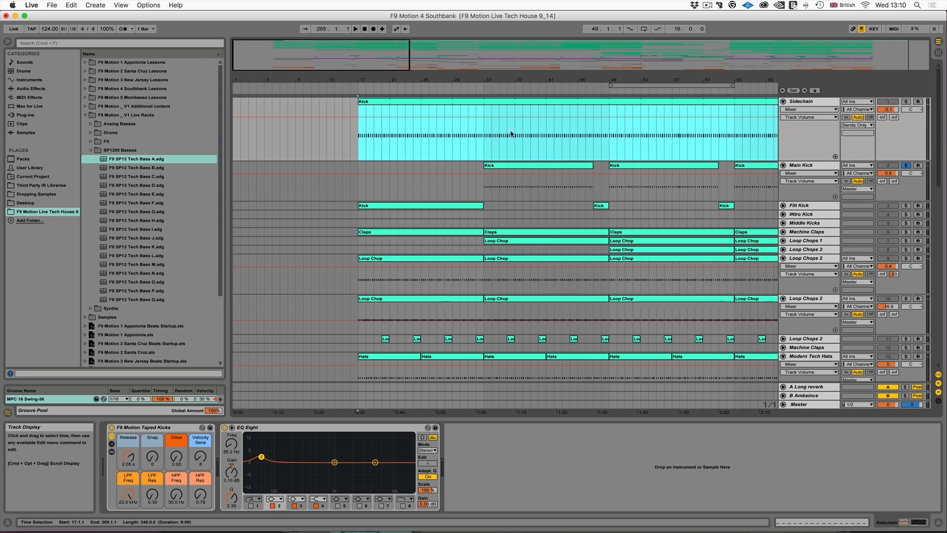
{"action": "left_click", "coordinate": [815, 104]}
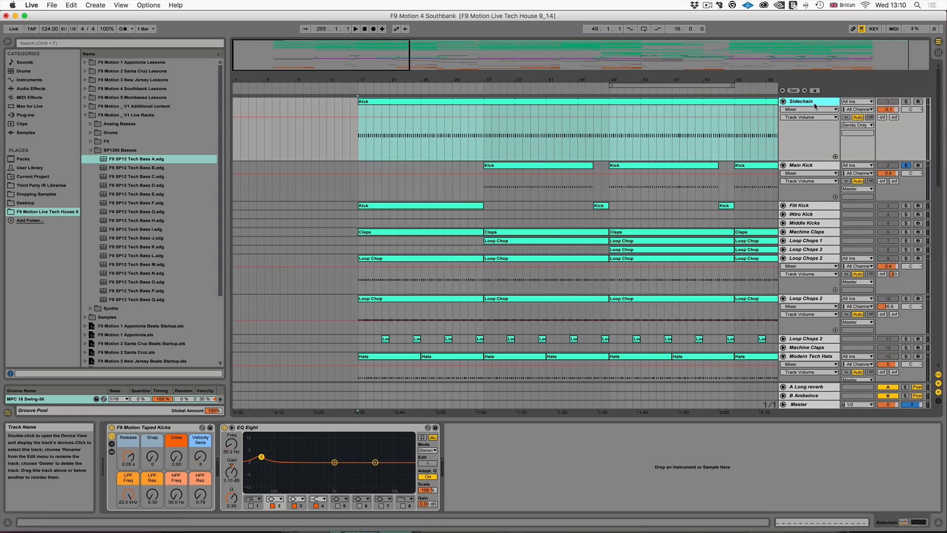
{"action": "left_click", "coordinate": [854, 127]}
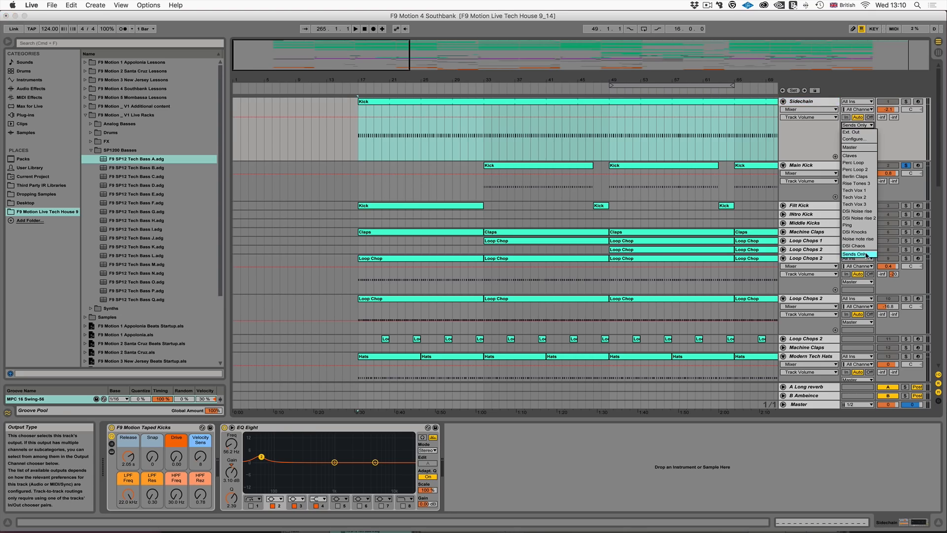
{"action": "left_click", "coordinate": [862, 244]}
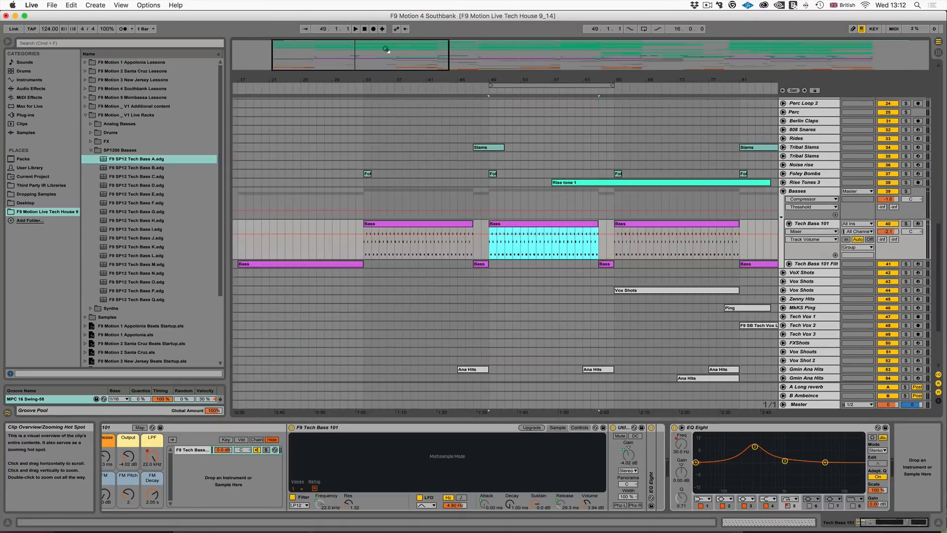
- Select the Tech Bass 101 clip at bar 49 and look at the devices on Tech Bass 101, the Basses group and Main Kick
{"action": "left_click_drag", "start_coordinate": [386, 49], "coordinate": [386, 63]}
{"action": "left_click", "coordinate": [491, 225]}
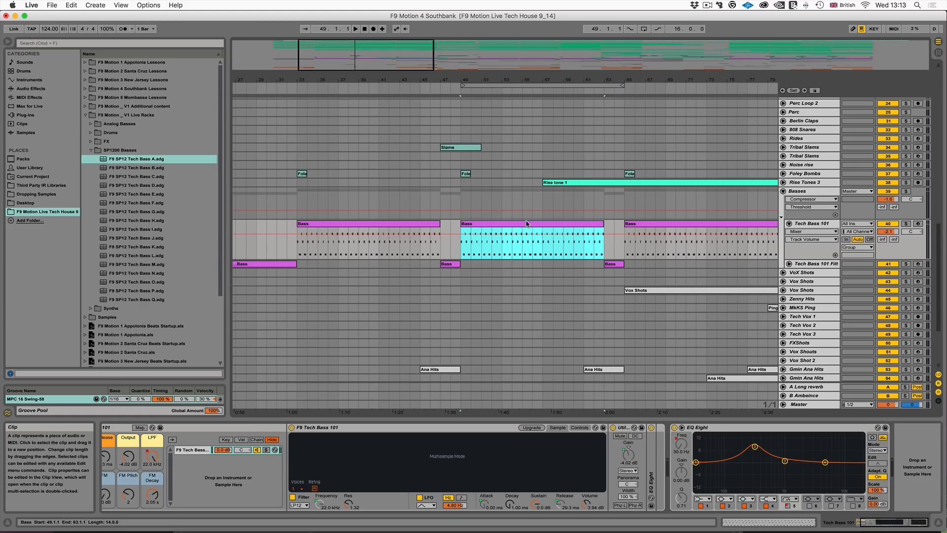
{"action": "left_click", "coordinate": [802, 224]}
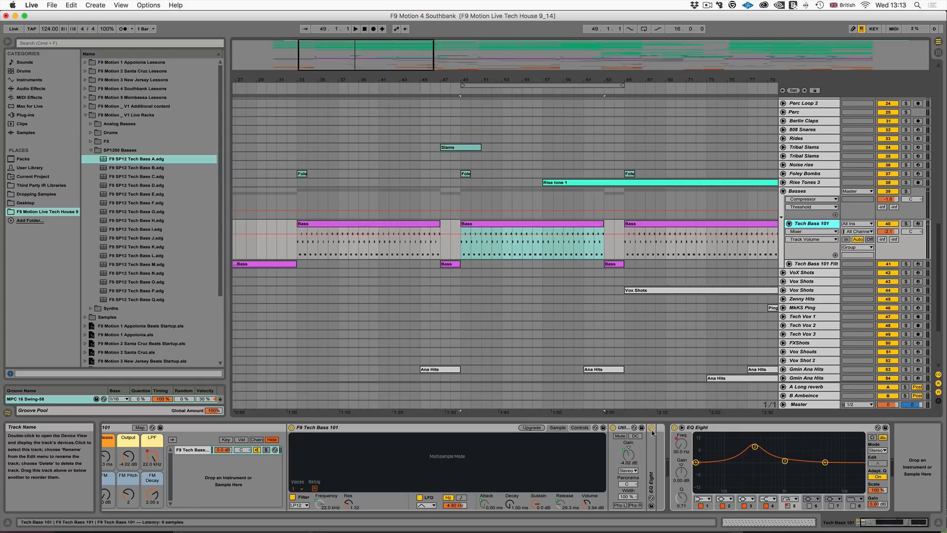
{"action": "left_click", "coordinate": [799, 190]}
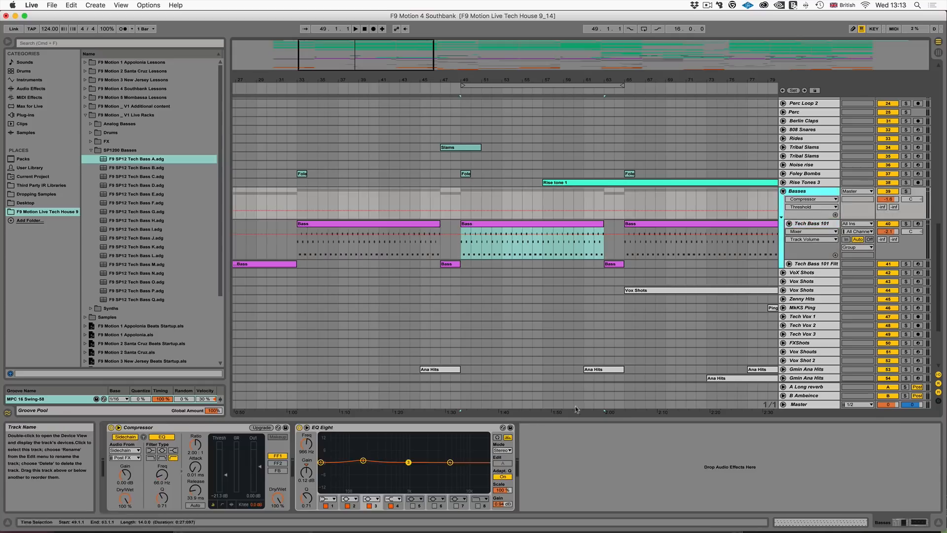
{"action": "scroll", "coordinate": [760, 158], "scroll_direction": "up", "scroll_amount": 10}
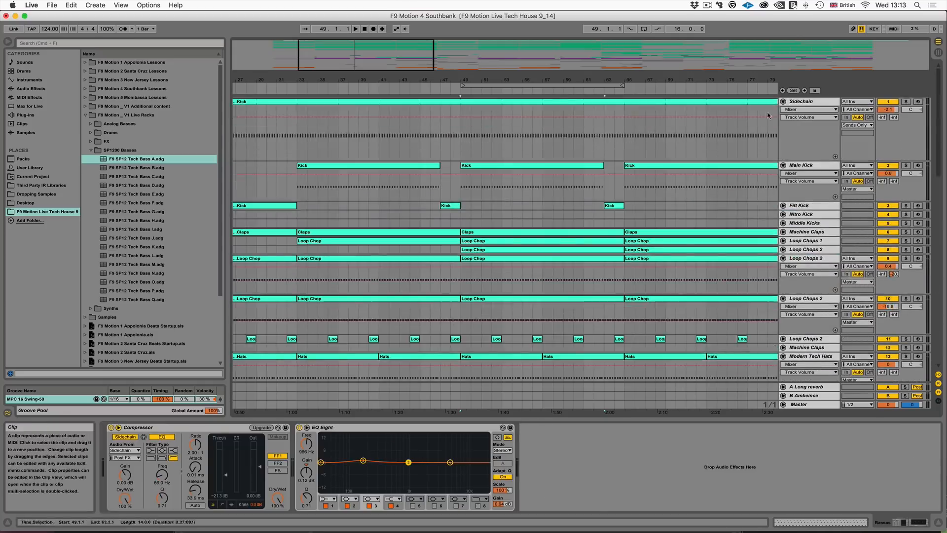
{"action": "left_click", "coordinate": [787, 164]}
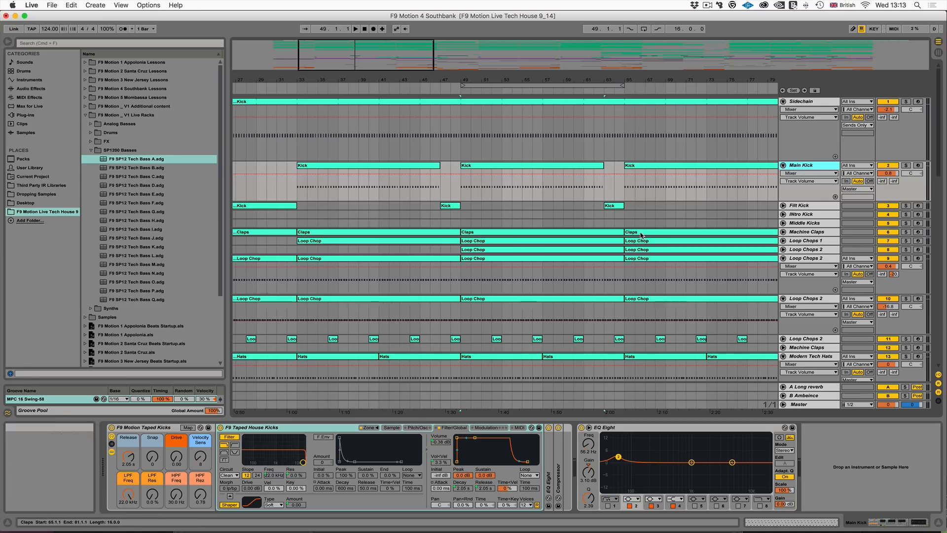
{"action": "scroll", "coordinate": [642, 235], "scroll_direction": "down", "scroll_amount": 15}
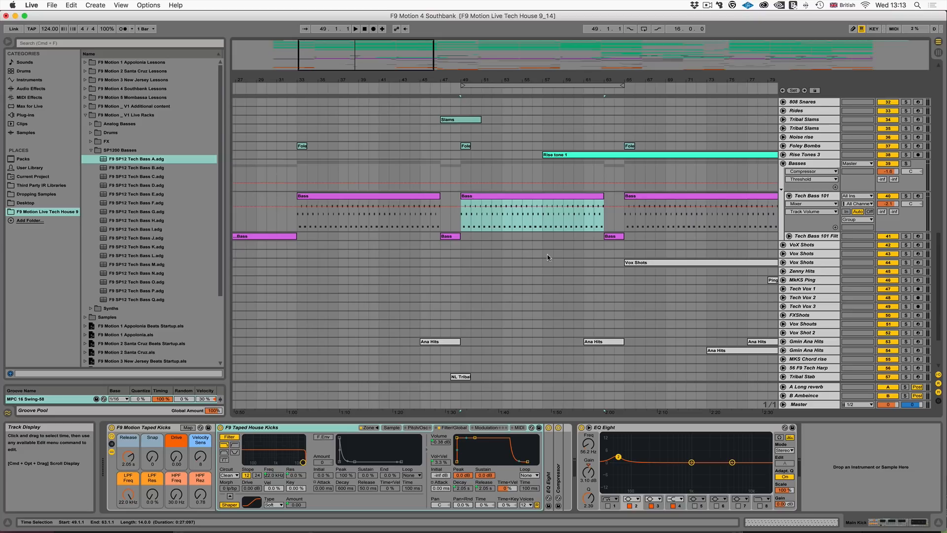
{"action": "scroll", "coordinate": [548, 259], "scroll_direction": "up", "scroll_amount": 15}
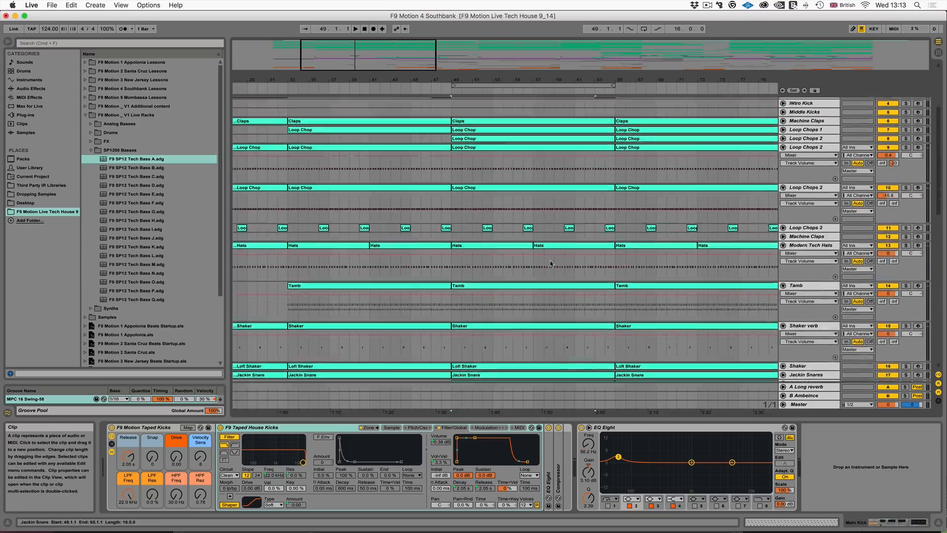
- Select the Loop Chop clip at bar 49 on the Loop Chops 2 track (9) and arm that track for recording
{"action": "scroll", "coordinate": [550, 260], "scroll_direction": "up", "scroll_amount": 8}
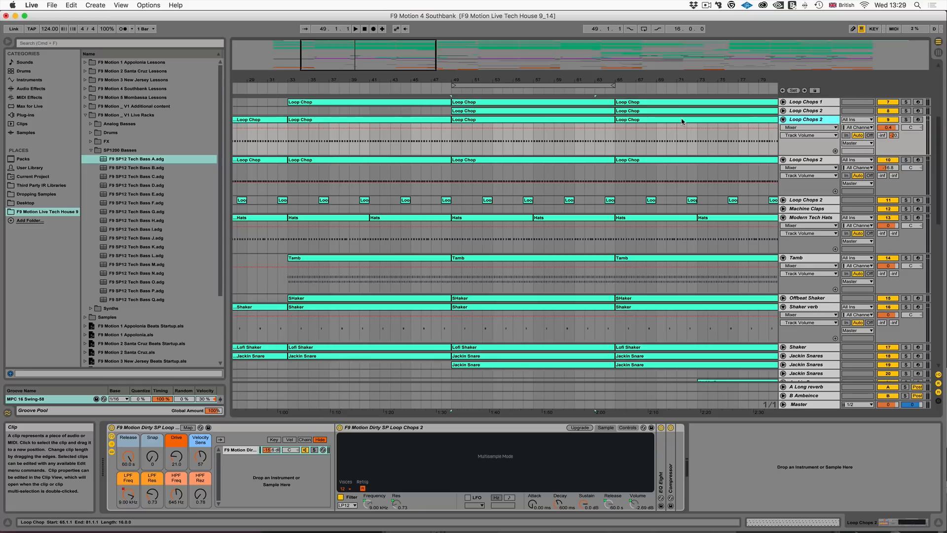
{"action": "scroll", "coordinate": [623, 146], "scroll_direction": "up", "scroll_amount": 5}
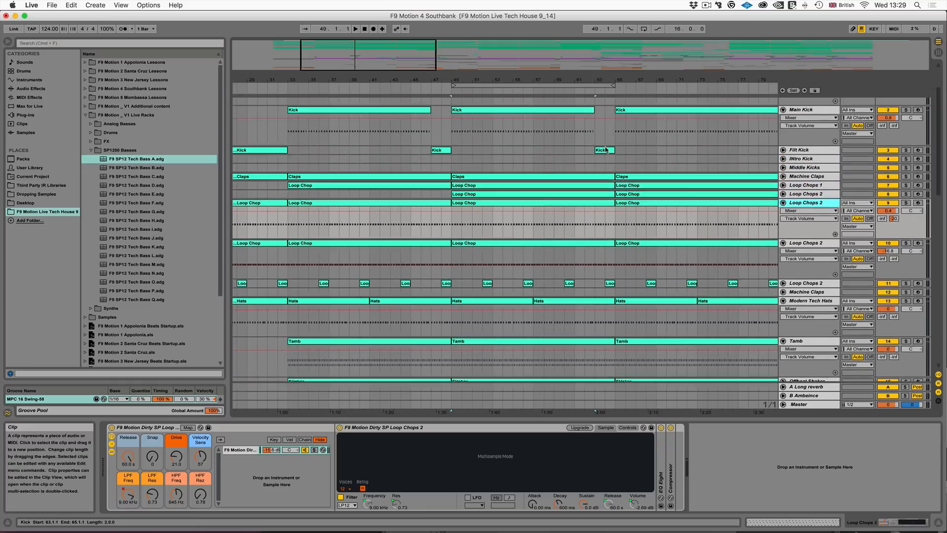
{"action": "scroll", "coordinate": [539, 154], "scroll_direction": "down", "scroll_amount": 5}
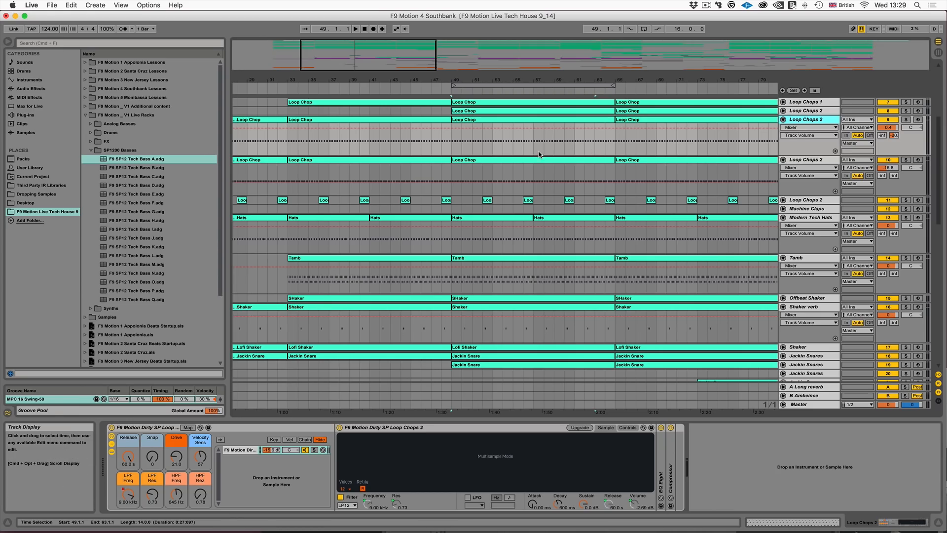
{"action": "left_click", "coordinate": [498, 123]}
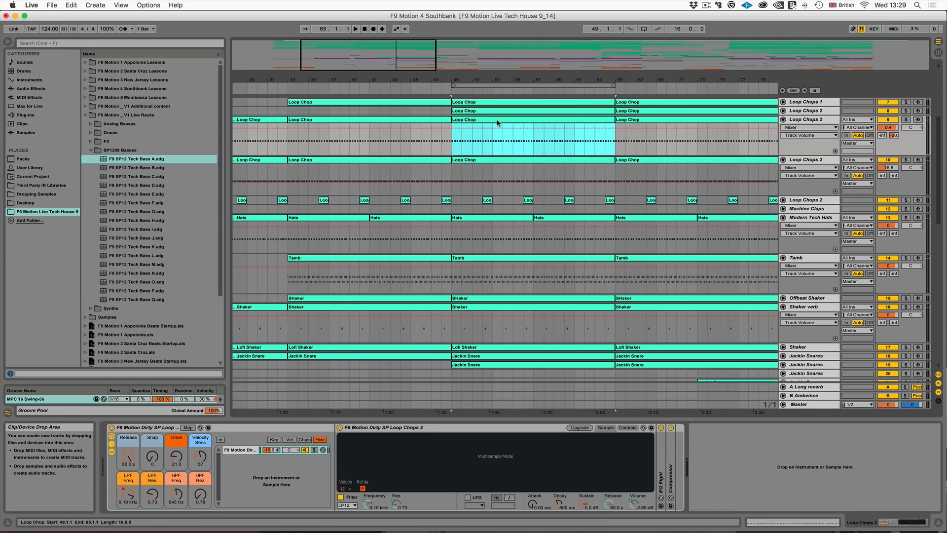
{"action": "left_click", "coordinate": [918, 119]}
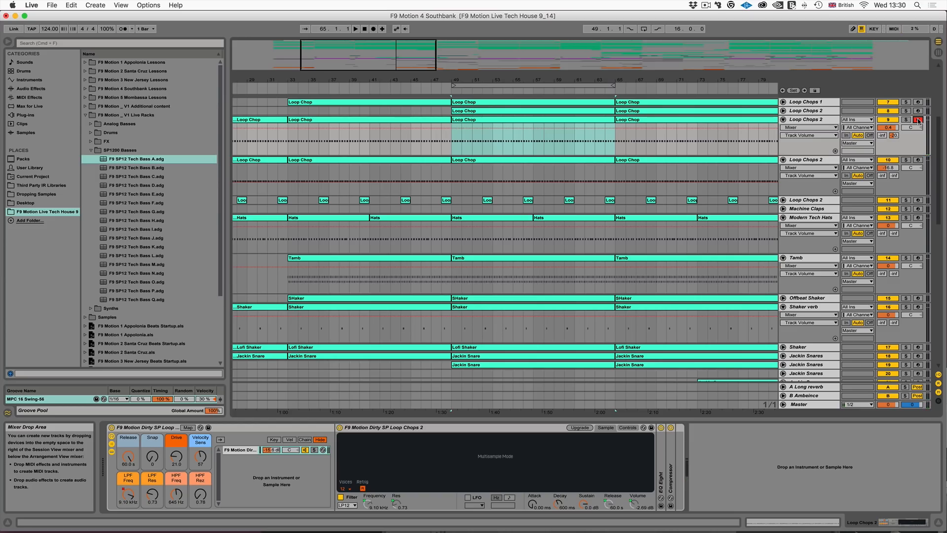
- Arm the Jackin Snares track, try long and short Release macro settings on its rack, and leave Release at 3.67 ms
{"action": "scroll", "coordinate": [805, 302], "scroll_direction": "down", "scroll_amount": 5}
{"action": "left_click", "coordinate": [869, 307]}
{"action": "left_click", "coordinate": [918, 309]}
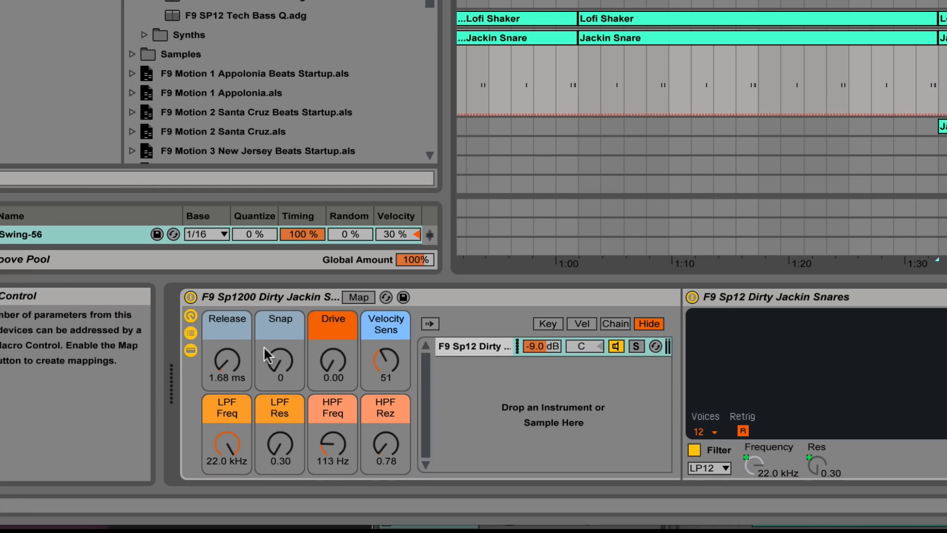
{"action": "left_click_drag", "start_coordinate": [129, 456], "coordinate": [128, 452]}
{"action": "left_click_drag", "start_coordinate": [232, 365], "coordinate": [232, 333]}
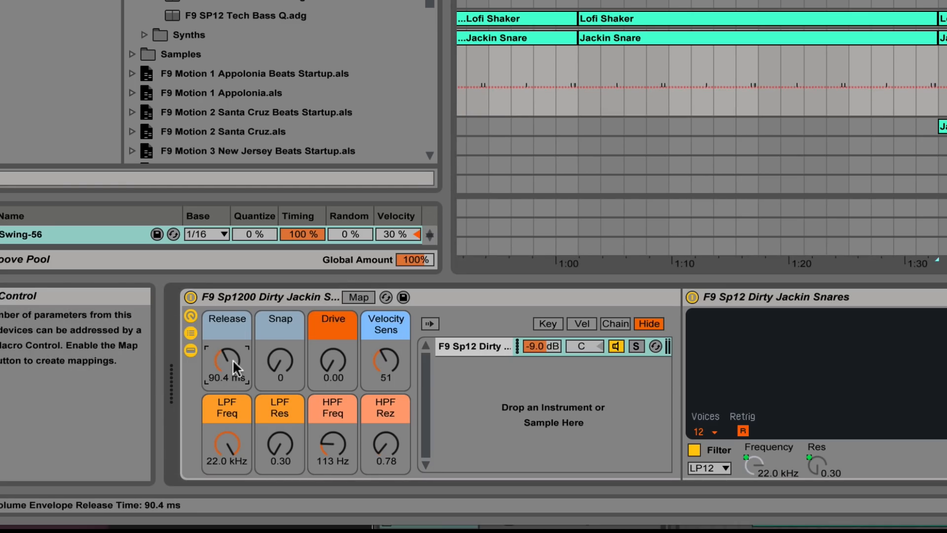
{"action": "mouse_move", "coordinate": [225, 361]}
{"action": "left_mouse_down"}
{"action": "mouse_move", "coordinate": [225, 315]}
{"action": "mouse_move", "coordinate": [225, 409]}
{"action": "mouse_move", "coordinate": [230, 375]}
{"action": "left_mouse_up"}
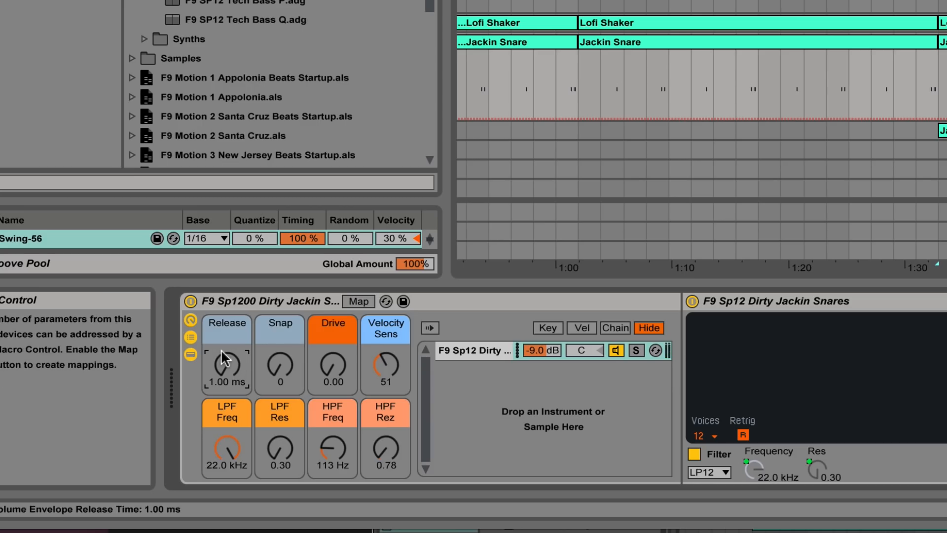
{"action": "left_click_drag", "start_coordinate": [221, 351], "coordinate": [222, 337]}
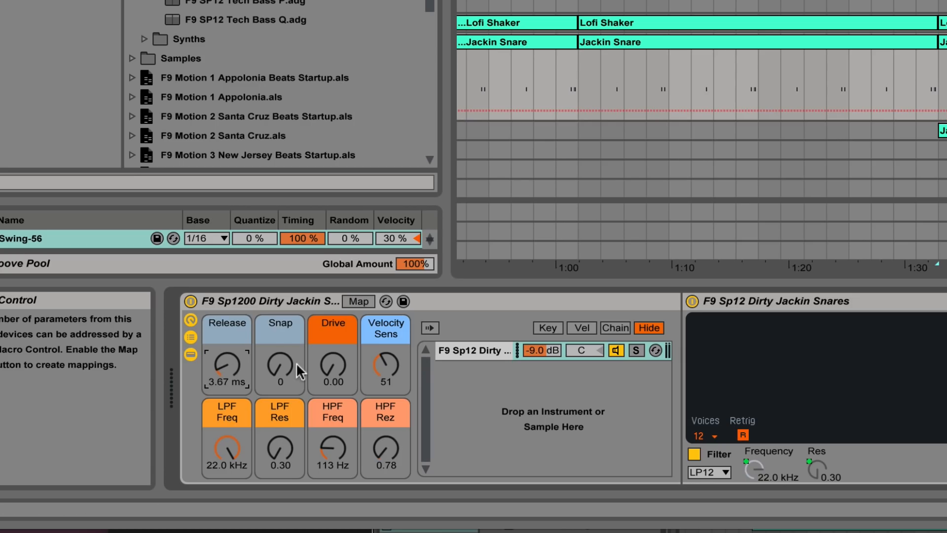
- Sweep the Snap macro of the Jackin Snares rack up to high values and set it to 51
{"action": "left_click_drag", "start_coordinate": [280, 366], "coordinate": [280, 315]}
{"action": "left_click_drag", "start_coordinate": [283, 369], "coordinate": [283, 377]}
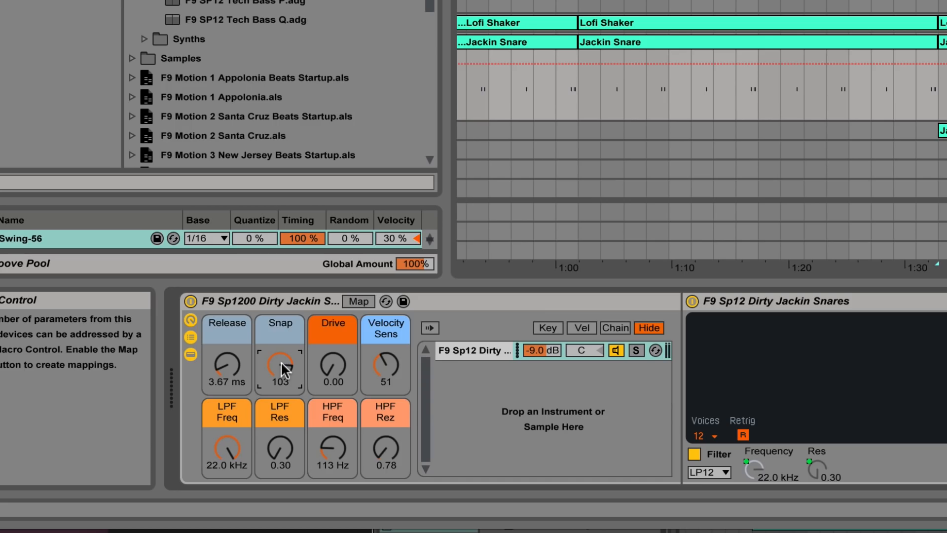
{"action": "left_click_drag", "start_coordinate": [281, 367], "coordinate": [281, 407]}
- Sweep the Drive macro up to 100 and back to 0.00, and audition the rack's low-pass and high-pass filter macros
{"action": "left_click_drag", "start_coordinate": [335, 361], "coordinate": [334, 335]}
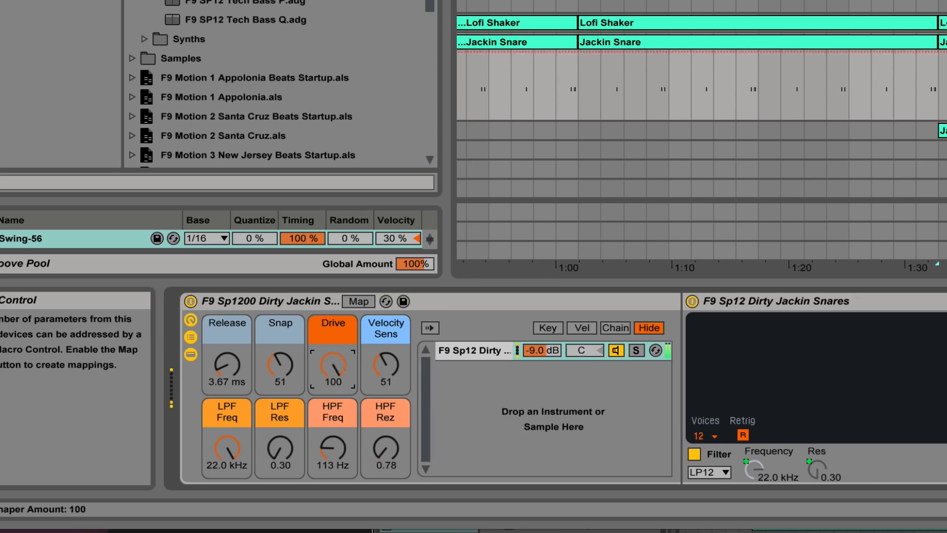
{"action": "left_click_drag", "start_coordinate": [334, 369], "coordinate": [335, 417]}
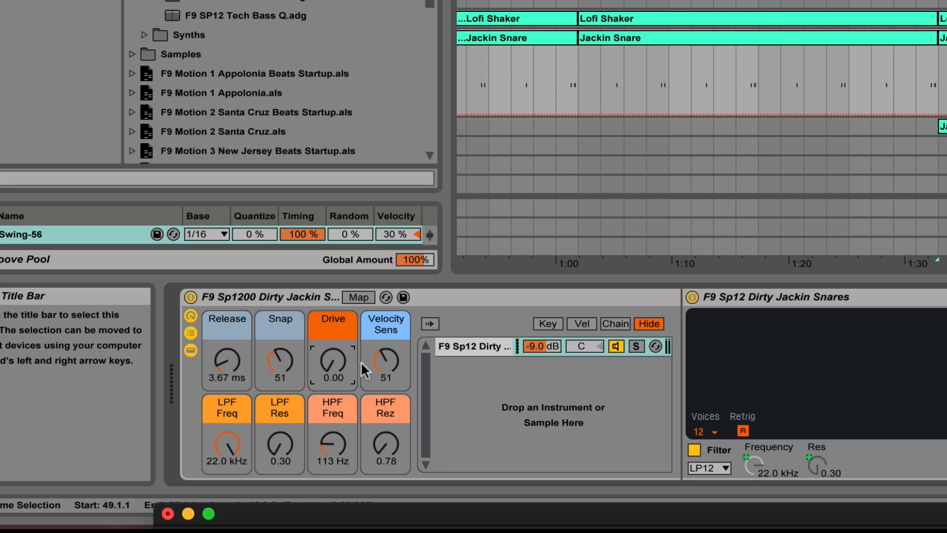
{"action": "left_click_drag", "start_coordinate": [223, 447], "coordinate": [278, 486]}
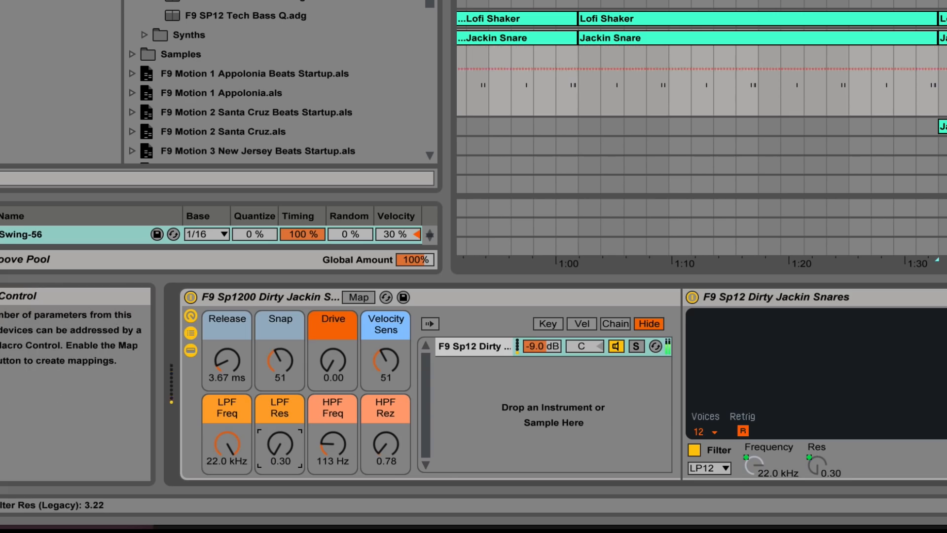
{"action": "left_click_drag", "start_coordinate": [331, 446], "coordinate": [357, 450]}
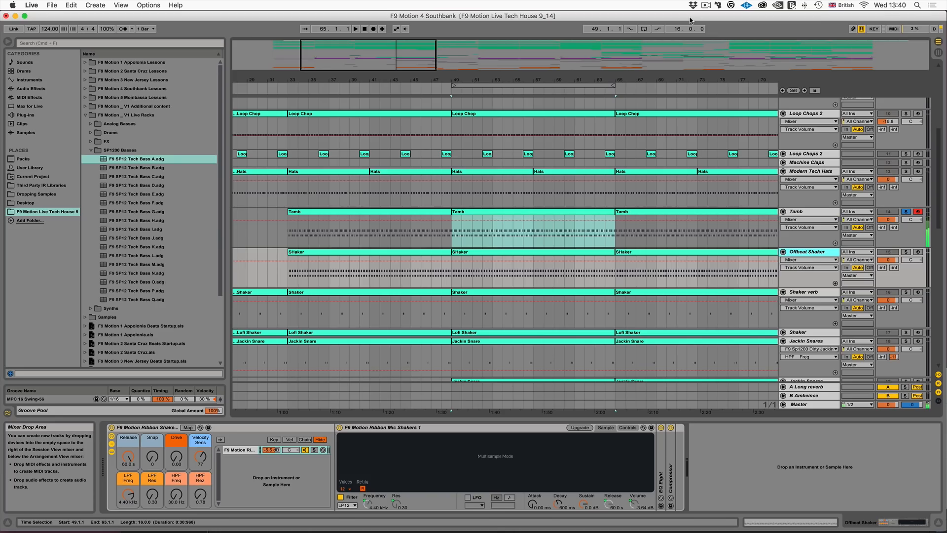
- Select the Tamb and Offbeat Shaker clips at bar 49, play them with both tracks soloed, and stop playback
{"action": "left_click", "coordinate": [535, 215]}
{"action": "key", "text": "space"}
{"action": "left_click", "coordinate": [495, 257], "text": "shift"}
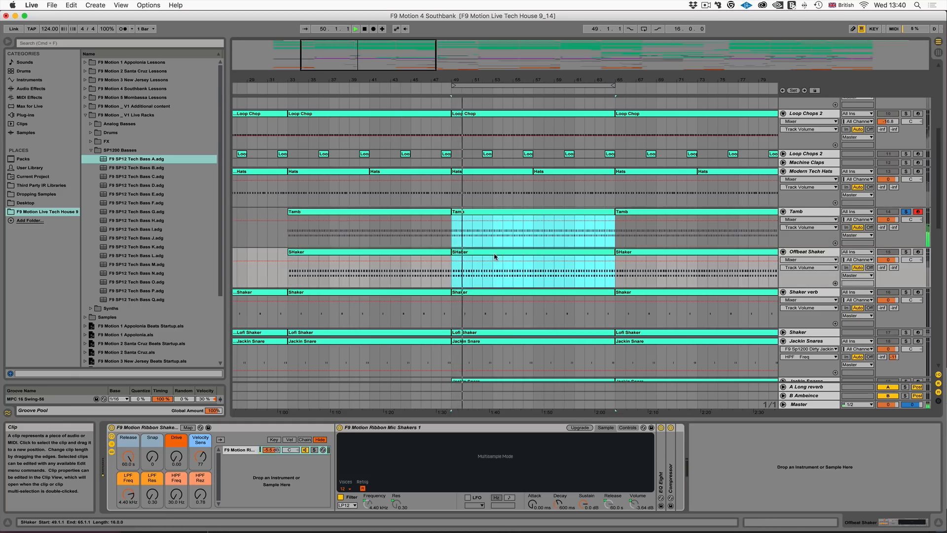
{"action": "left_click", "coordinate": [906, 252]}
{"action": "left_click", "coordinate": [906, 211], "text": "super"}
{"action": "left_click", "coordinate": [805, 251]}
{"action": "scroll", "coordinate": [686, 299], "scroll_direction": "down", "scroll_amount": 3}
{"action": "scroll", "coordinate": [685, 297], "scroll_direction": "up", "scroll_amount": 3}
{"action": "key", "text": "space"}
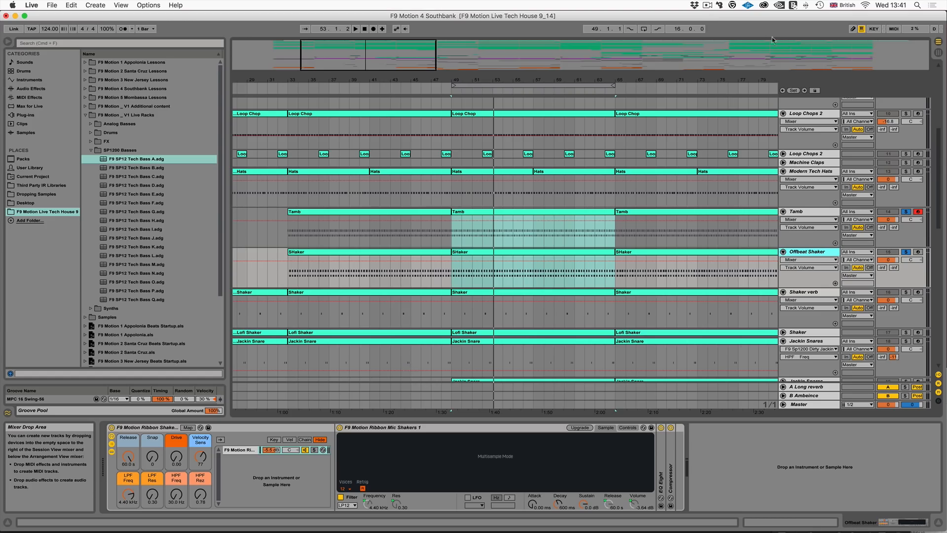
- Clear the solos, play the Tamb clip at bar 49 in the full mix, and audition the Tamb track's volume at 4.9, briefly soloed
{"action": "left_click", "coordinate": [906, 213]}
{"action": "left_click", "coordinate": [459, 214]}
{"action": "key", "text": "space"}
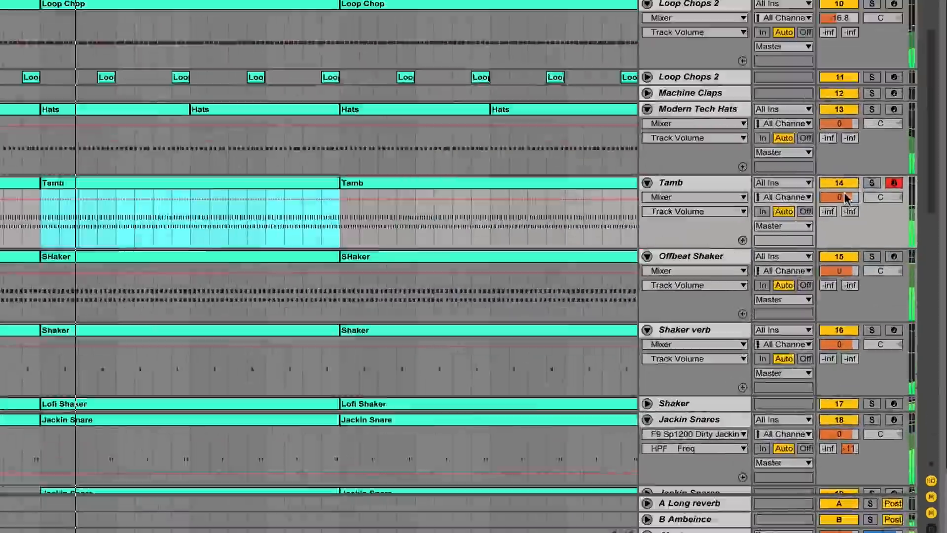
{"action": "left_click_drag", "start_coordinate": [845, 194], "coordinate": [846, 193]}
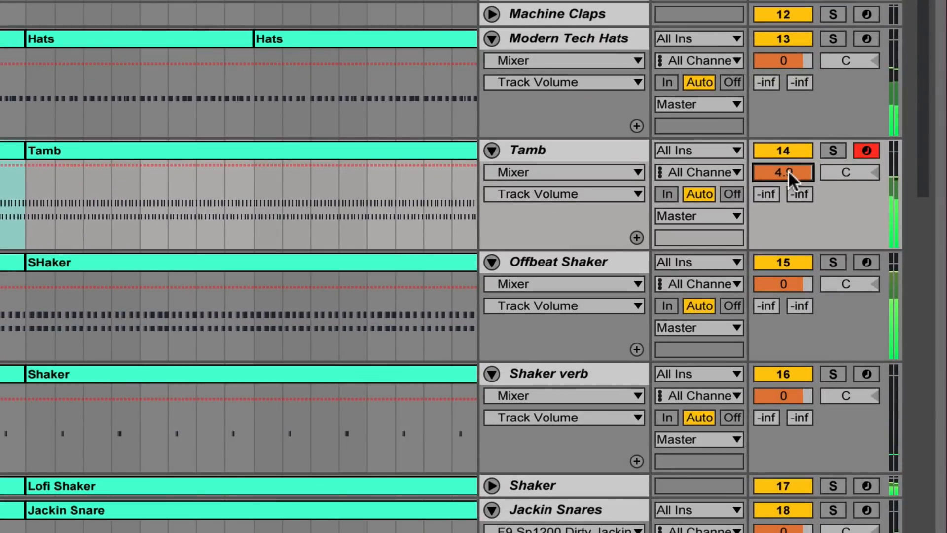
{"action": "left_click", "coordinate": [834, 151]}
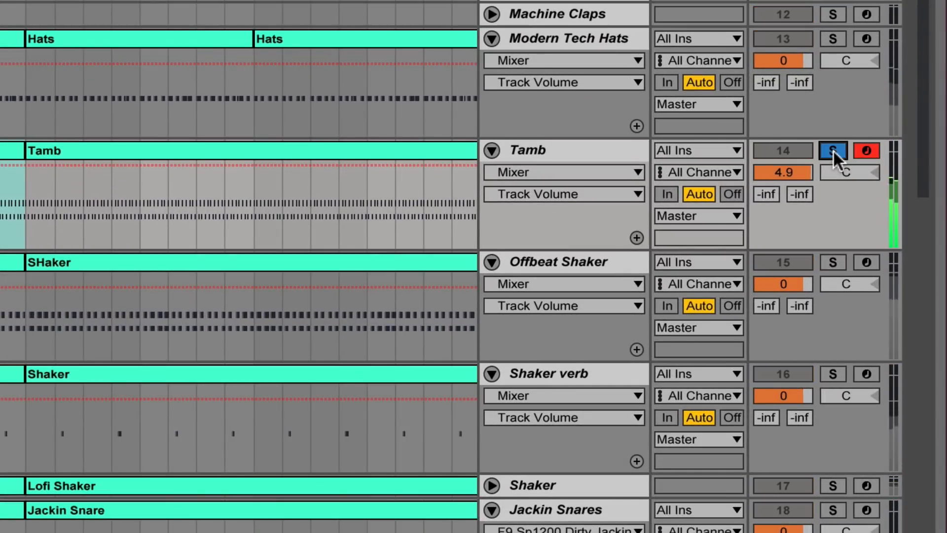
{"action": "left_click", "coordinate": [833, 150]}
{"action": "left_click_drag", "start_coordinate": [783, 172], "coordinate": [784, 175]}
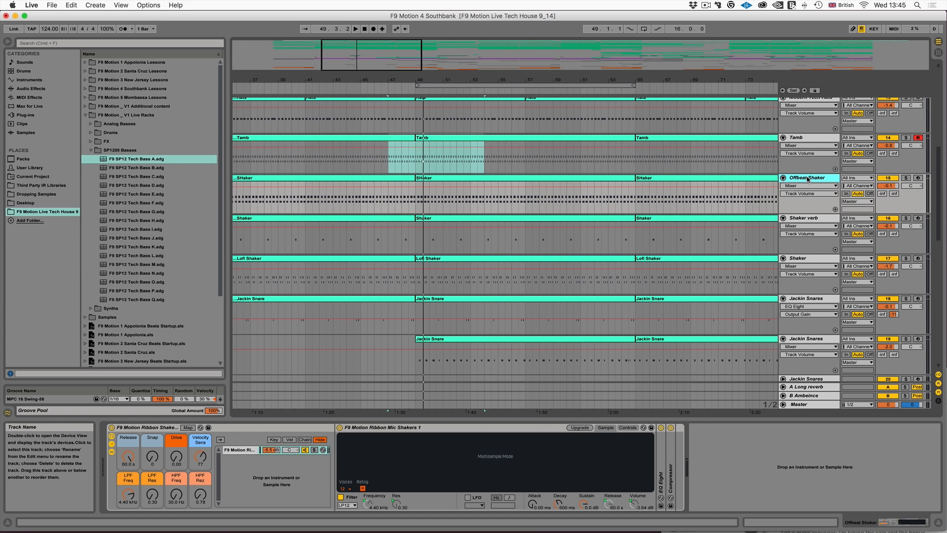
- View the mixer faders in Session View, return to the Arrangement, and select the Tamb clip at bar 49
{"action": "key", "text": "Tab"}
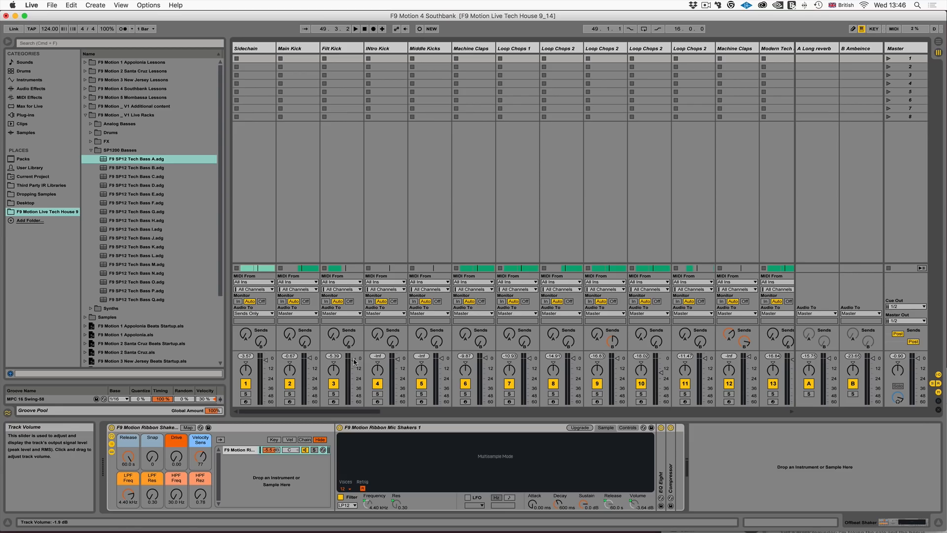
{"action": "key", "text": "Tab"}
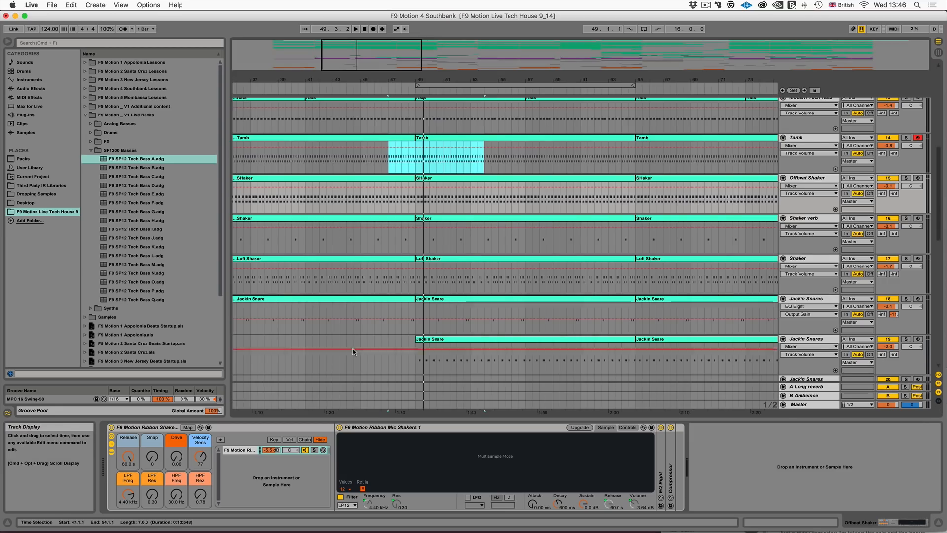
{"action": "left_click", "coordinate": [800, 139]}
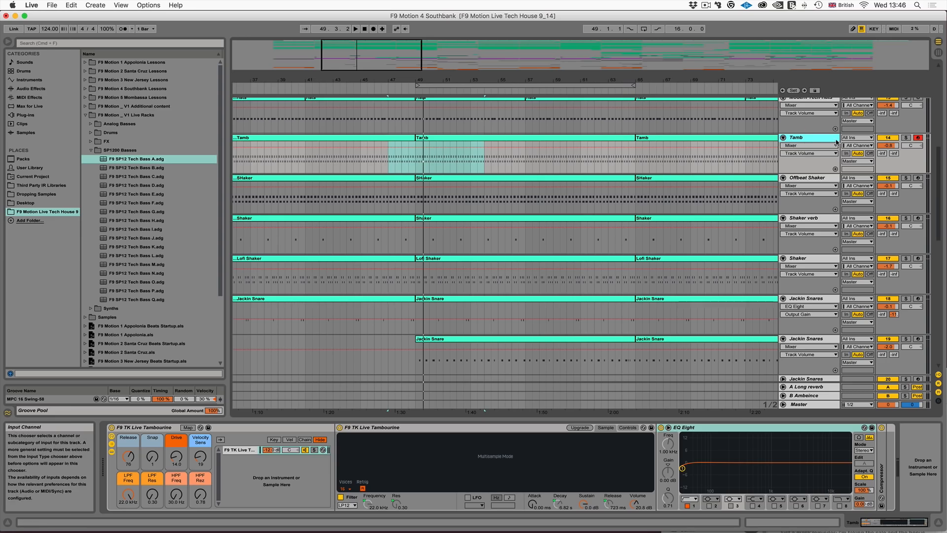
{"action": "left_click", "coordinate": [504, 140]}
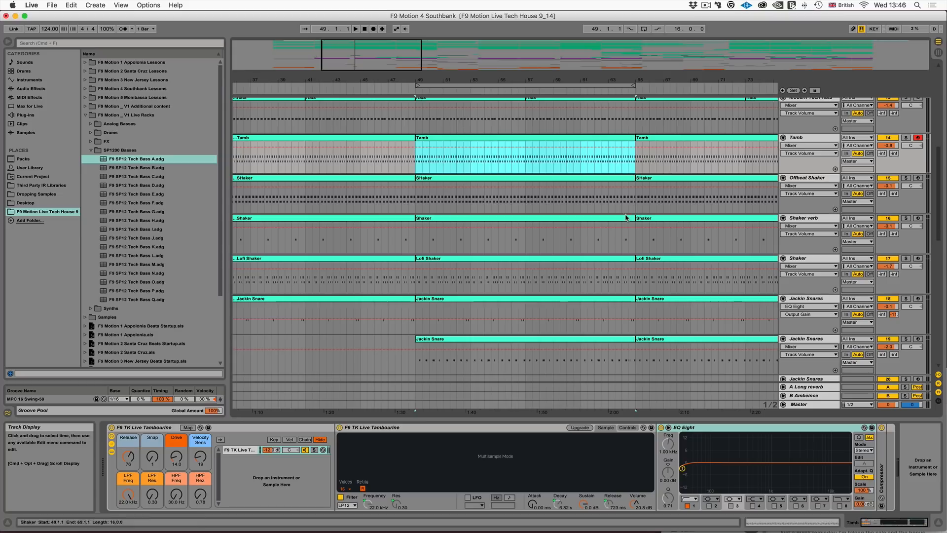
- Select the chain volume in the Tamb rack and lower the output gain of the track's EQ Eight to -0.38 dB
{"action": "left_click", "coordinate": [237, 455]}
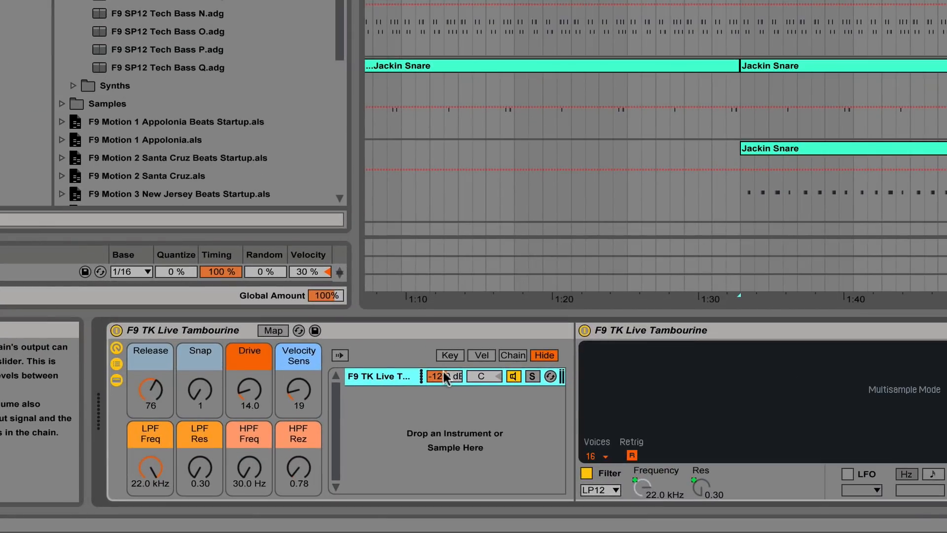
{"action": "left_click", "coordinate": [442, 379]}
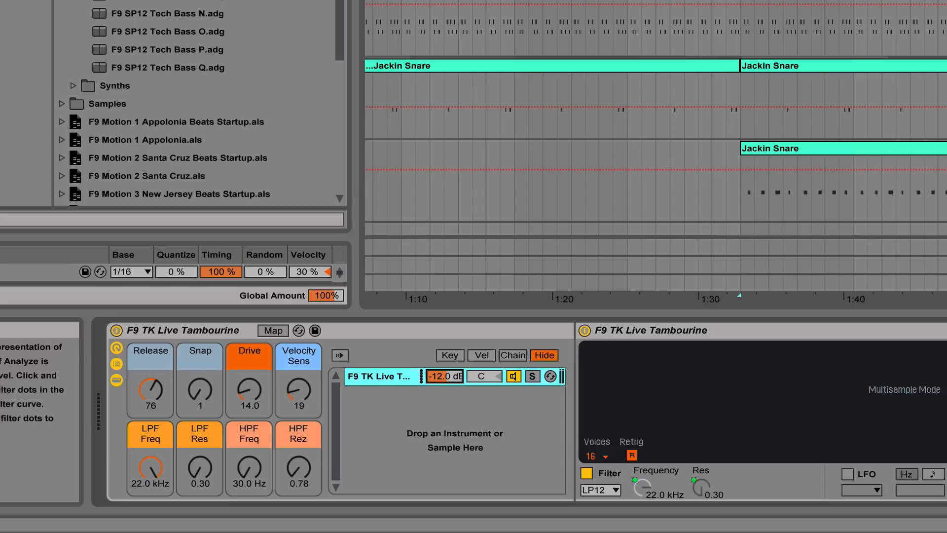
{"action": "left_click", "coordinate": [606, 320]}
{"action": "left_click", "coordinate": [800, 474]}
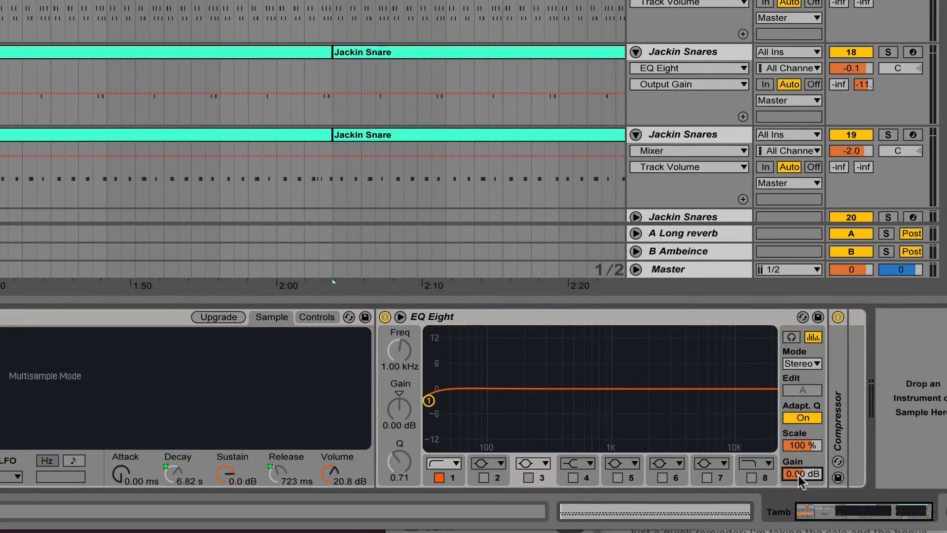
{"action": "left_click_drag", "start_coordinate": [797, 472], "coordinate": [797, 493]}
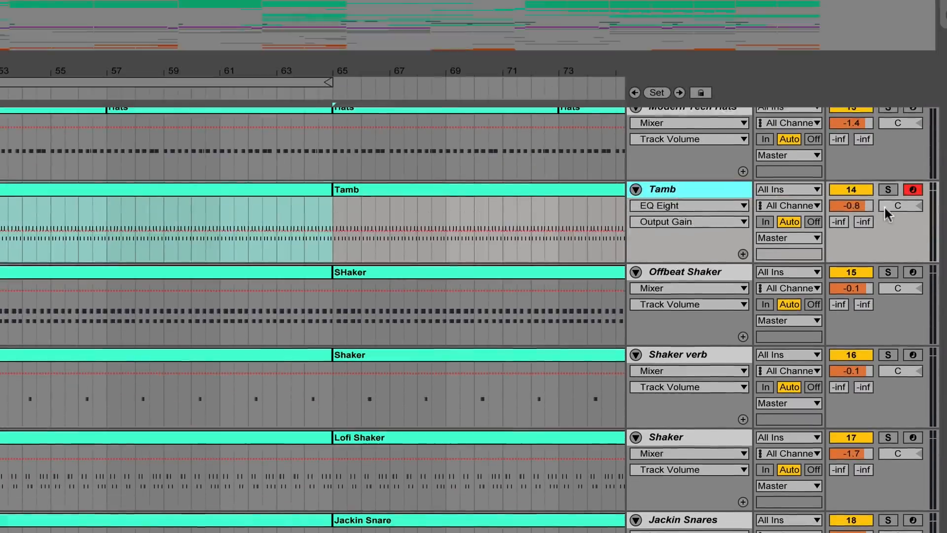
- Set the Tamb track's volume to -10 dB and the output gain of its EQ Eight to -10
{"action": "left_click", "coordinate": [851, 205]}
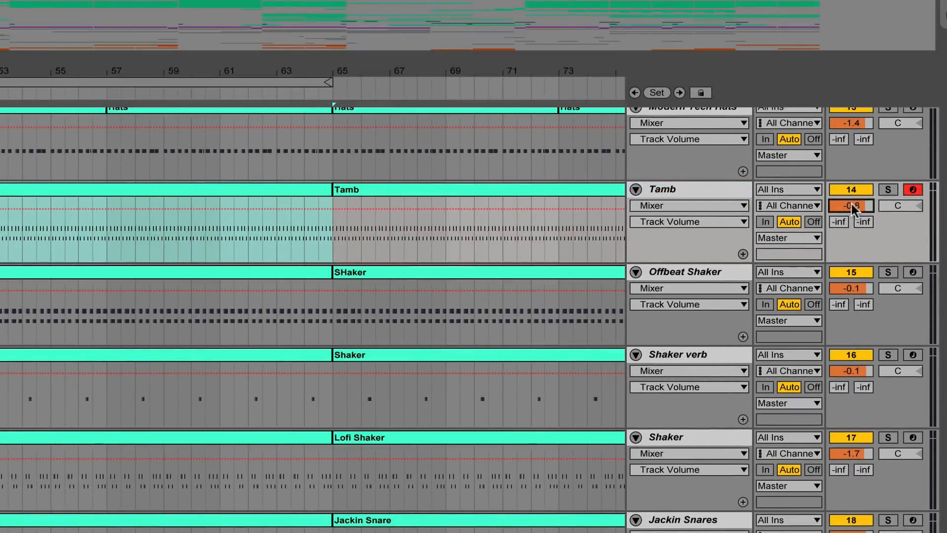
{"action": "type", "text": "-10"}
{"action": "key", "text": "Return"}
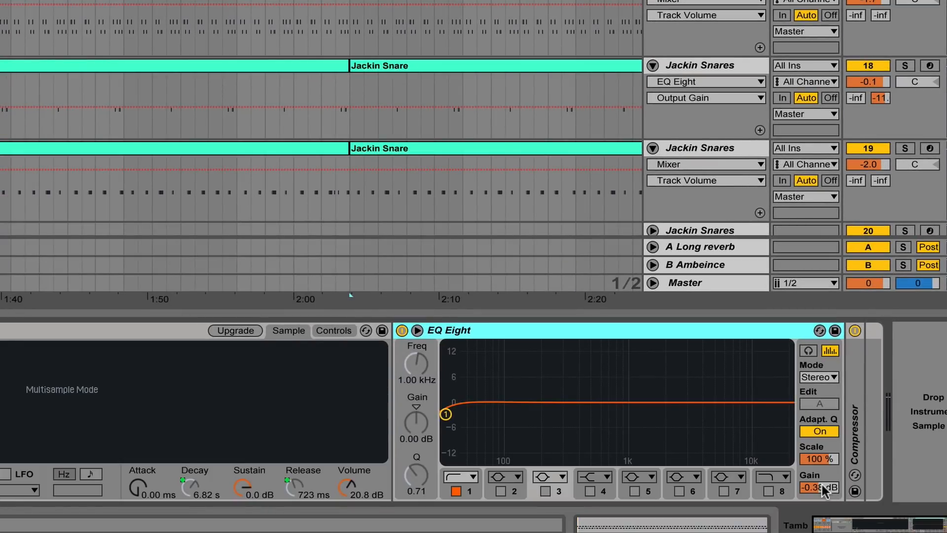
{"action": "left_click", "coordinate": [822, 484]}
{"action": "type", "text": "-10"}
{"action": "key", "text": "Return"}
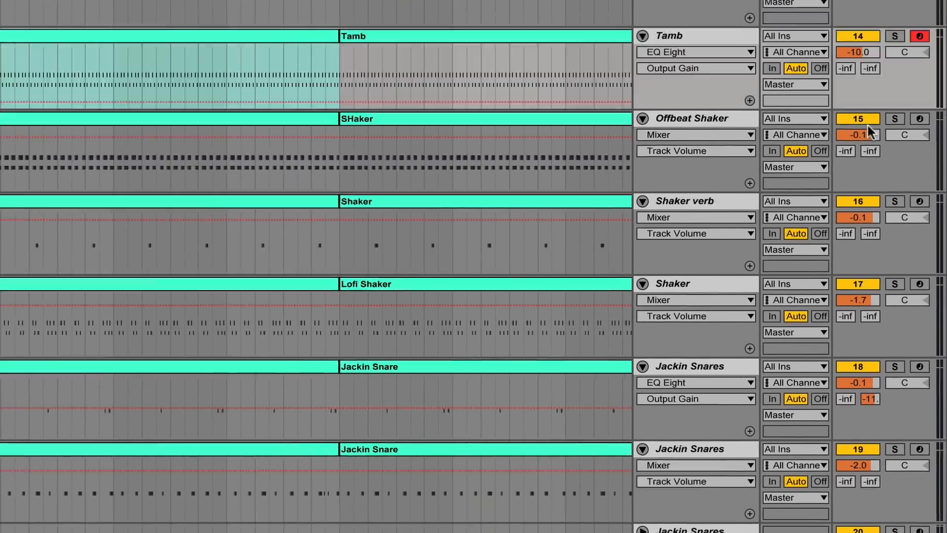
{"action": "right_click", "coordinate": [863, 52]}
{"action": "left_click", "coordinate": [776, 98]}
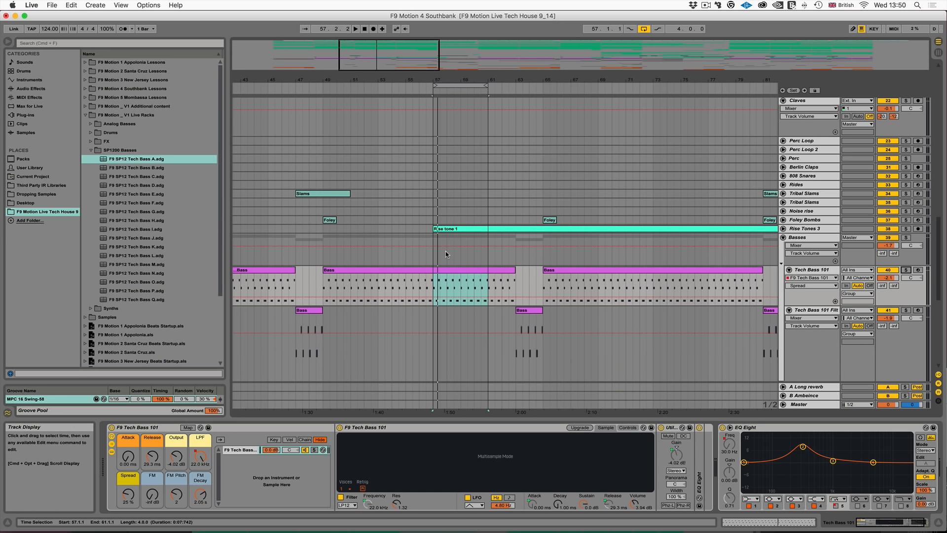
- Play the loop at bar 57 with the Tech Bass 101 track soloed and set its rack's Spread macro to 33 %
{"action": "key", "text": "space"}
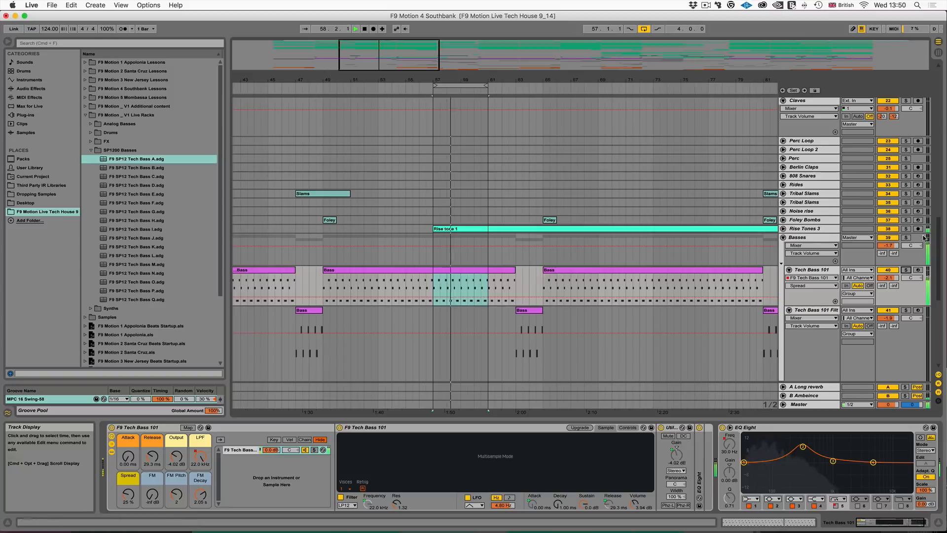
{"action": "left_click", "coordinate": [906, 271]}
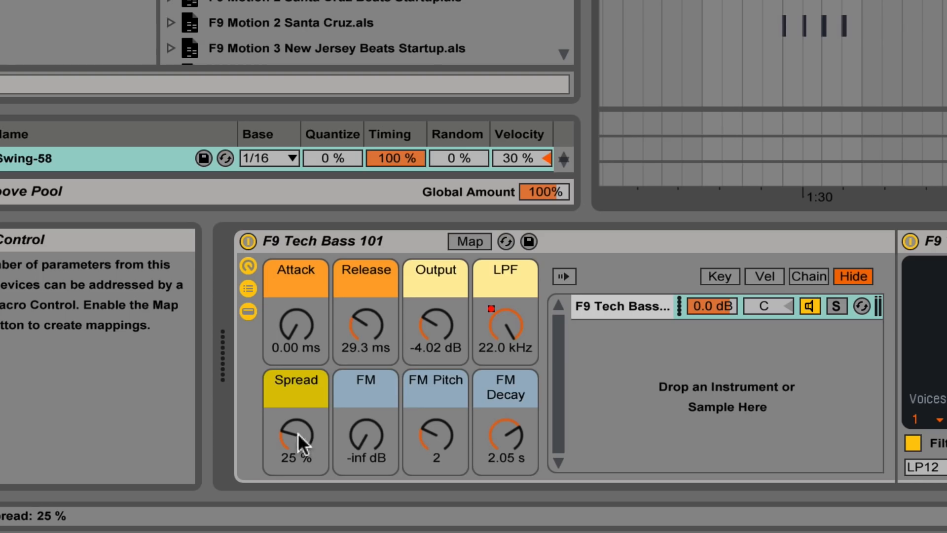
{"action": "mouse_move", "coordinate": [297, 439]}
{"action": "left_mouse_down"}
{"action": "mouse_move", "coordinate": [297, 372]}
{"action": "mouse_move", "coordinate": [297, 432]}
{"action": "left_mouse_up"}
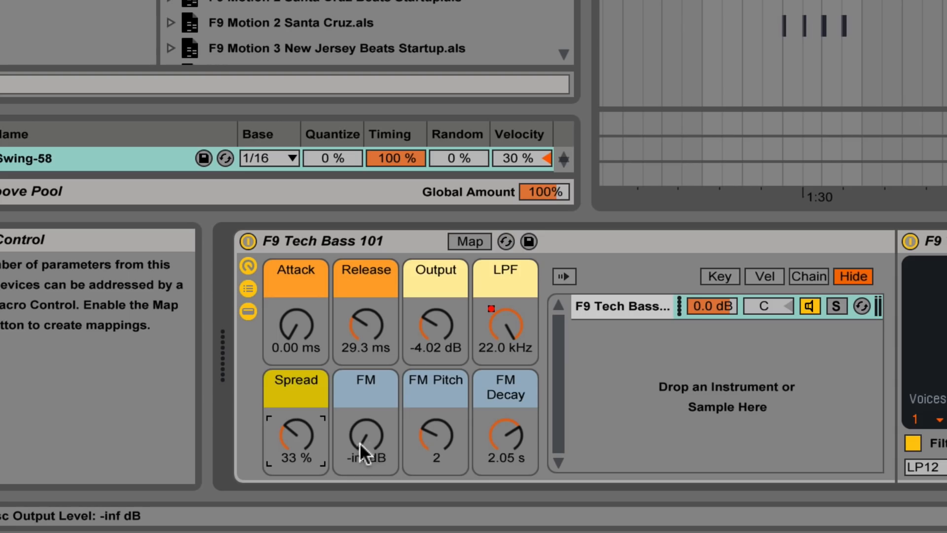
- Sweep the FM macro of the Tech Bass 101 rack, leave it at -21 dB, and set FM Pitch to 6
{"action": "left_click_drag", "start_coordinate": [366, 436], "coordinate": [366, 405]}
{"action": "left_click_drag", "start_coordinate": [367, 436], "coordinate": [366, 498]}
{"action": "left_click_drag", "start_coordinate": [437, 430], "coordinate": [366, 395]}
{"action": "mouse_move", "coordinate": [445, 434]}
{"action": "left_mouse_down"}
{"action": "mouse_move", "coordinate": [446, 454]}
{"action": "mouse_move", "coordinate": [439, 423]}
{"action": "left_mouse_up"}
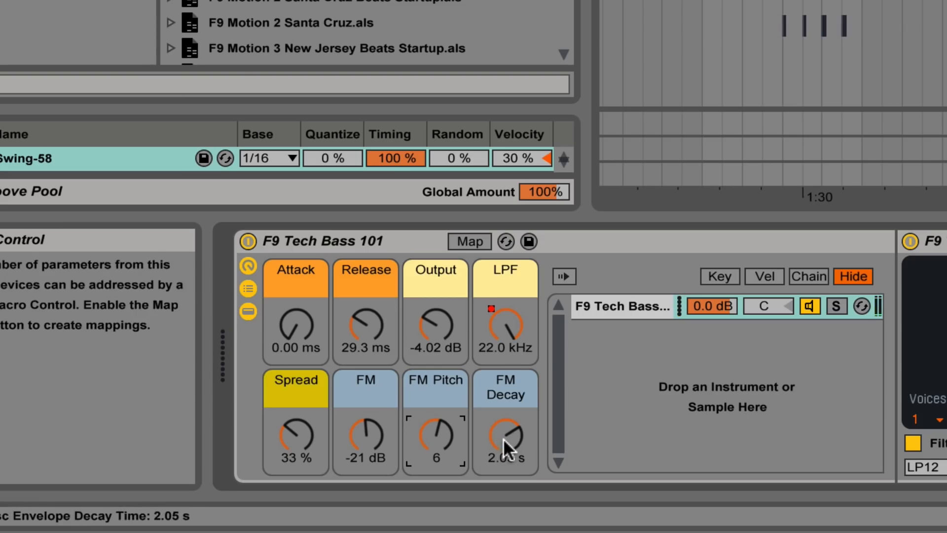
- Shorten the FM Decay macro of the Tech Bass 101 rack to 362 ms and raise FM to -15 dB
{"action": "mouse_move", "coordinate": [499, 431]}
{"action": "left_mouse_down"}
{"action": "mouse_move", "coordinate": [500, 474]}
{"action": "mouse_move", "coordinate": [499, 434]}
{"action": "left_mouse_up"}
{"action": "left_click_drag", "start_coordinate": [388, 429], "coordinate": [357, 434]}
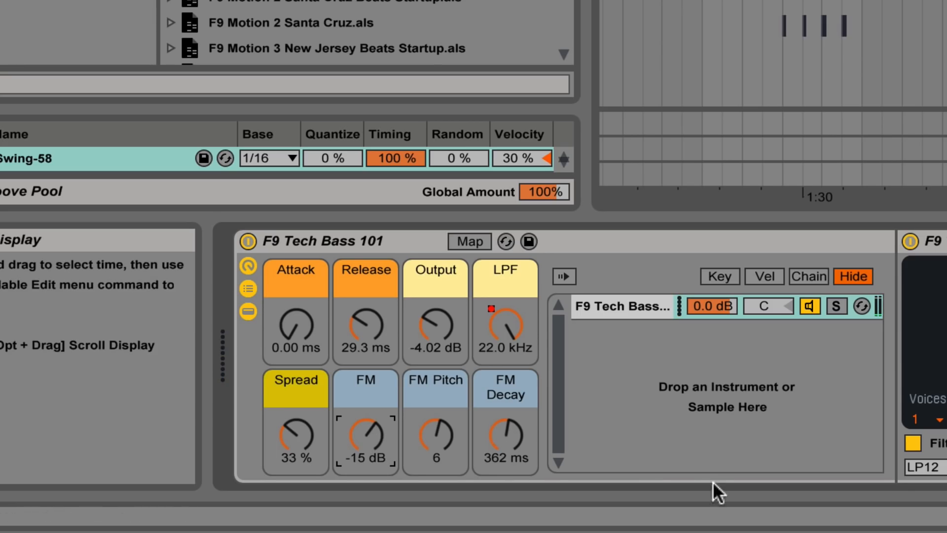
{"action": "left_click_drag", "start_coordinate": [369, 435], "coordinate": [368, 428]}
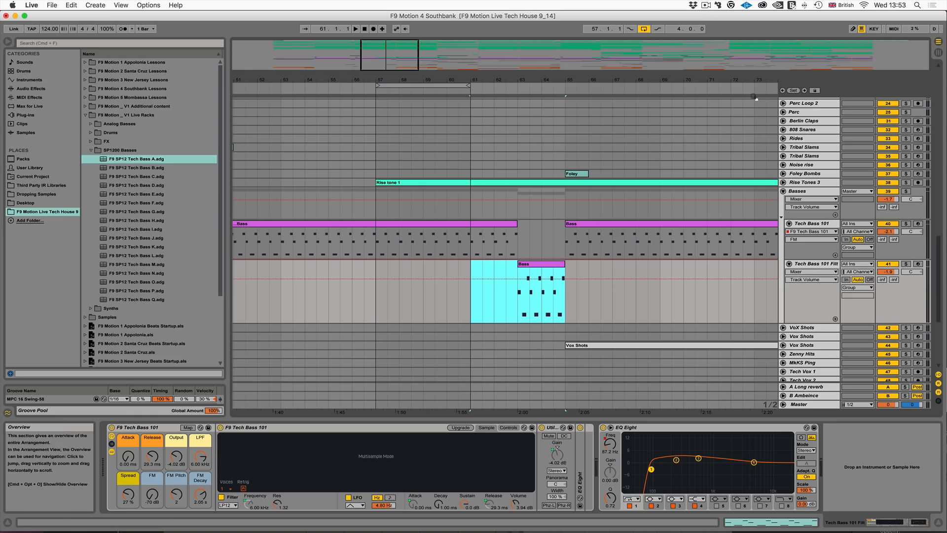
- View the filtered Tech Bass 101 track's EQ frequency automation, and play the Basses group soloed from bar 61 across the filtered section
{"action": "left_click", "coordinate": [813, 264]}
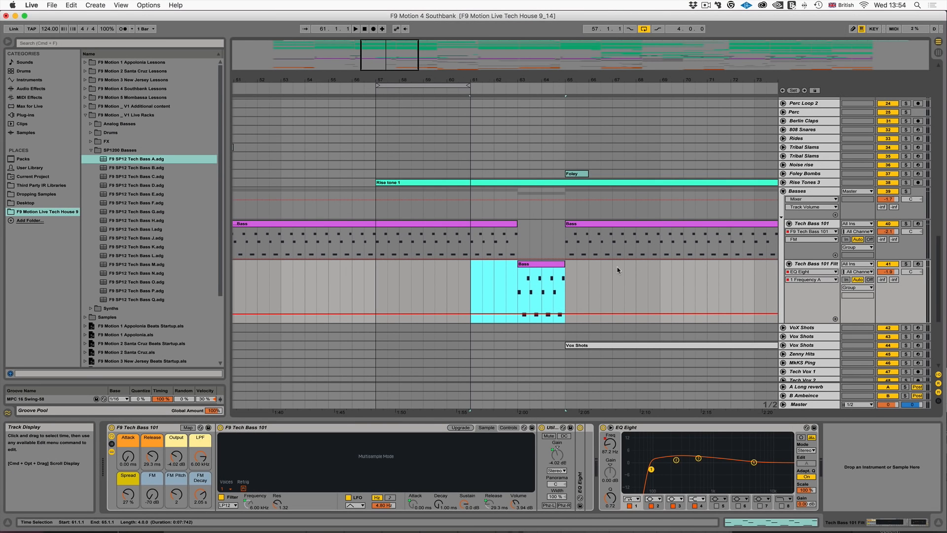
{"action": "left_click", "coordinate": [808, 194]}
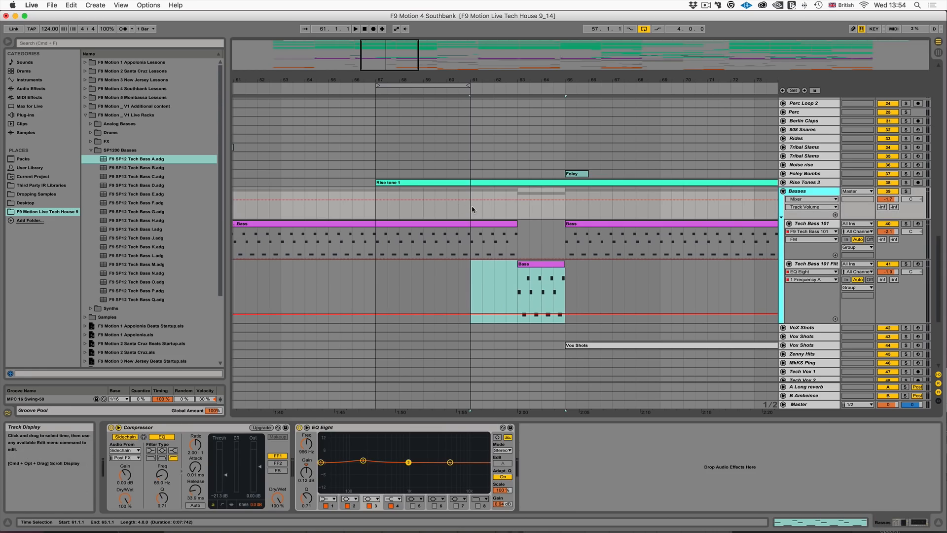
{"action": "left_click_drag", "start_coordinate": [471, 207], "coordinate": [648, 207]}
{"action": "left_click", "coordinate": [907, 192]}
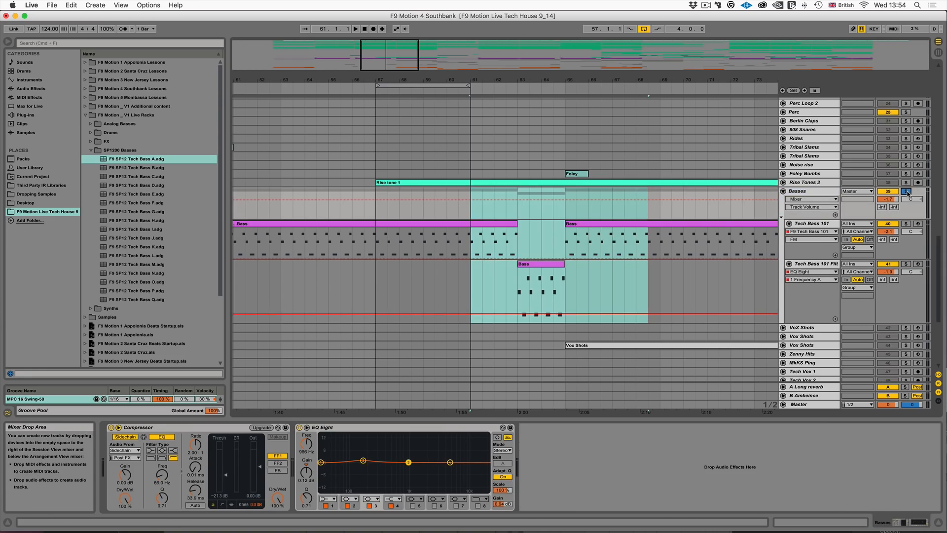
{"action": "key", "text": "space"}
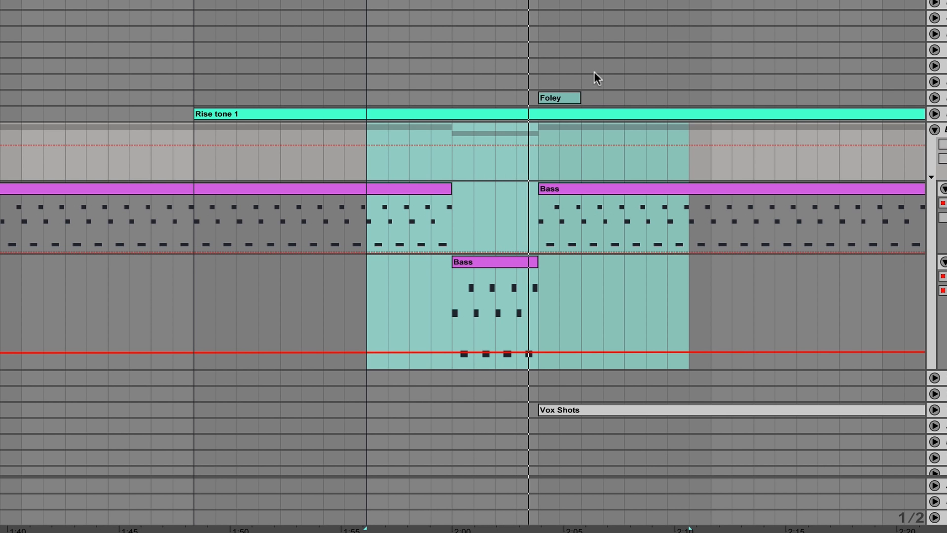
- Unfold the Filt Kick track and compare its devices with those of the Main Kick track
{"action": "scroll", "coordinate": [594, 72], "scroll_direction": "up", "scroll_amount": 10}
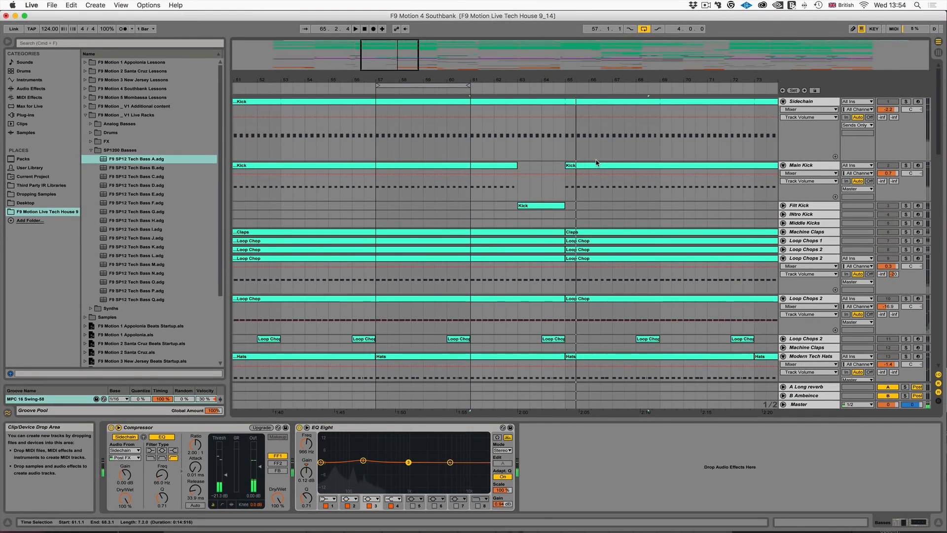
{"action": "left_click", "coordinate": [783, 205]}
{"action": "left_click", "coordinate": [802, 206]}
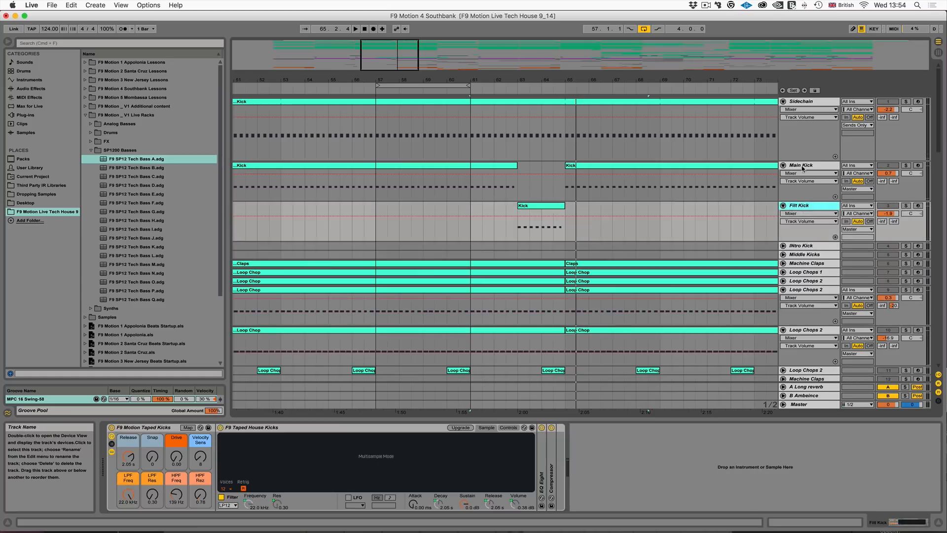
{"action": "left_click", "coordinate": [805, 168]}
{"action": "left_click", "coordinate": [806, 207], "text": "shift"}
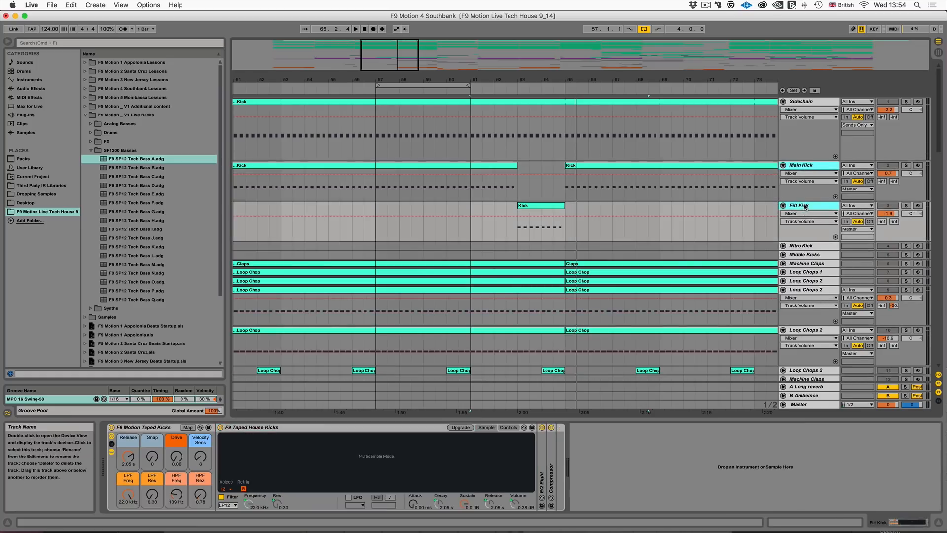
- Solo the Main Kick and Filt Kick tracks in place of the Basses group and play the switch between them
{"action": "left_click", "coordinate": [907, 165]}
{"action": "scroll", "coordinate": [785, 235], "scroll_direction": "down", "scroll_amount": 15}
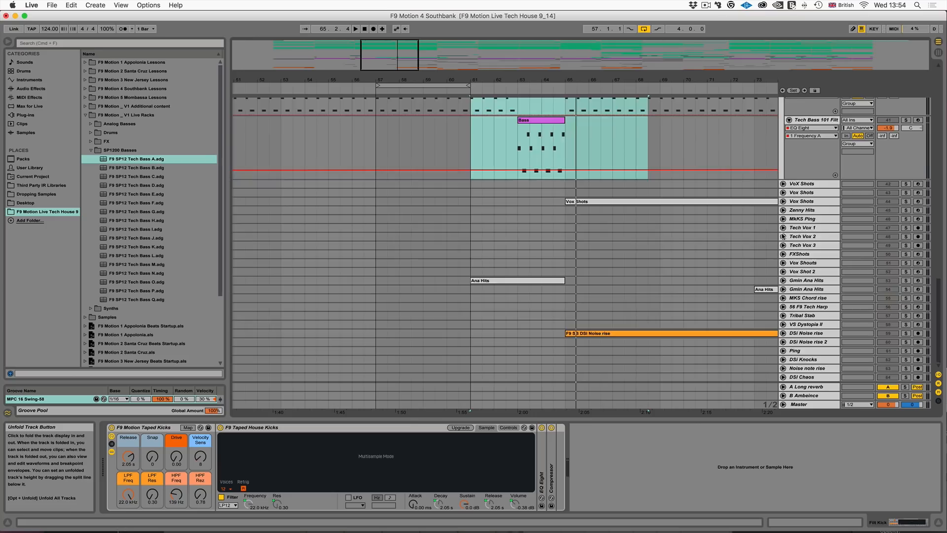
{"action": "scroll", "coordinate": [783, 237], "scroll_direction": "up", "scroll_amount": 3}
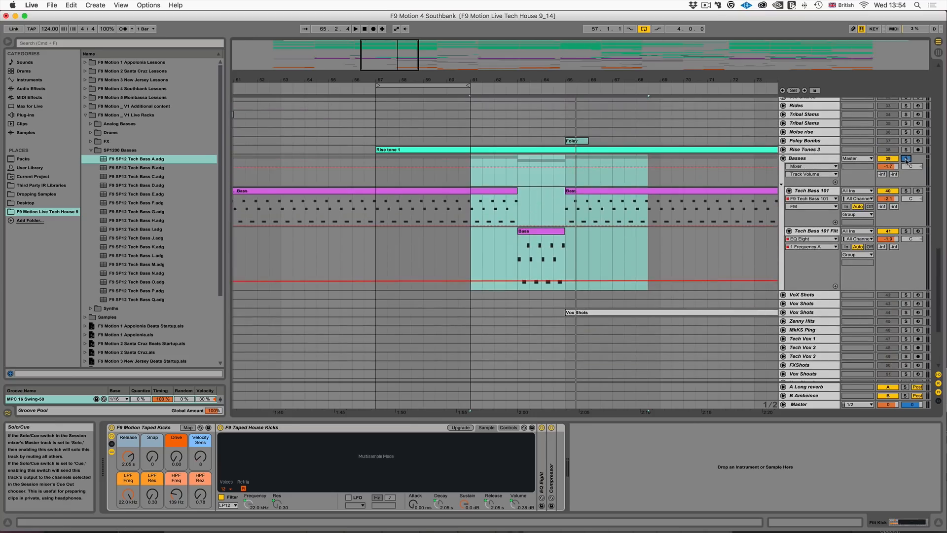
{"action": "scroll", "coordinate": [900, 163], "scroll_direction": "up", "scroll_amount": 12}
{"action": "left_click", "coordinate": [906, 166]}
{"action": "key", "text": "space"}
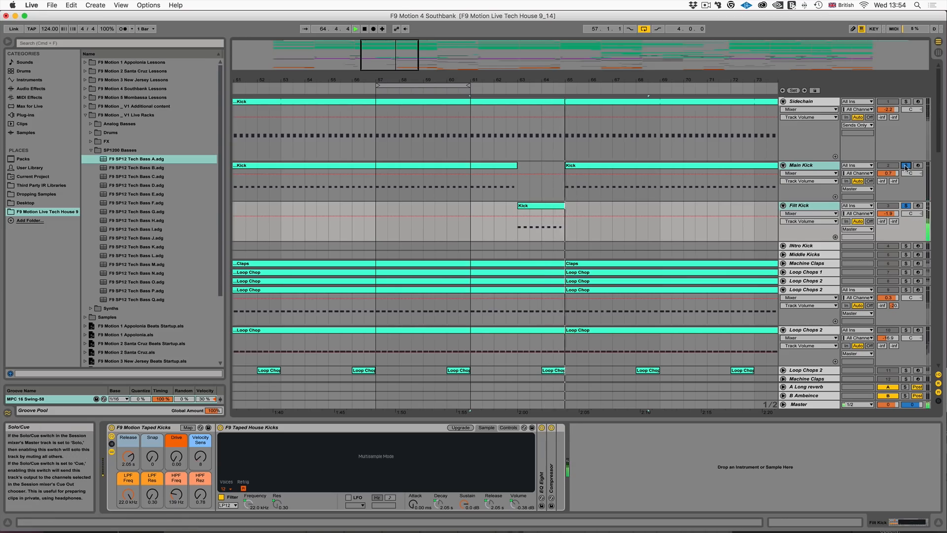
- Stop playback and play the full mix from bar 61 without any track soloed
{"action": "key", "text": "space"}
{"action": "left_click", "coordinate": [467, 212]}
{"action": "key", "text": "space"}
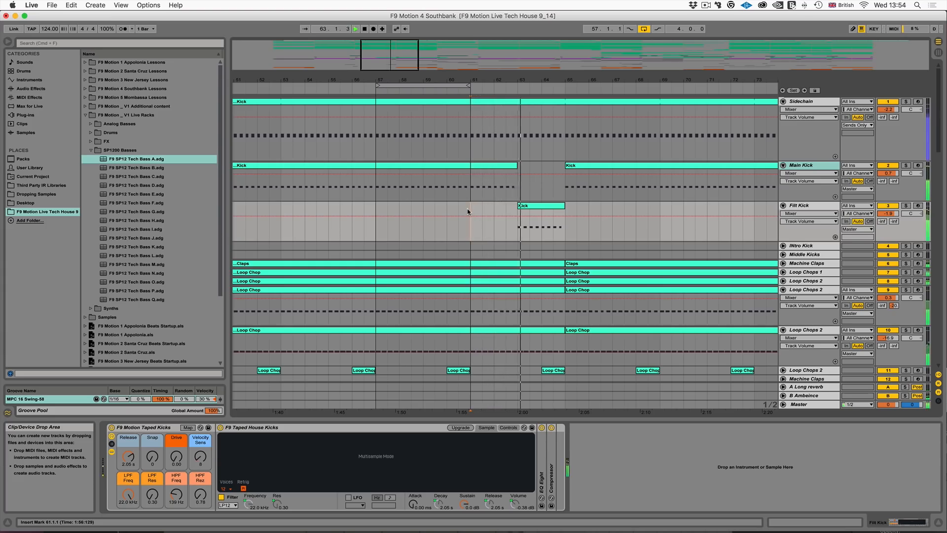
- Raise the HPF Freq macro of the Tribal Slams rack to 180 Hz and bring it back down
{"action": "scroll", "coordinate": [468, 212], "scroll_direction": "down", "scroll_amount": 15}
{"action": "scroll", "coordinate": [468, 211], "scroll_direction": "down", "scroll_amount": 15}
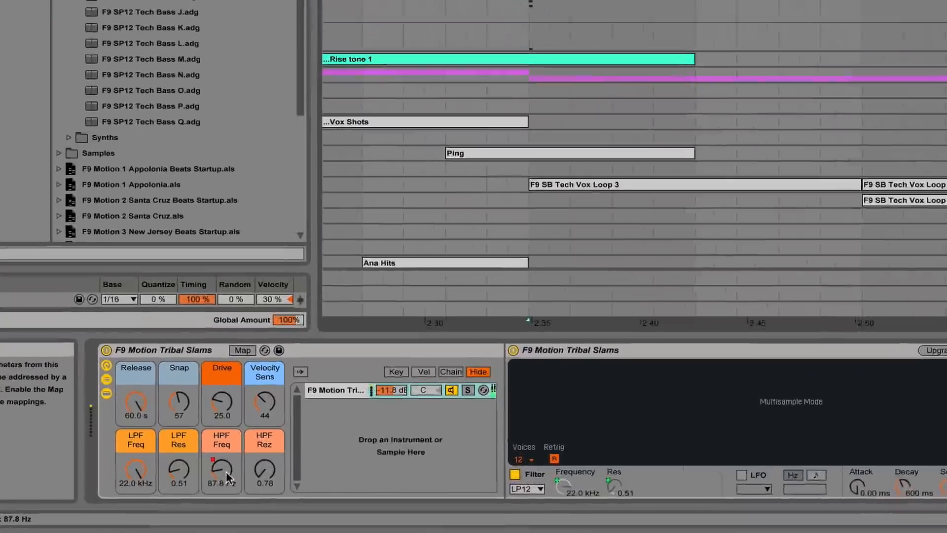
{"action": "left_click_drag", "start_coordinate": [179, 496], "coordinate": [179, 488]}
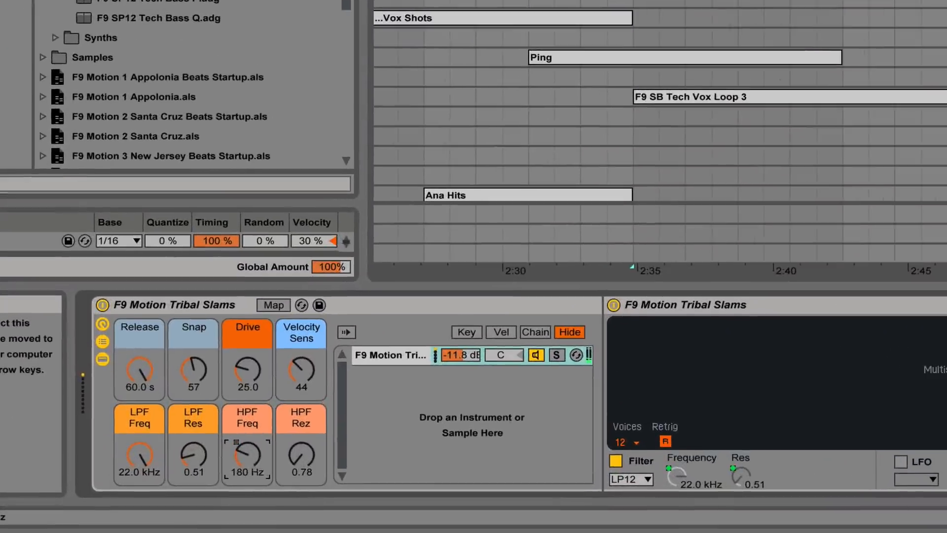
{"action": "mouse_move", "coordinate": [248, 457]}
{"action": "left_mouse_down"}
{"action": "mouse_move", "coordinate": [248, 445]}
{"action": "mouse_move", "coordinate": [248, 473]}
{"action": "left_mouse_up"}
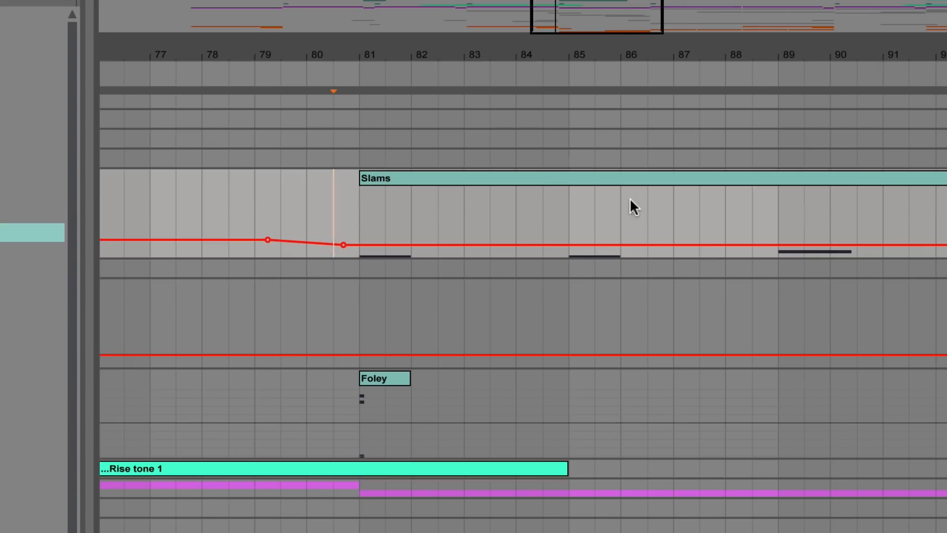
- Select the Slams clip and set the Tribal Slams rack's Snap macro to 77 and its Drive macro to 41
{"action": "left_click", "coordinate": [643, 176]}
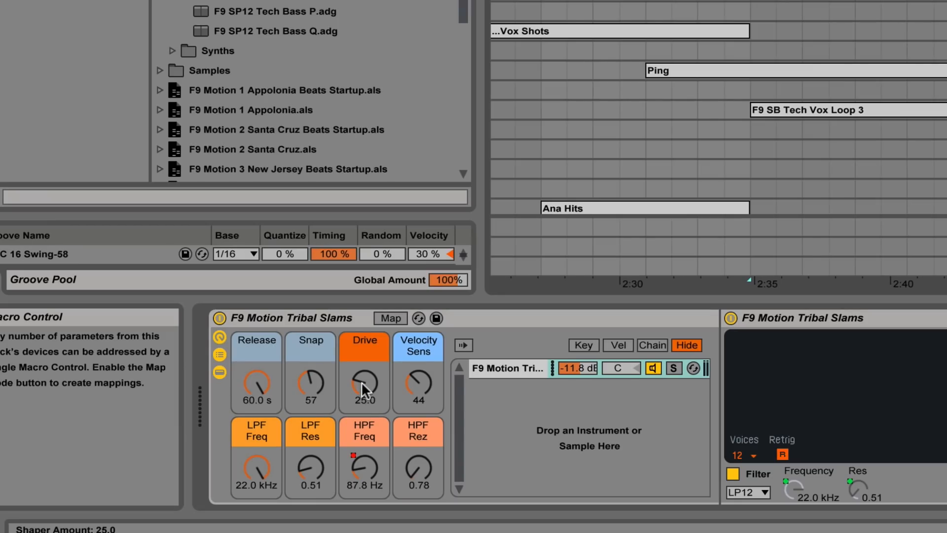
{"action": "left_click_drag", "start_coordinate": [361, 381], "coordinate": [311, 365]}
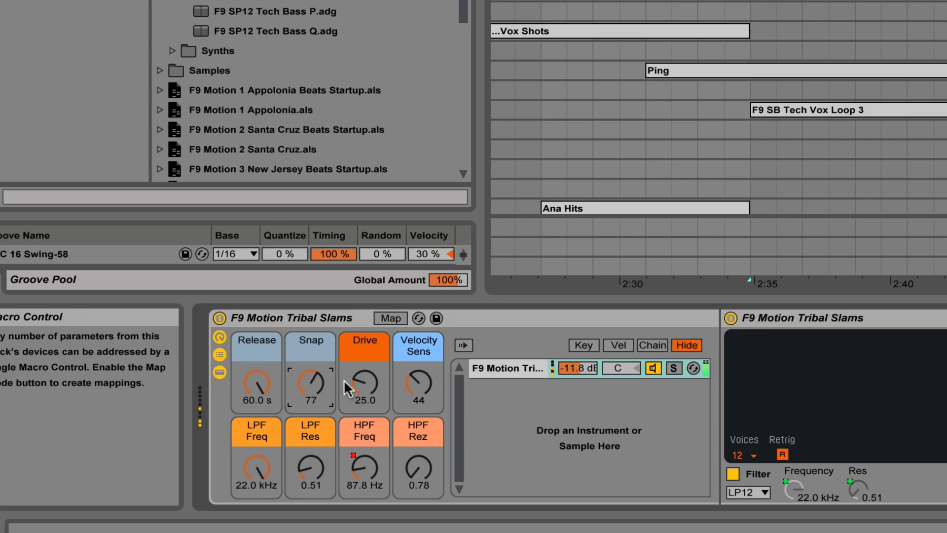
{"action": "scroll", "coordinate": [359, 381], "scroll_direction": "up", "scroll_amount": 15}
{"action": "scroll", "coordinate": [360, 385], "scroll_direction": "up", "scroll_amount": 1}
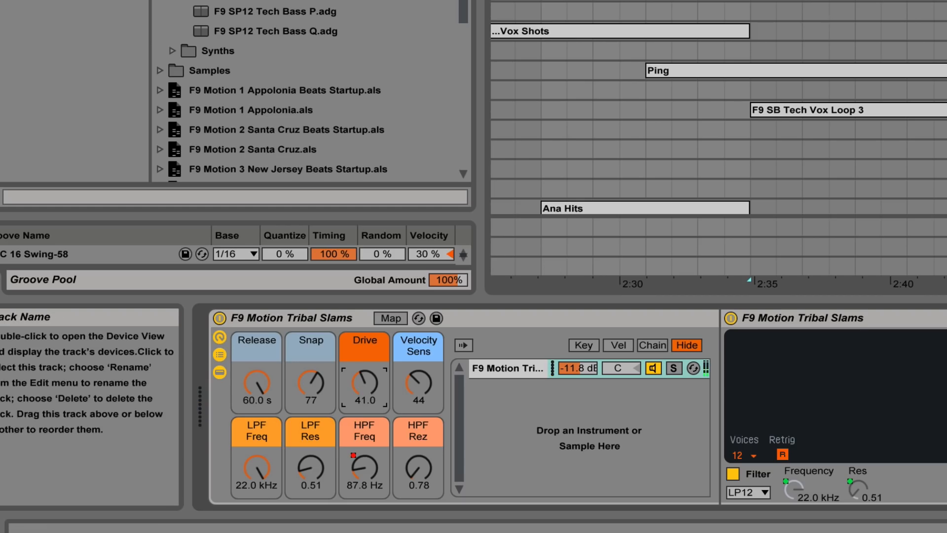
- Show the F9 Analog Synth Noise rack and raise its LPF macro to 11.2 kHz
{"action": "left_click", "coordinate": [946, 208]}
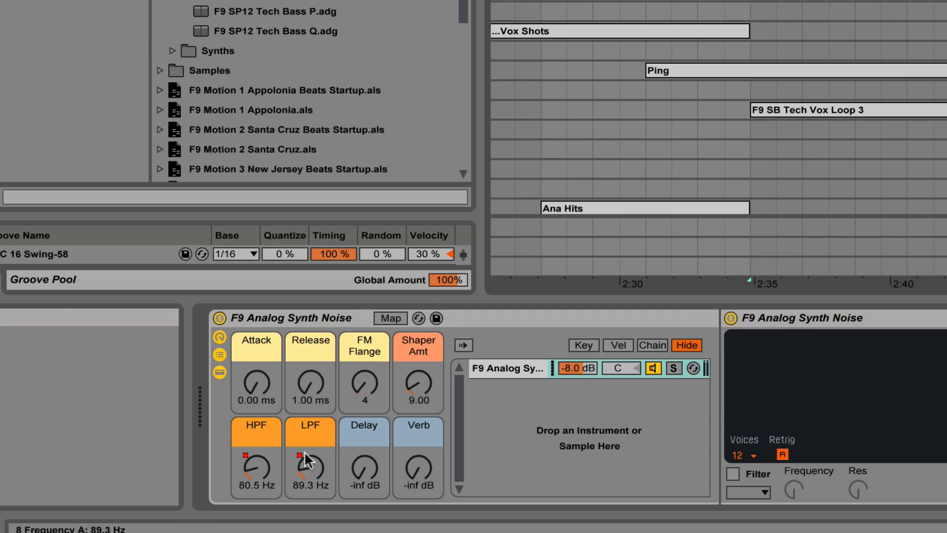
{"action": "left_click_drag", "start_coordinate": [306, 469], "coordinate": [306, 397]}
{"action": "mouse_move", "coordinate": [306, 470]}
{"action": "left_mouse_down"}
{"action": "mouse_move", "coordinate": [306, 488]}
{"action": "mouse_move", "coordinate": [306, 458]}
{"action": "left_mouse_up"}
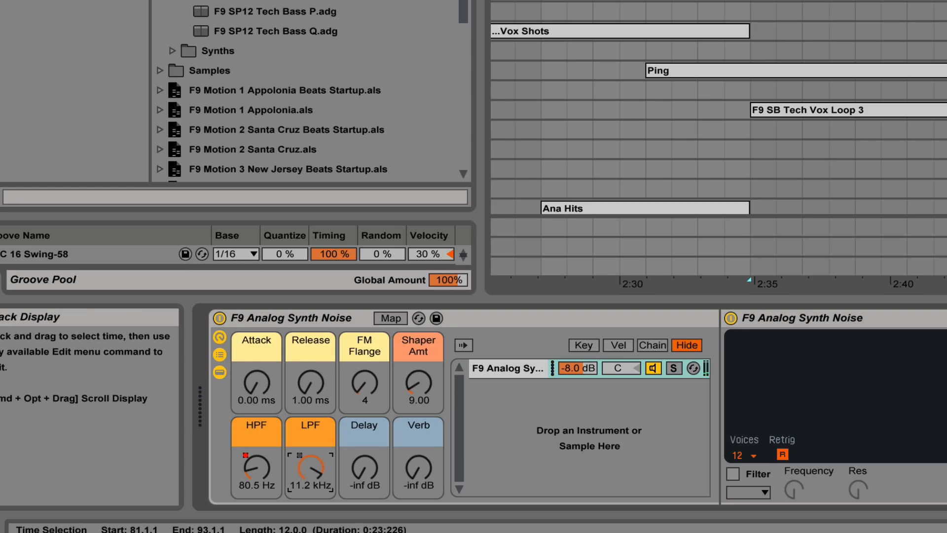
- Select the Foley clip at bar 81 on the Foley Bombs track, play it and show the track's automation
{"action": "left_click", "coordinate": [725, 2]}
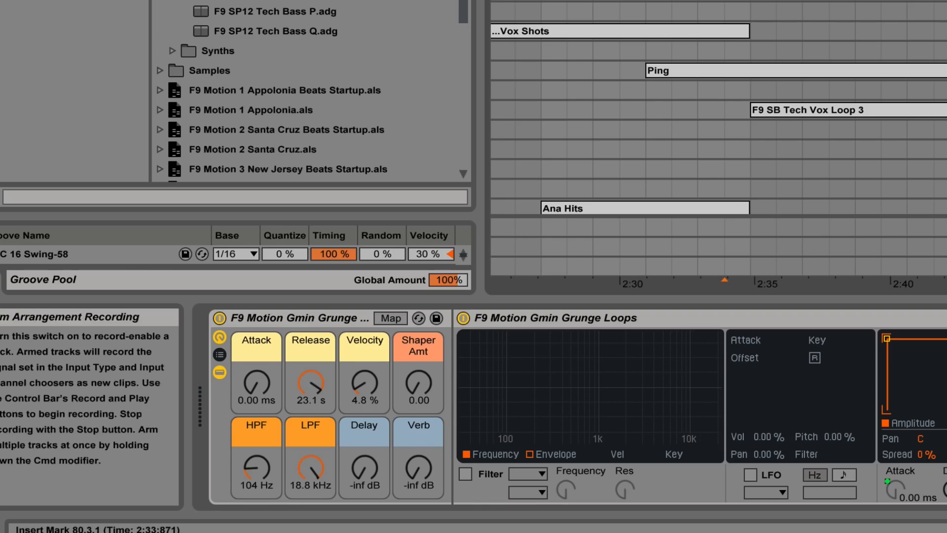
{"action": "left_click", "coordinate": [755, 2]}
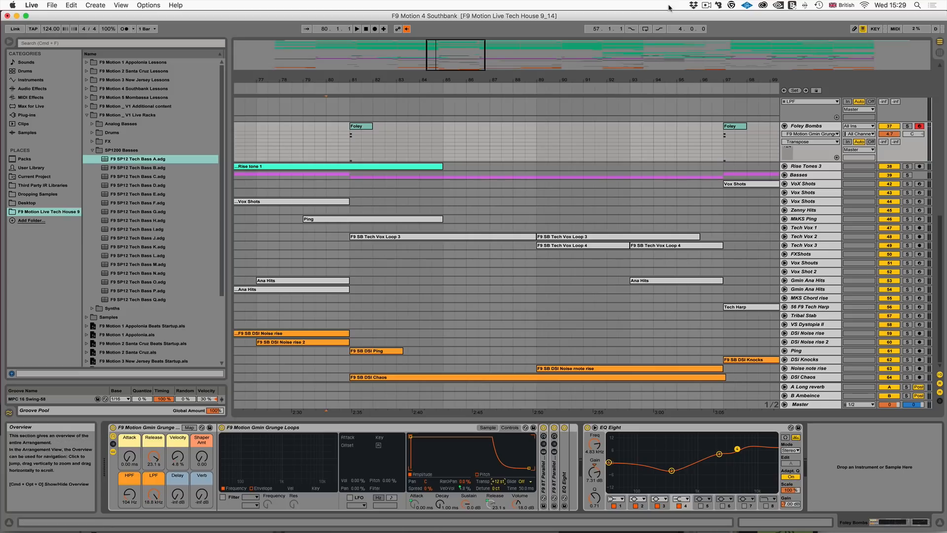
{"action": "key", "text": "space"}
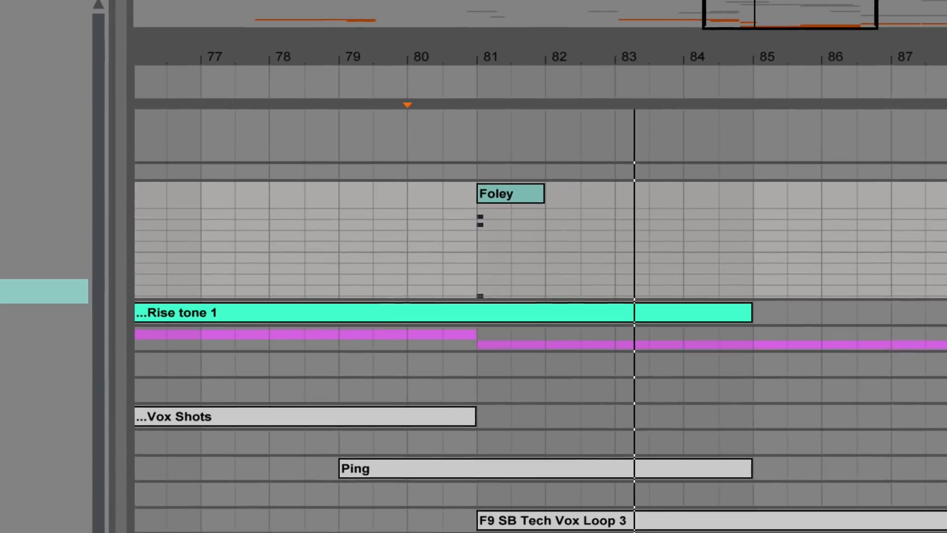
{"action": "left_click", "coordinate": [507, 186]}
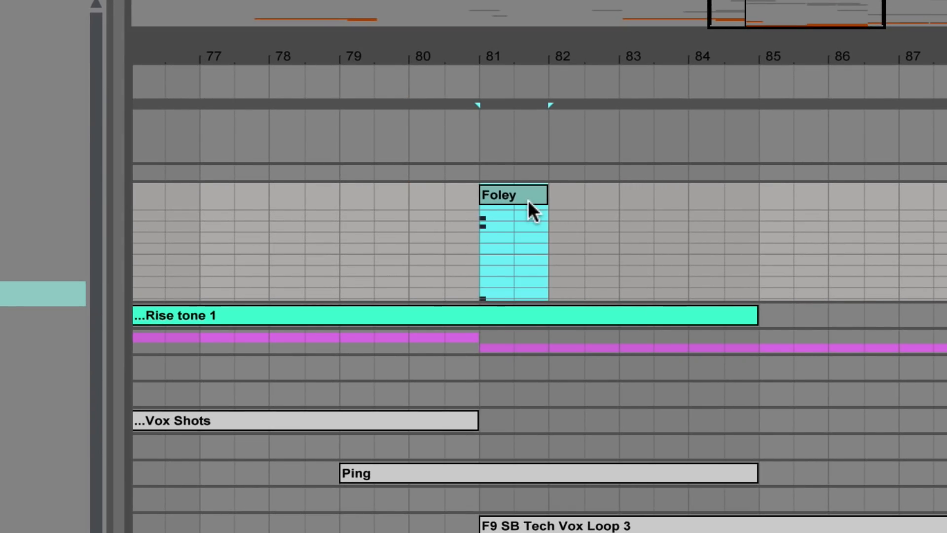
{"action": "key", "text": "space"}
{"action": "key", "text": "a"}
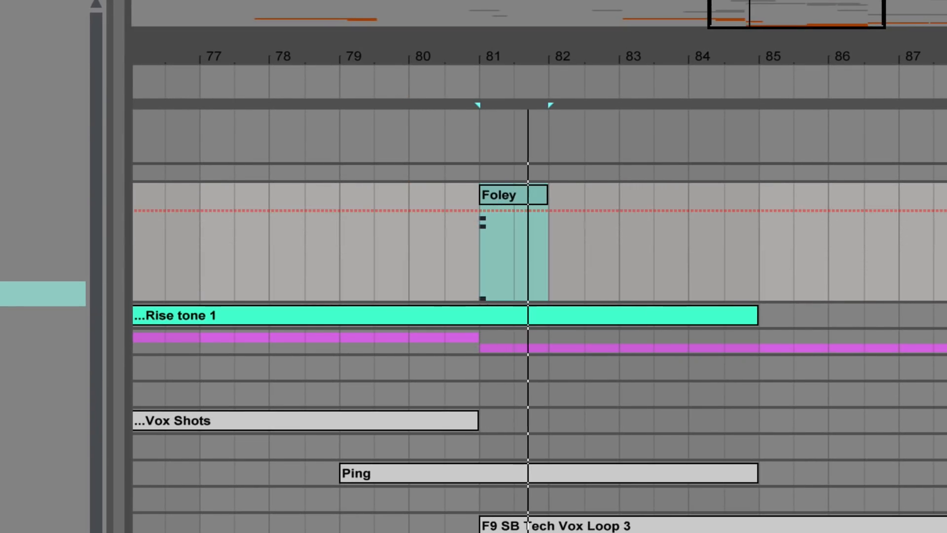
{"action": "key", "text": "space"}
- Play the Foley Bombs passage from the middle of bar 80 and adjust the Grunge Loops sampler's transposition, including -5 st
{"action": "left_click", "coordinate": [445, 255]}
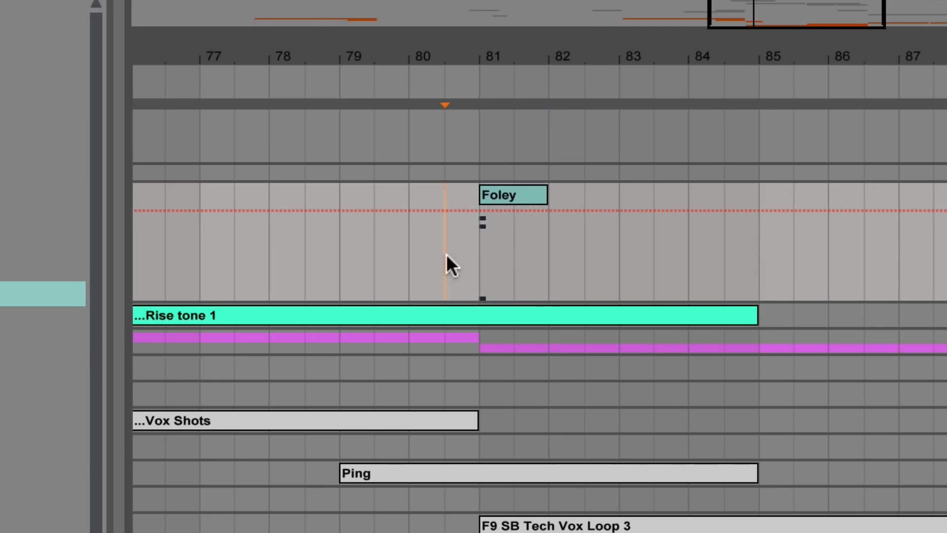
{"action": "left_click_drag", "start_coordinate": [446, 253], "coordinate": [946, 254]}
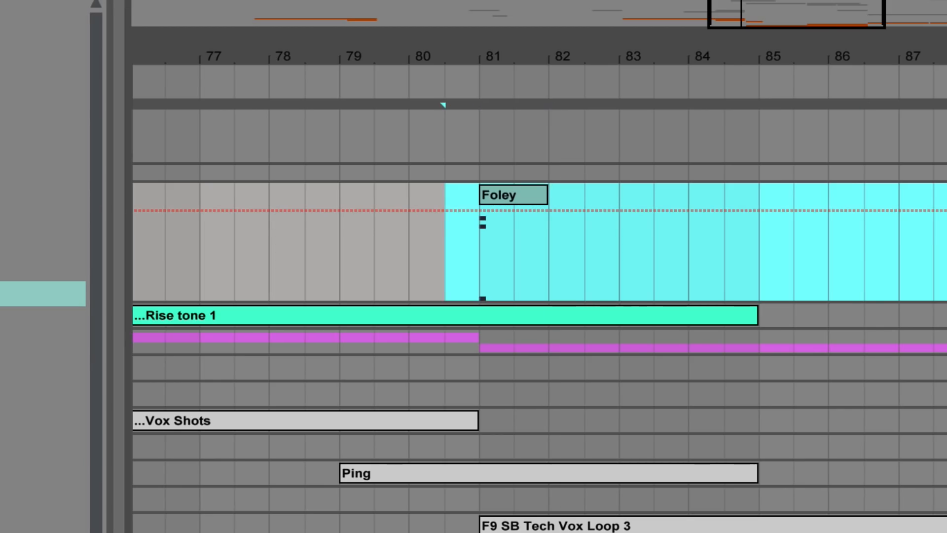
{"action": "key", "text": "space"}
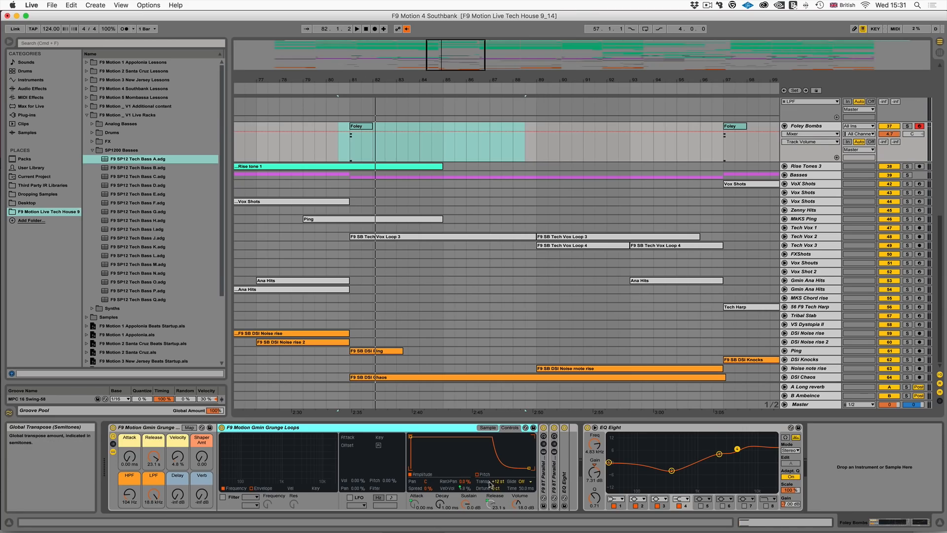
{"action": "left_click", "coordinate": [499, 482]}
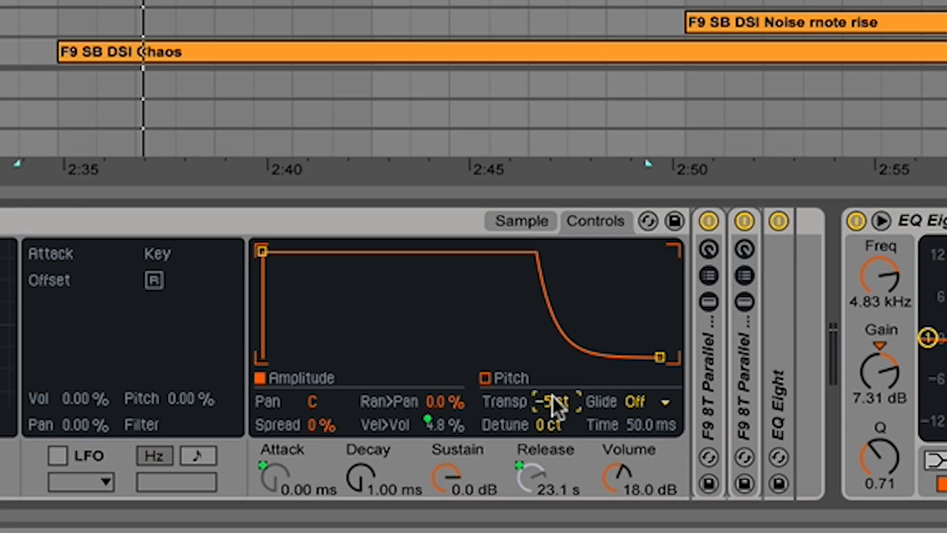
{"action": "left_click_drag", "start_coordinate": [553, 396], "coordinate": [552, 375]}
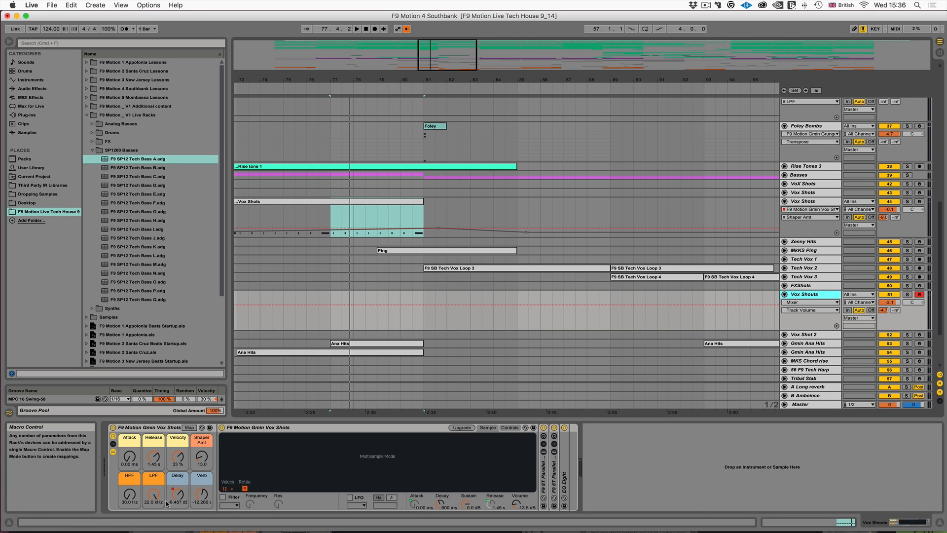
- Set the Vox Shots rack's Delay macro to -7.228 dB and its Verb macro to -8.171 dB on the Vox Shouts track
{"action": "left_click_drag", "start_coordinate": [175, 496], "coordinate": [203, 491]}
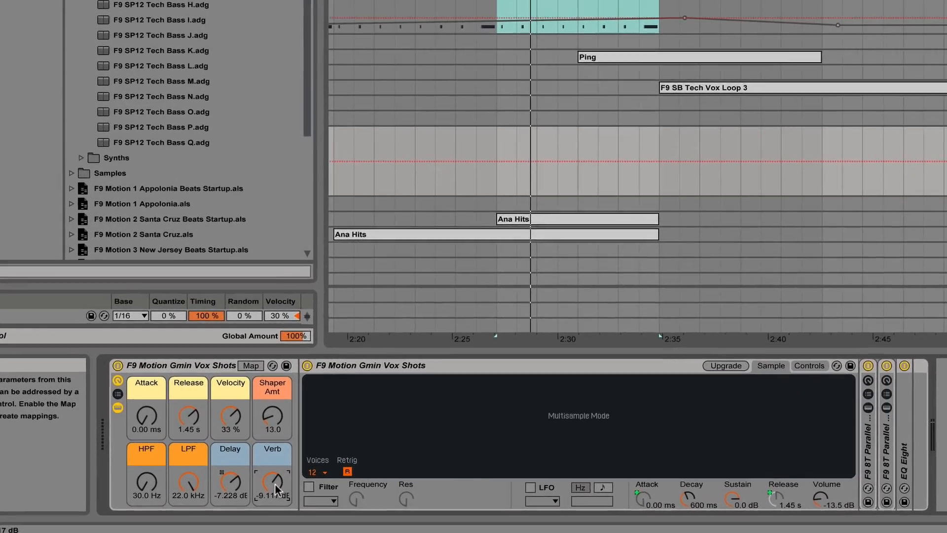
{"action": "left_click_drag", "start_coordinate": [275, 490], "coordinate": [275, 486]}
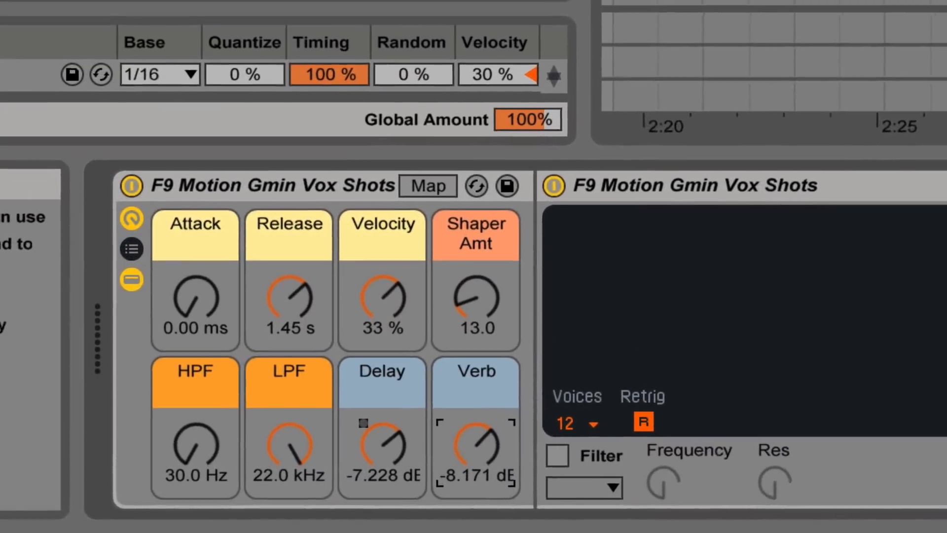
{"action": "scroll", "coordinate": [747, 79], "scroll_direction": "left", "scroll_amount": 10}
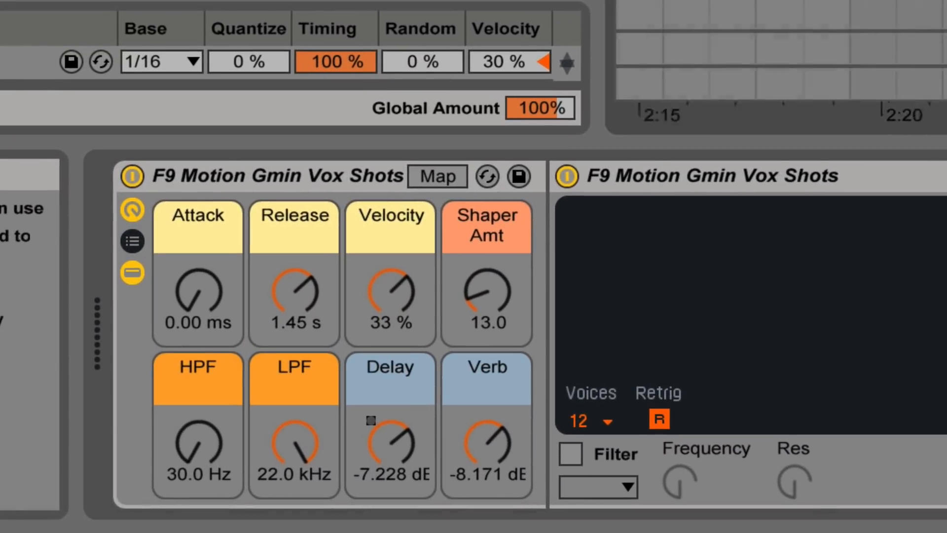
- Solo the Vox Shots track holding the clip at bar 73 and play it briefly from that bar
{"action": "left_click", "coordinate": [392, 218]}
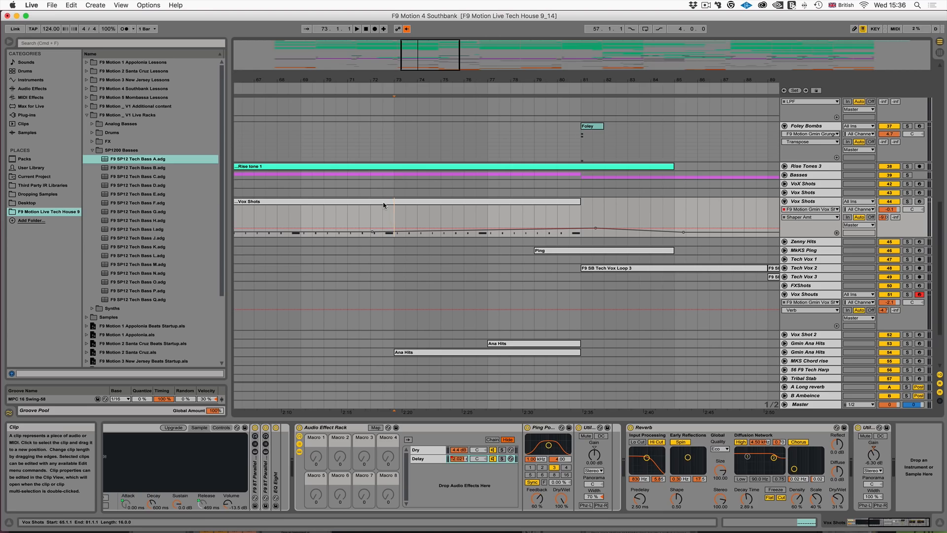
{"action": "left_click", "coordinate": [393, 212]}
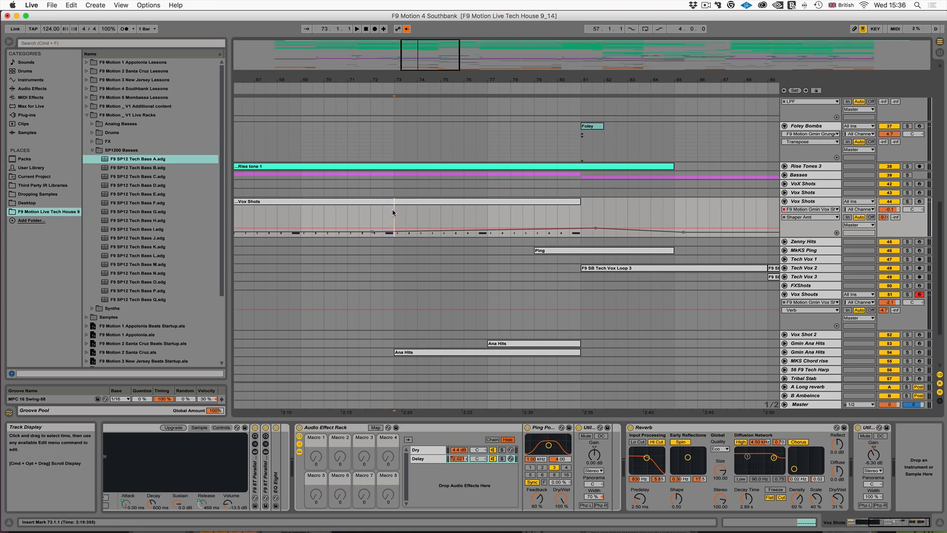
{"action": "left_click", "coordinate": [908, 202]}
{"action": "key", "text": "space"}
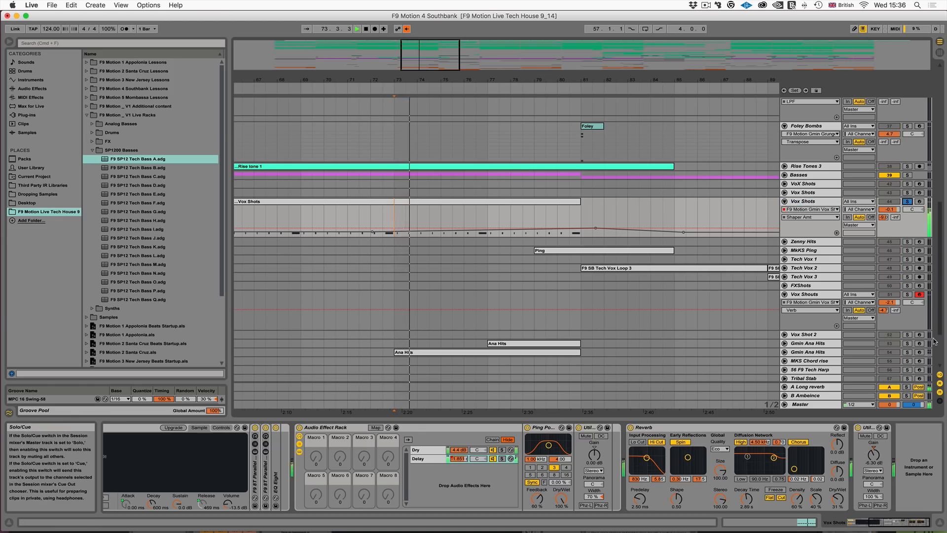
{"action": "key", "text": "space"}
- Solo the lower Gmin Ana Hits track in place of Vox Shots, unfold it and play it
{"action": "left_click", "coordinate": [907, 352]}
{"action": "left_click", "coordinate": [802, 352]}
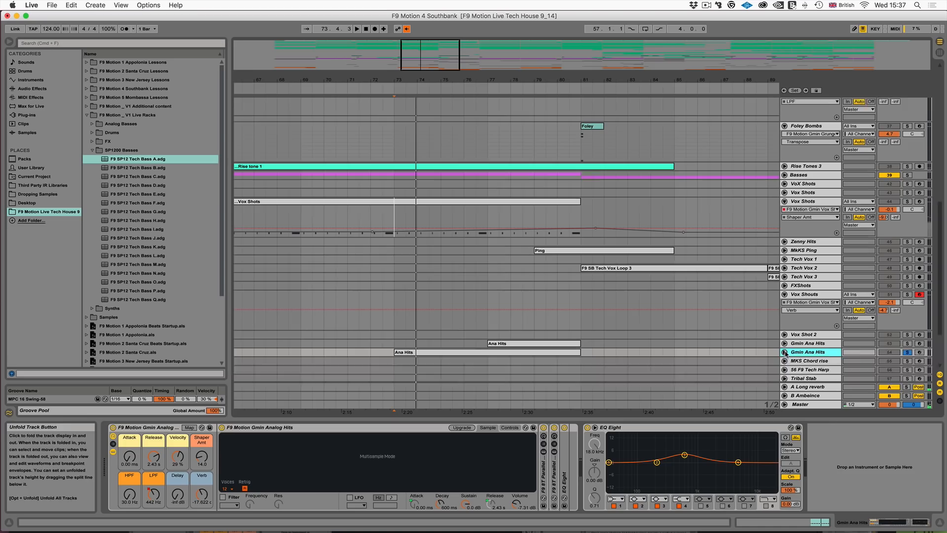
{"action": "left_click", "coordinate": [785, 352]}
{"action": "key", "text": "space"}
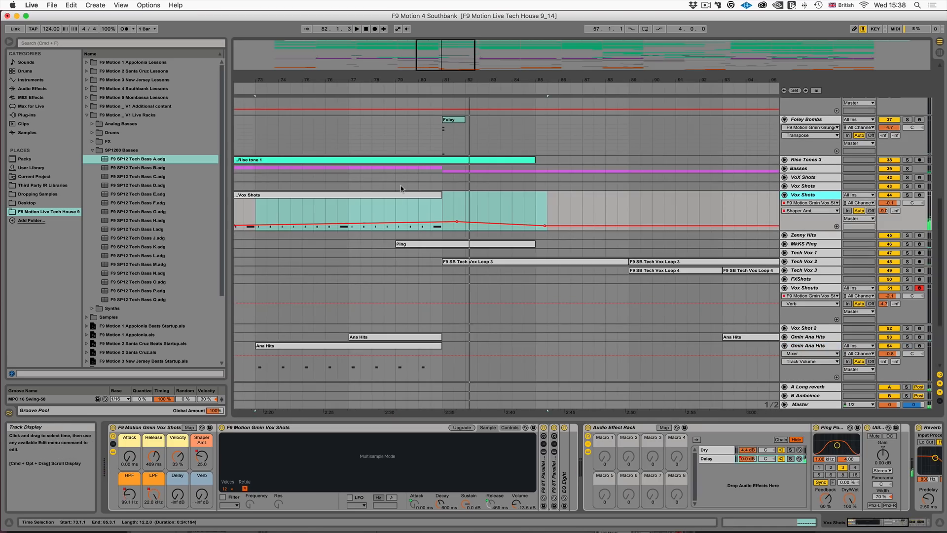
- Examine the Vox Shots track's list of automatable devices and the Delay chain of its Audio Effect Rack during playback from bar 73
{"action": "scroll", "coordinate": [406, 188], "scroll_direction": "left", "scroll_amount": 3}
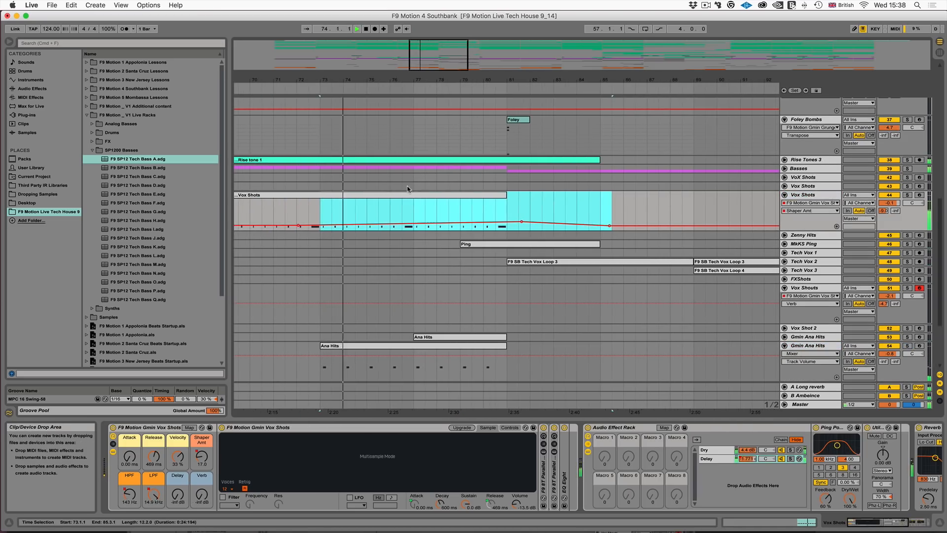
{"action": "left_click", "coordinate": [812, 202]}
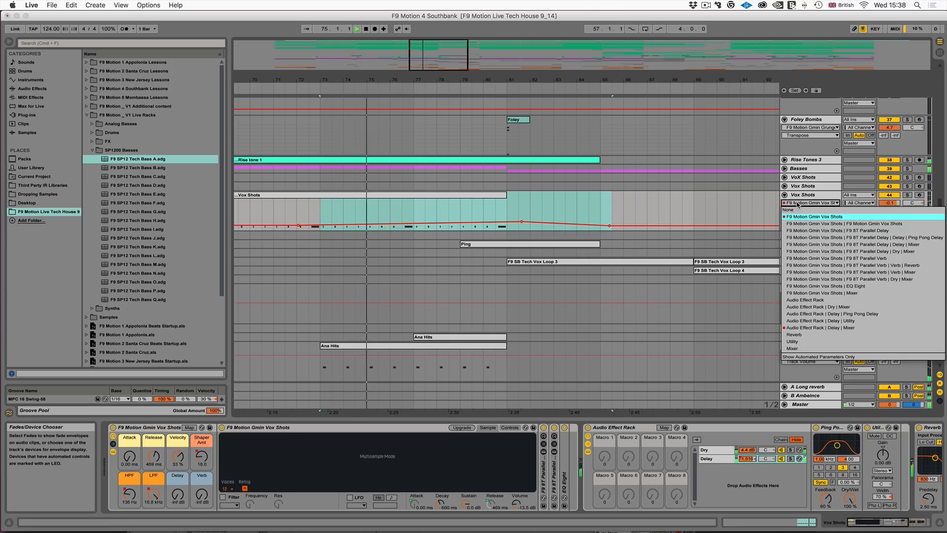
{"action": "left_click", "coordinate": [812, 202]}
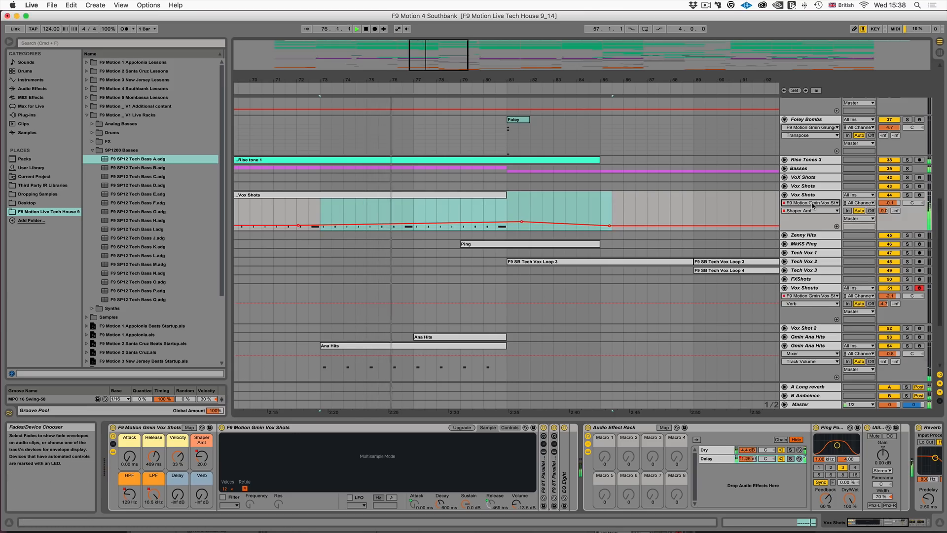
{"action": "left_click", "coordinate": [813, 204]}
{"action": "left_click", "coordinate": [813, 205]}
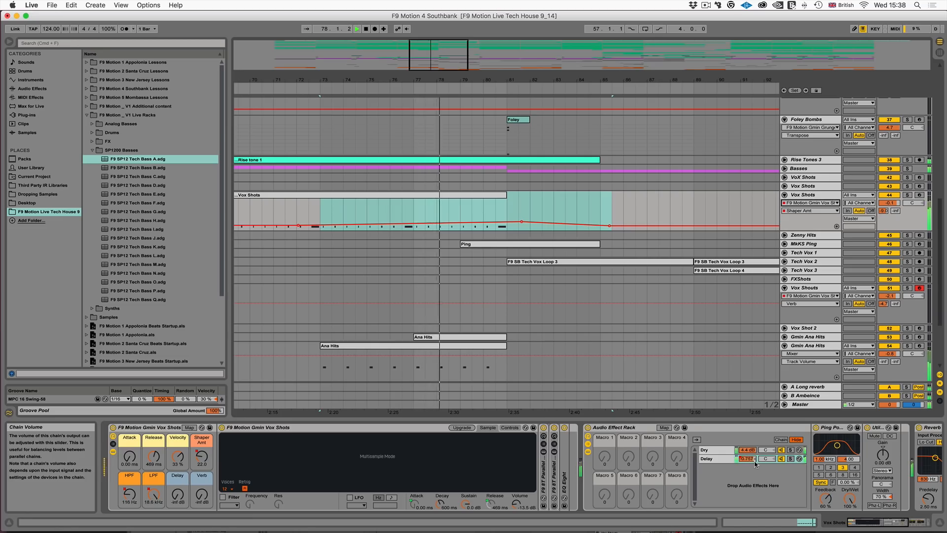
{"action": "scroll", "coordinate": [748, 460], "scroll_direction": "right", "scroll_amount": 1}
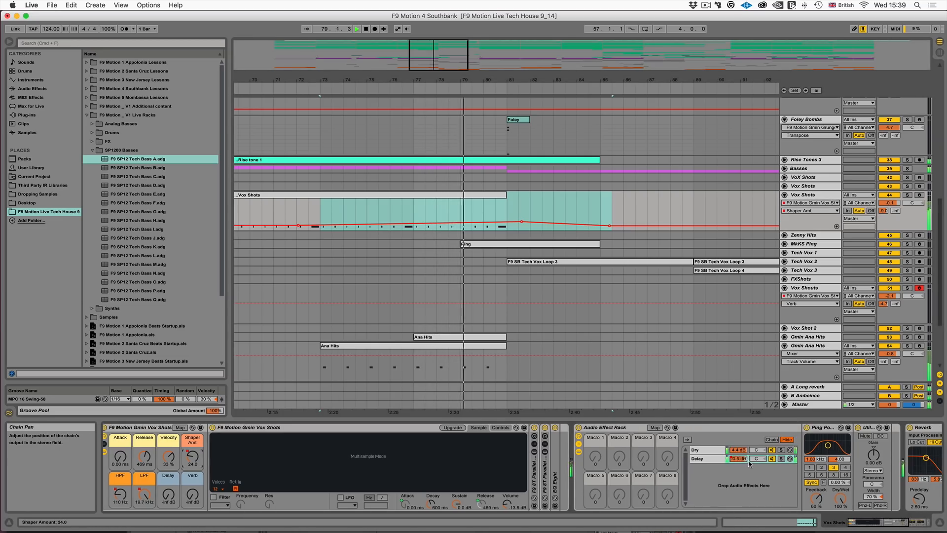
{"action": "double_click", "coordinate": [619, 428]}
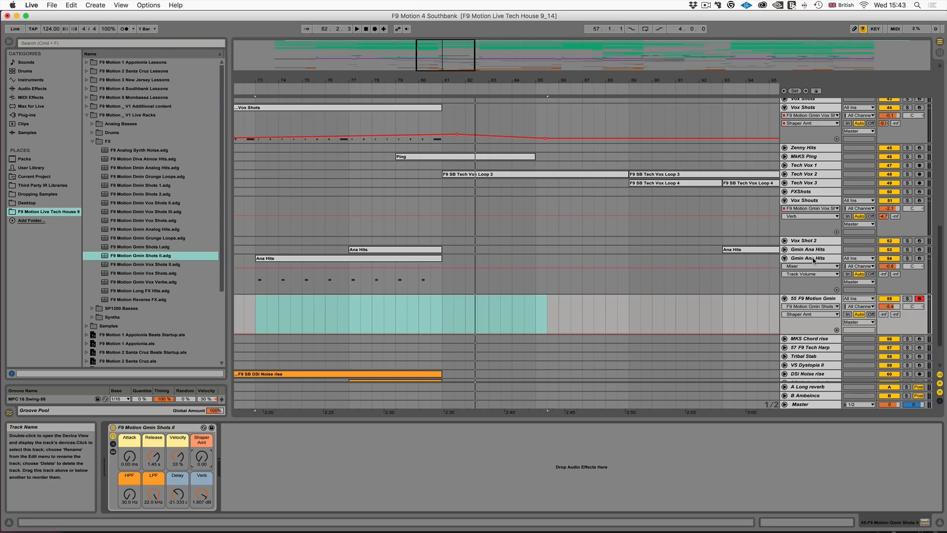
- On the Gmin Shots II rack, set LPF to 18.8 kHz, Delay to -8.487 dB and Verb to -31.096 dB
{"action": "left_click", "coordinate": [802, 297]}
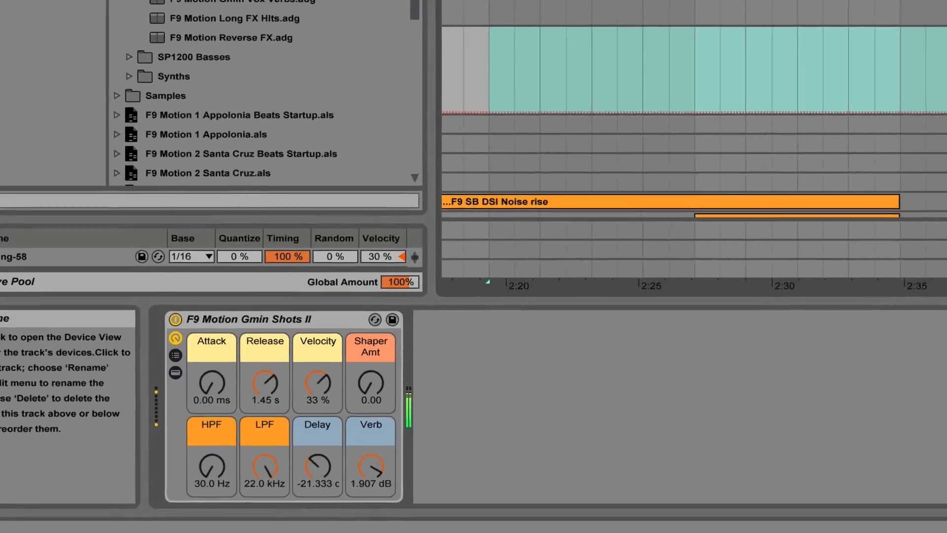
{"action": "scroll", "coordinate": [682, 119], "scroll_direction": "up", "scroll_amount": 5}
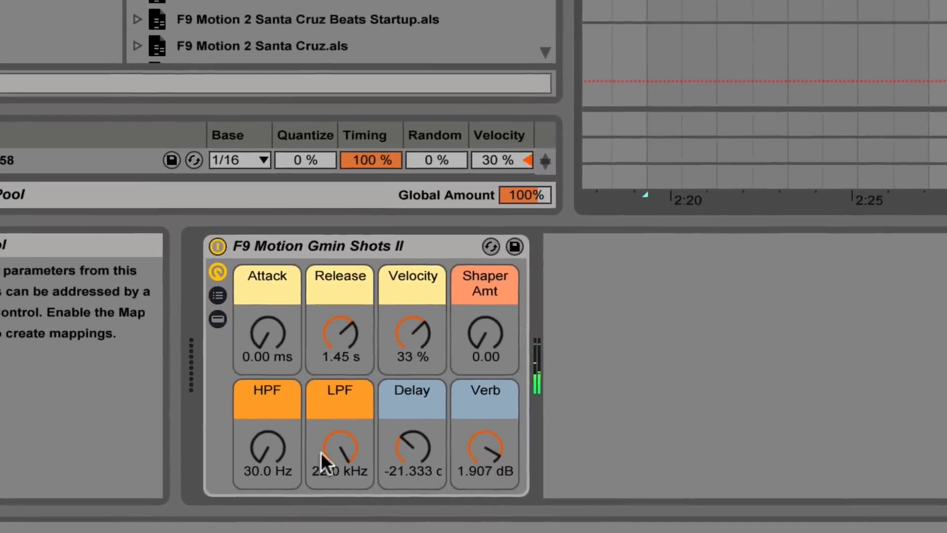
{"action": "left_click_drag", "start_coordinate": [302, 458], "coordinate": [302, 466]}
{"action": "mouse_move", "coordinate": [353, 447]}
{"action": "left_mouse_down"}
{"action": "mouse_move", "coordinate": [353, 514]}
{"action": "mouse_move", "coordinate": [348, 429]}
{"action": "left_mouse_up"}
{"action": "left_click_drag", "start_coordinate": [522, 451], "coordinate": [522, 485]}
{"action": "left_click_drag", "start_coordinate": [439, 446], "coordinate": [439, 408]}
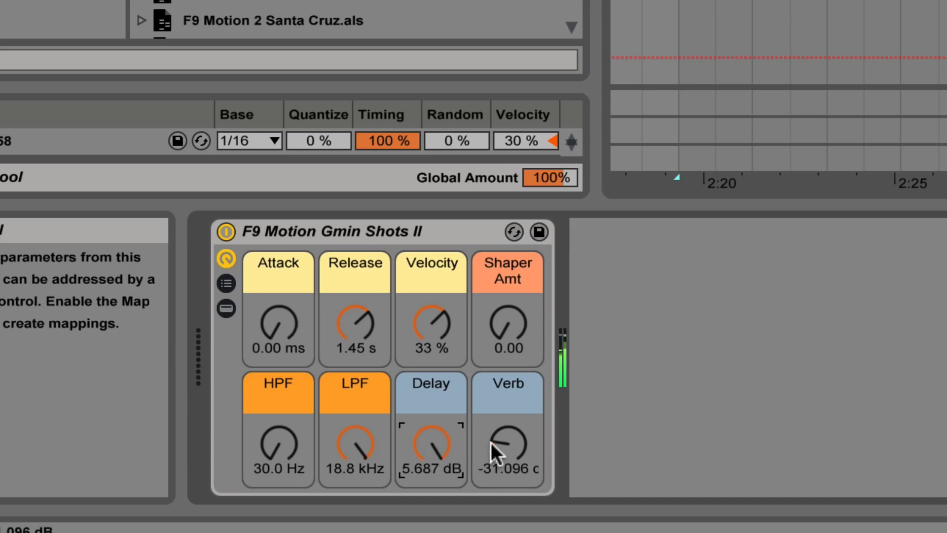
{"action": "left_click_drag", "start_coordinate": [421, 451], "coordinate": [421, 470]}
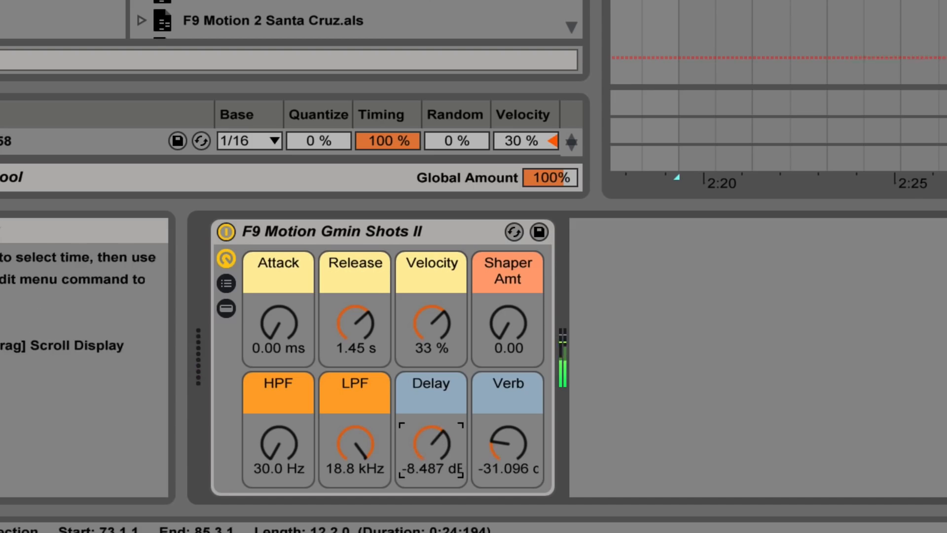
- Select the MkKS Ping track and arm it for recording
{"action": "scroll", "coordinate": [779, 42], "scroll_direction": "down", "scroll_amount": 5}
{"action": "scroll", "coordinate": [778, 42], "scroll_direction": "up", "scroll_amount": 5}
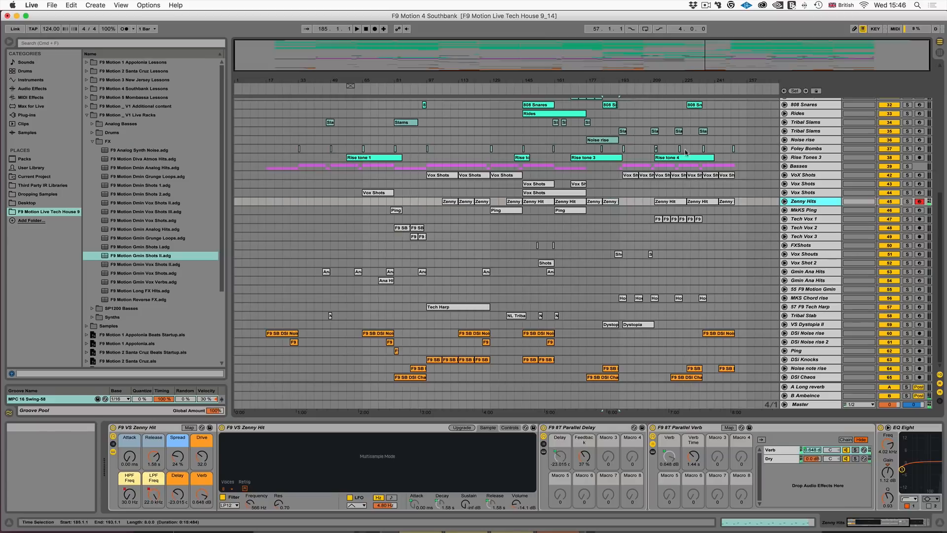
{"action": "left_click", "coordinate": [809, 210]}
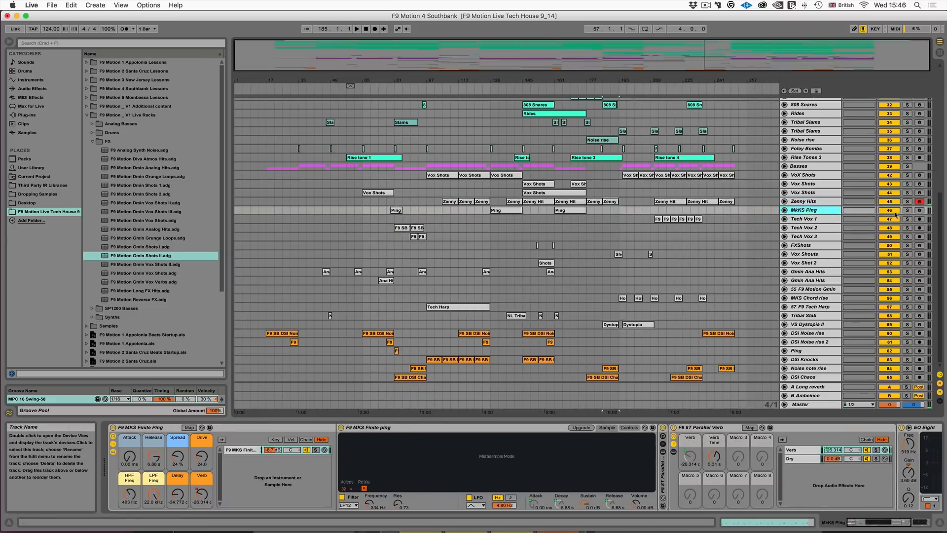
{"action": "left_click", "coordinate": [919, 210]}
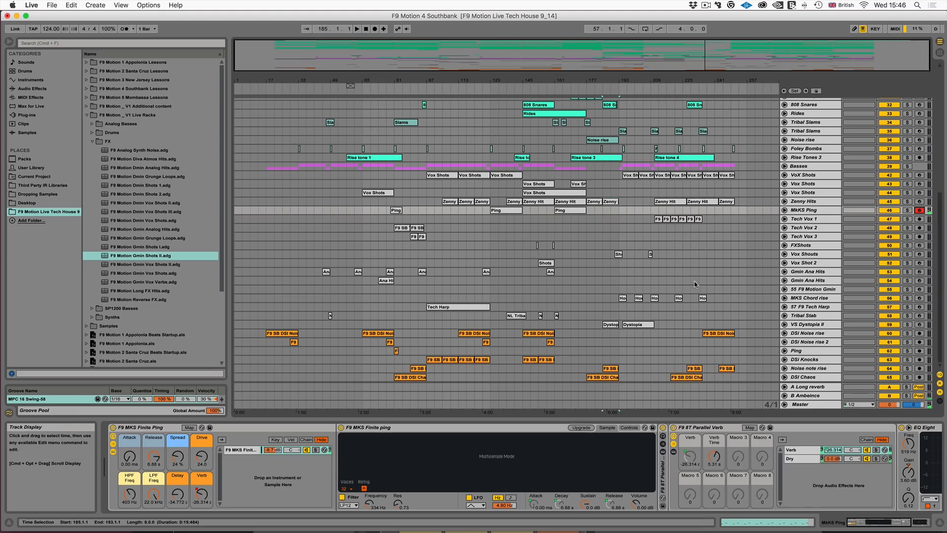
- Arm the MKS Chord rise, F9 Tech Harp and VS Dystopia II tracks one after another to bring up their racks
{"action": "left_click", "coordinate": [919, 298]}
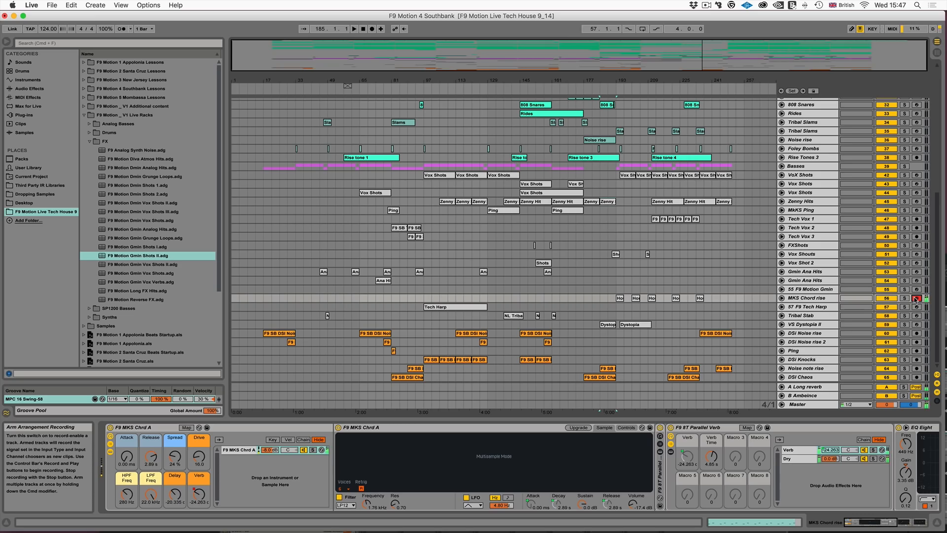
{"action": "left_click", "coordinate": [804, 306]}
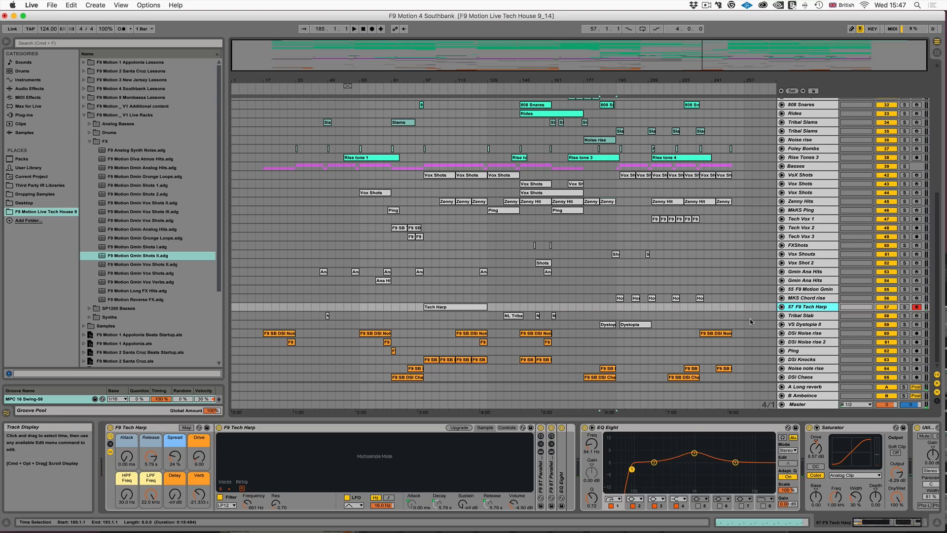
{"action": "left_click", "coordinate": [615, 324]}
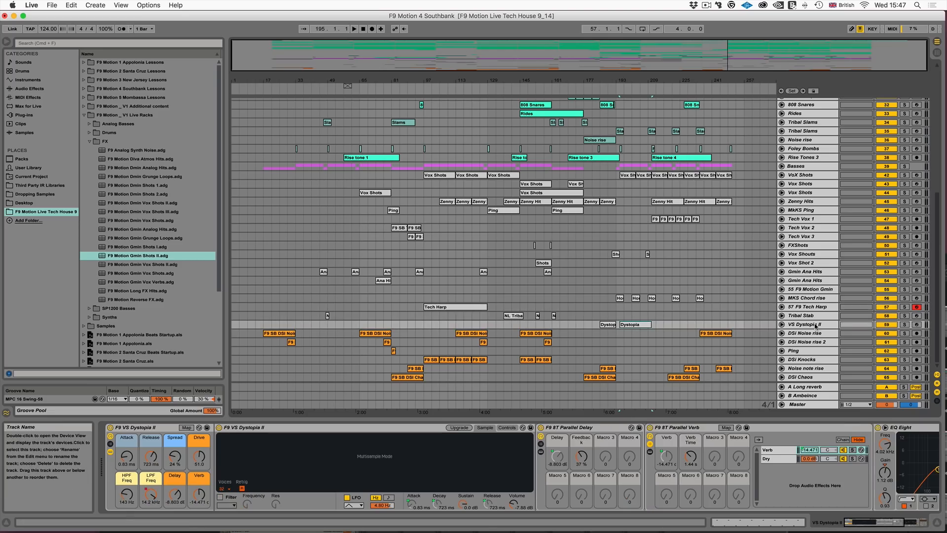
{"action": "left_click", "coordinate": [917, 324]}
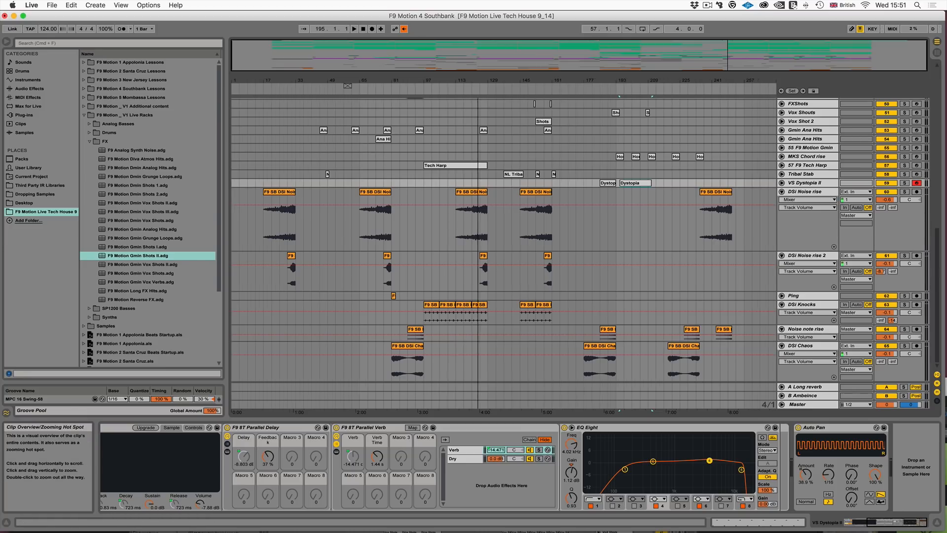
- Arm the DSI Noise rise track and select its noise rise clip starting at bar 145
{"action": "left_click_drag", "start_coordinate": [347, 86], "coordinate": [715, 234]}
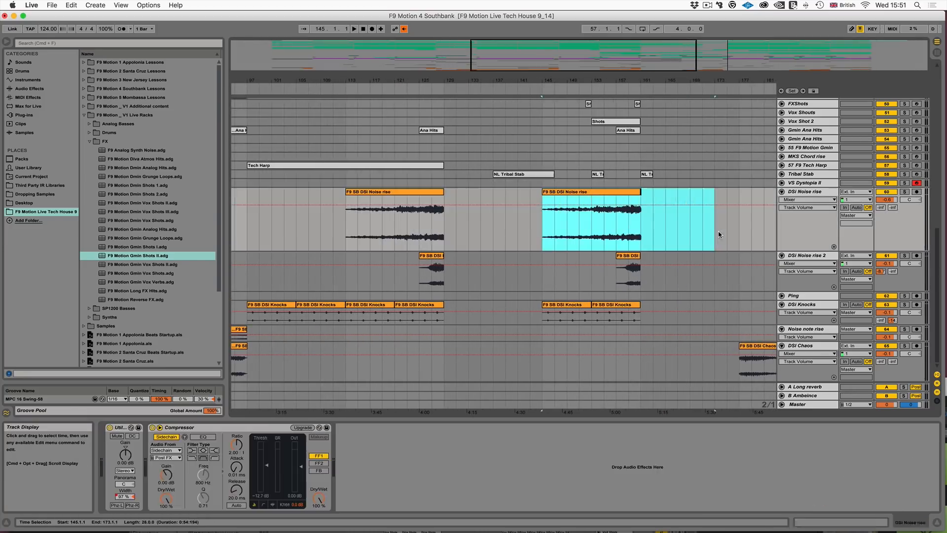
{"action": "left_click", "coordinate": [918, 191]}
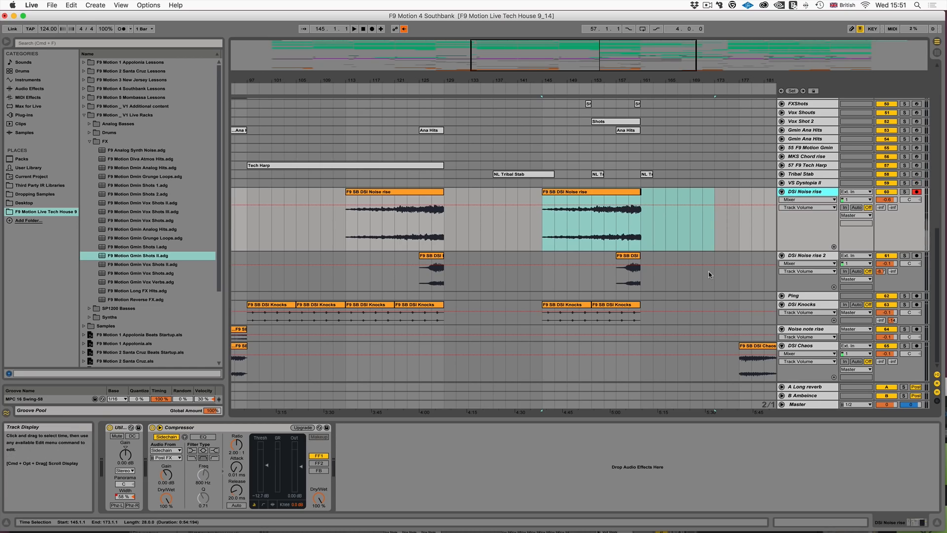
{"action": "scroll", "coordinate": [709, 275], "scroll_direction": "right", "scroll_amount": 5}
{"action": "scroll", "coordinate": [706, 271], "scroll_direction": "right", "scroll_amount": 2}
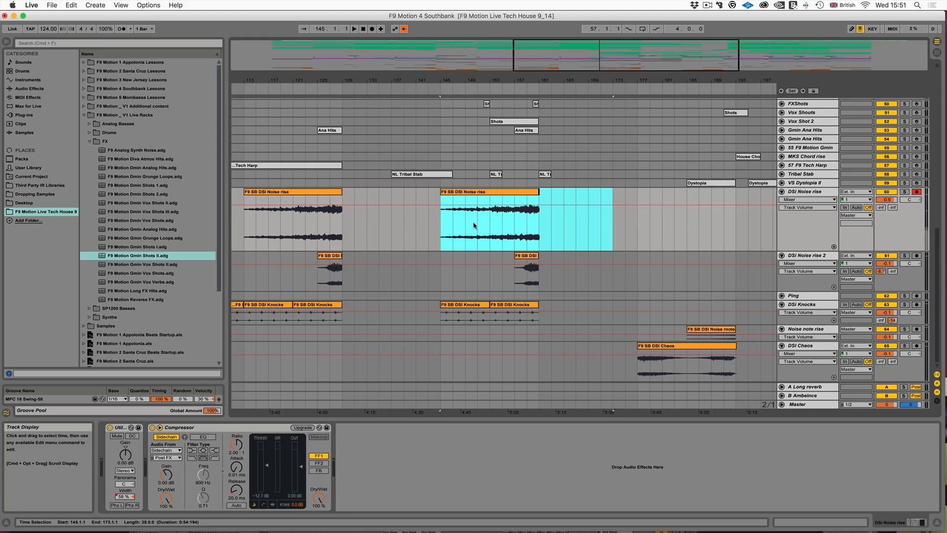
{"action": "left_click", "coordinate": [467, 192]}
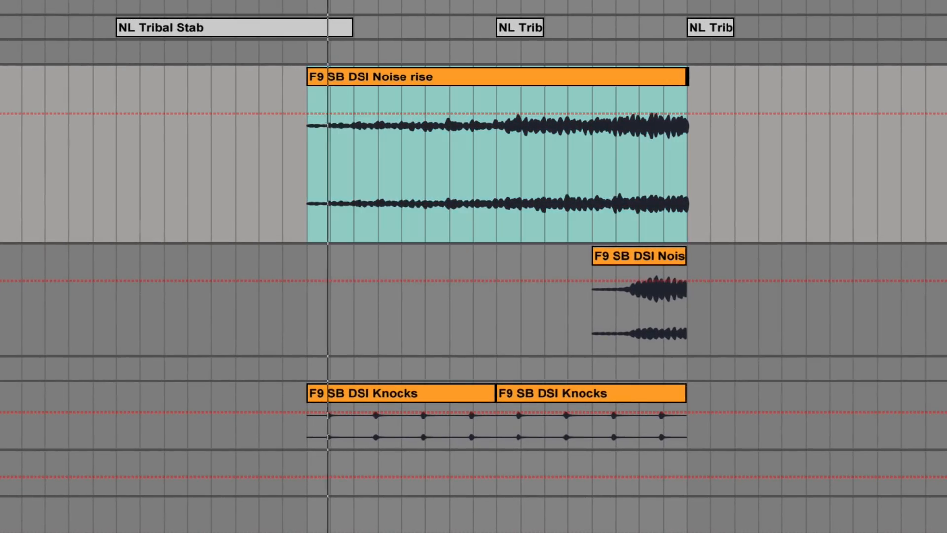
- Place the insert mark at bar 157 on the DSI Noise rise track and clear the solo on the DSI tracks
{"action": "left_click", "coordinate": [588, 152]}
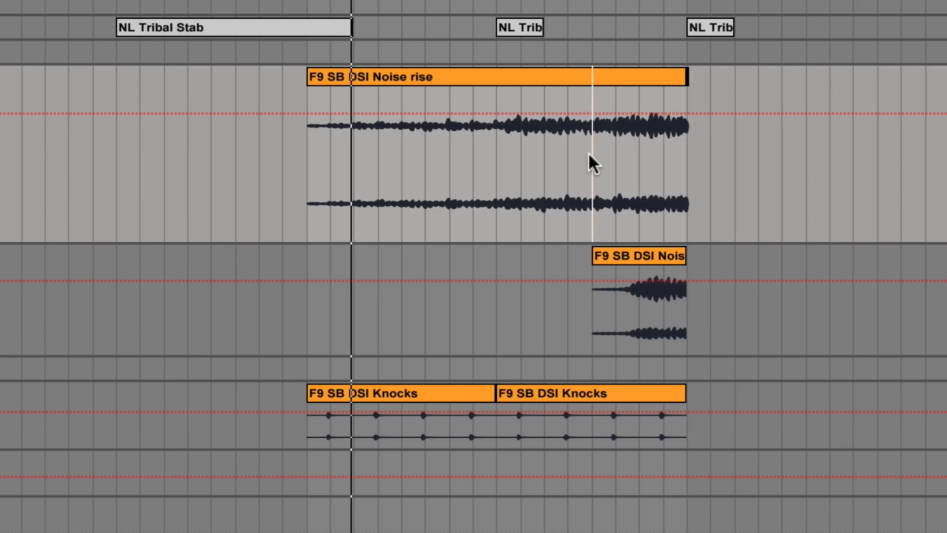
{"action": "left_click_drag", "start_coordinate": [665, 1], "coordinate": [663, 54]}
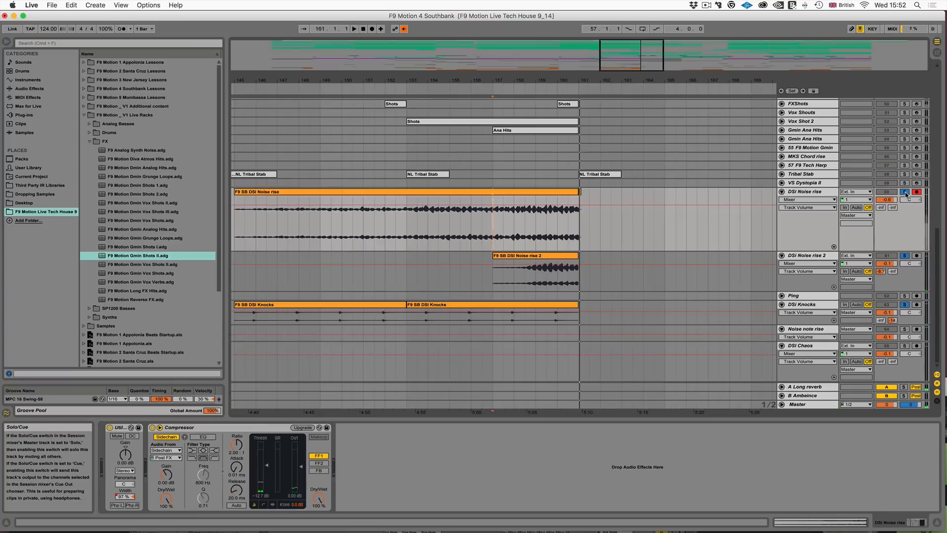
{"action": "left_click", "coordinate": [906, 192]}
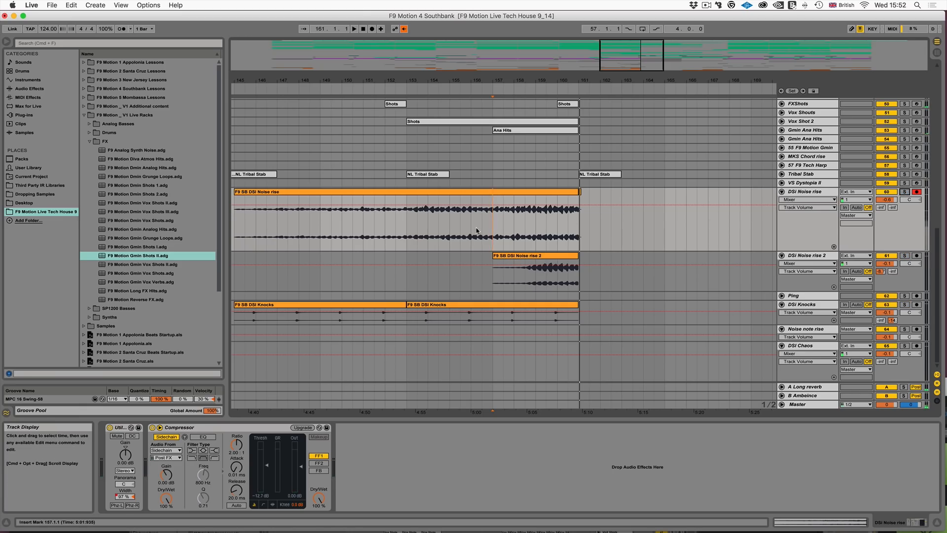
- Play the layered DSI noise rises within the full mix from bar 157 until just past bar 161
{"action": "key", "text": "space"}
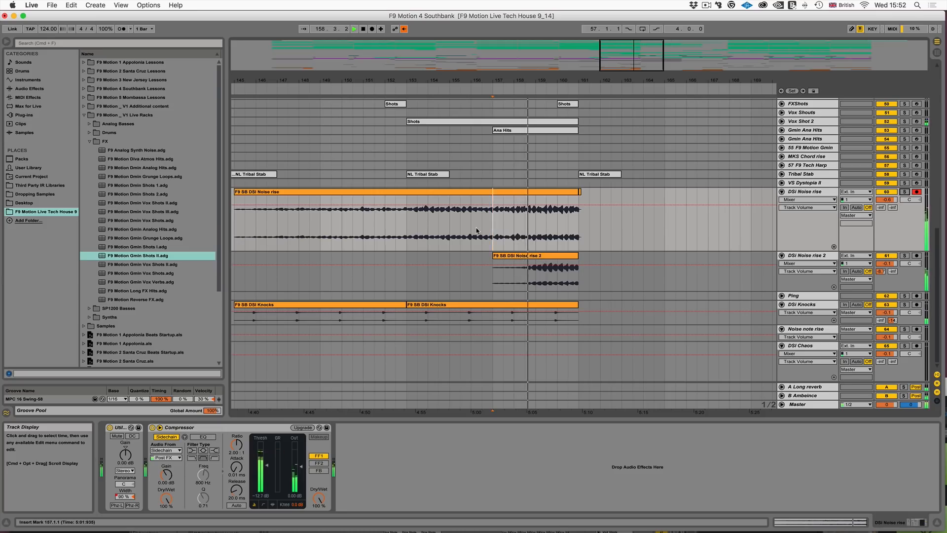
{"action": "scroll", "coordinate": [513, 237], "scroll_direction": "right", "scroll_amount": 5}
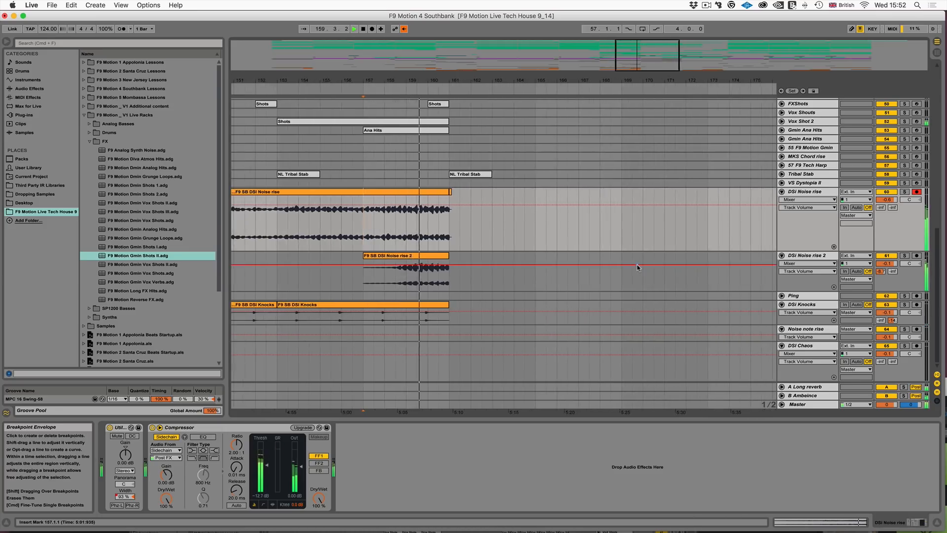
{"action": "scroll", "coordinate": [638, 267], "scroll_direction": "right", "scroll_amount": 5}
{"action": "scroll", "coordinate": [638, 267], "scroll_direction": "left", "scroll_amount": 2}
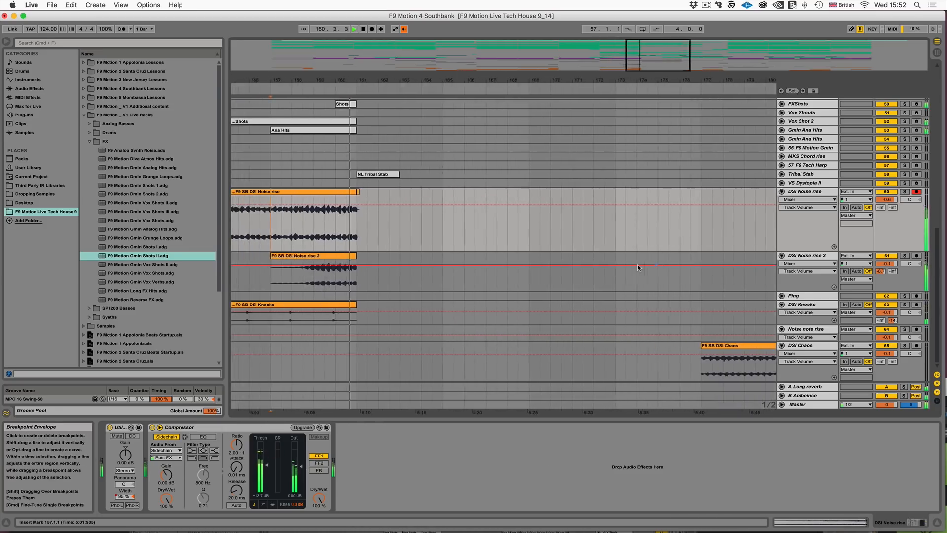
{"action": "scroll", "coordinate": [638, 267], "scroll_direction": "left", "scroll_amount": 2}
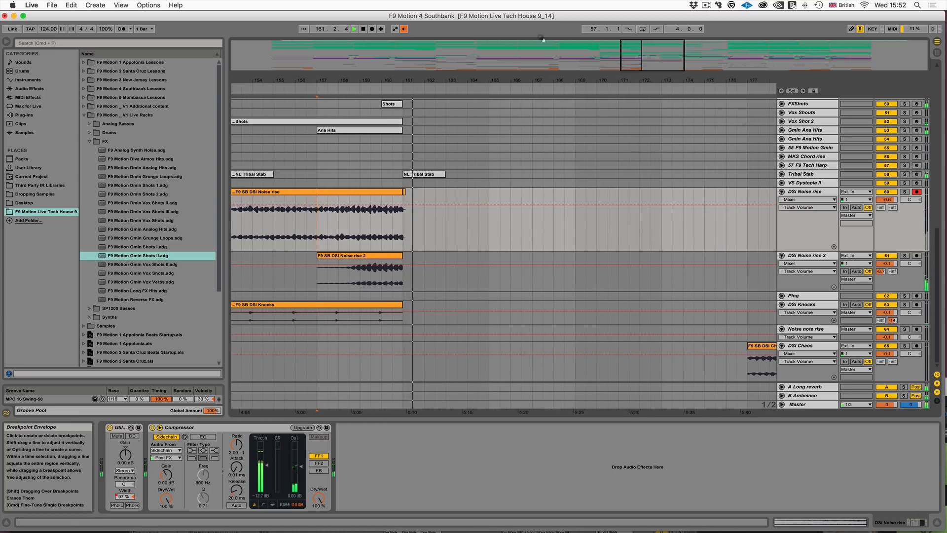
{"action": "key", "text": "space"}
- Show the whole arrangement and fold all the expanded tracks
{"action": "double_click", "coordinate": [646, 63]}
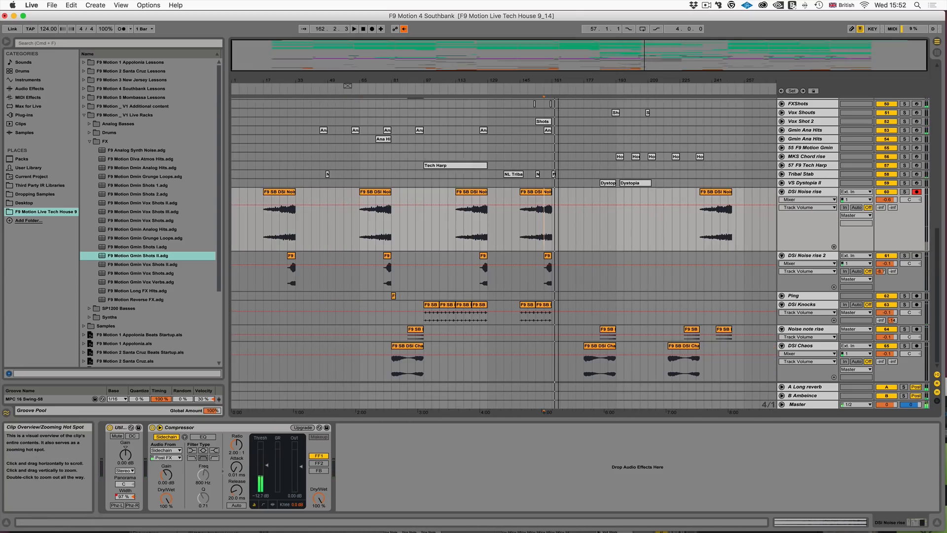
{"action": "left_click", "coordinate": [781, 192], "text": "alt"}
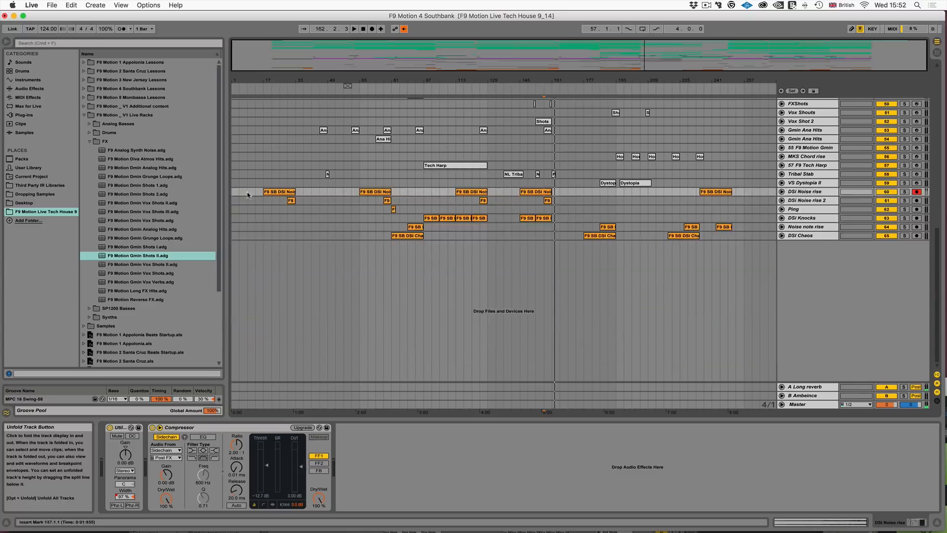
{"action": "left_click", "coordinate": [278, 291]}
{"action": "scroll", "coordinate": [302, 289], "scroll_direction": "up", "scroll_amount": 4}
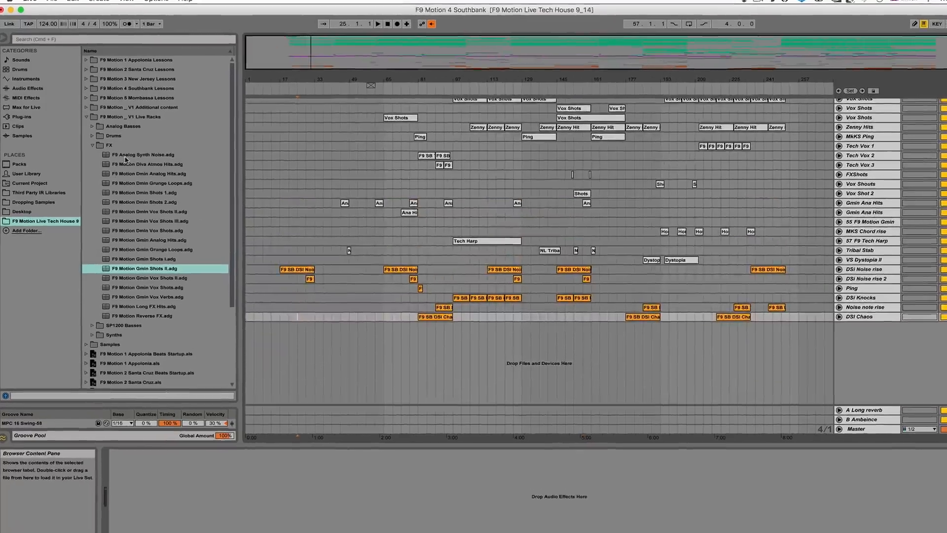
- Examine the synth rack presets in the Synths folder of the F9 Motion V1 Live Racks
{"action": "left_click", "coordinate": [95, 149]}
{"action": "left_click", "coordinate": [95, 167]}
{"action": "left_click", "coordinate": [130, 178]}
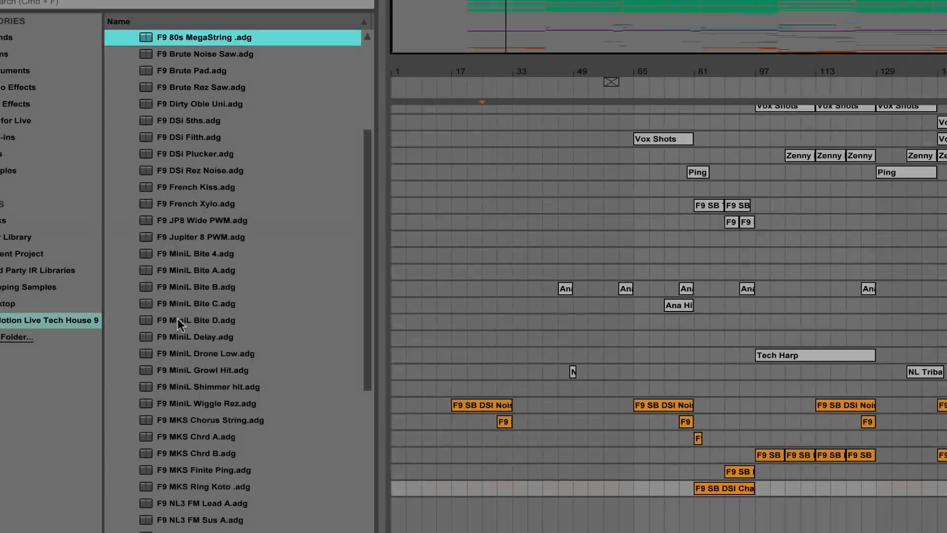
{"action": "scroll", "coordinate": [177, 318], "scroll_direction": "down", "scroll_amount": 5}
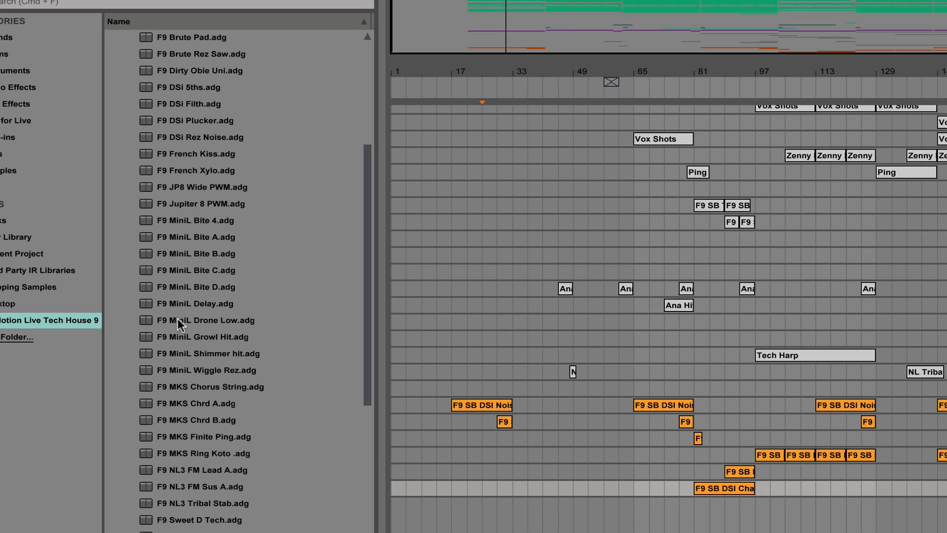
{"action": "scroll", "coordinate": [177, 324], "scroll_direction": "down", "scroll_amount": 6}
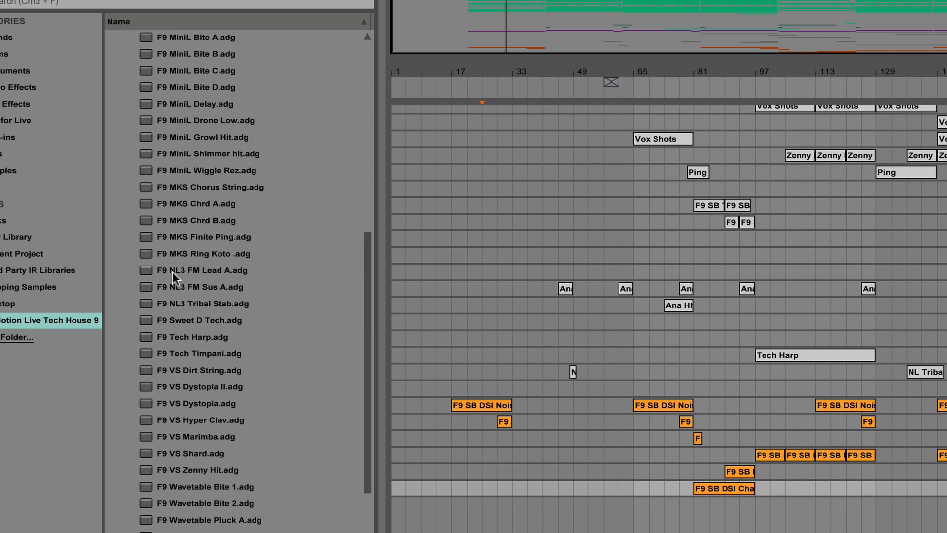
{"action": "scroll", "coordinate": [883, 338], "scroll_direction": "up", "scroll_amount": 6}
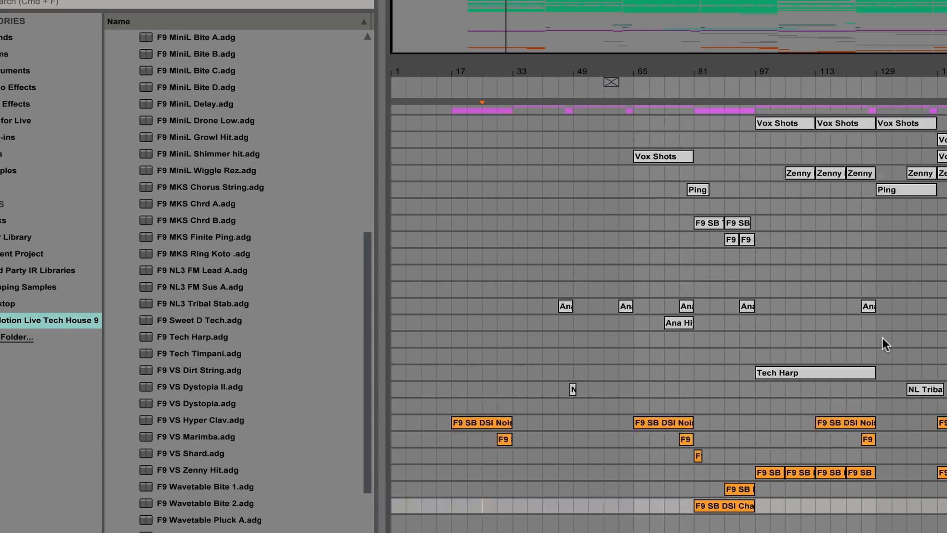
{"action": "scroll", "coordinate": [259, 297], "scroll_direction": "up", "scroll_amount": 3}
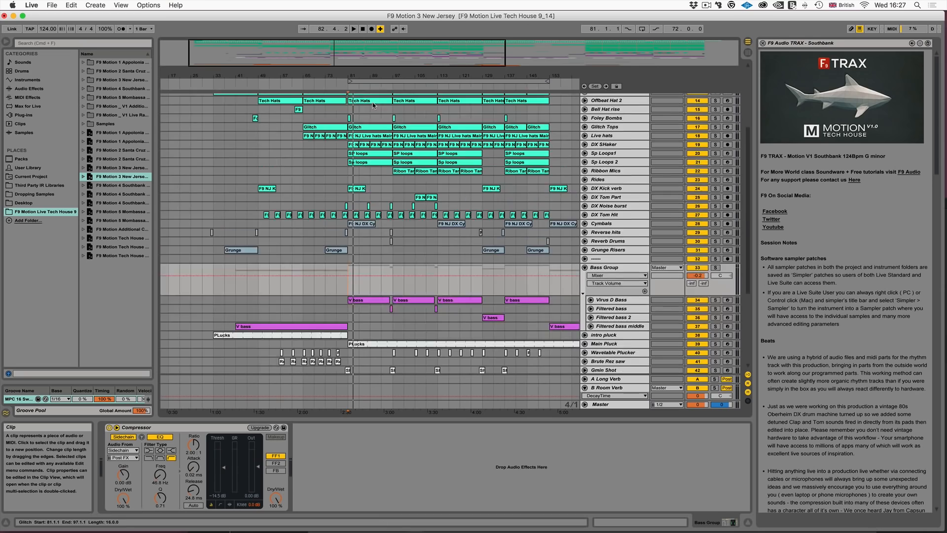
{"action": "scroll", "coordinate": [392, 163], "scroll_direction": "down", "scroll_amount": 8}
{"action": "scroll", "coordinate": [393, 165], "scroll_direction": "down", "scroll_amount": 6}
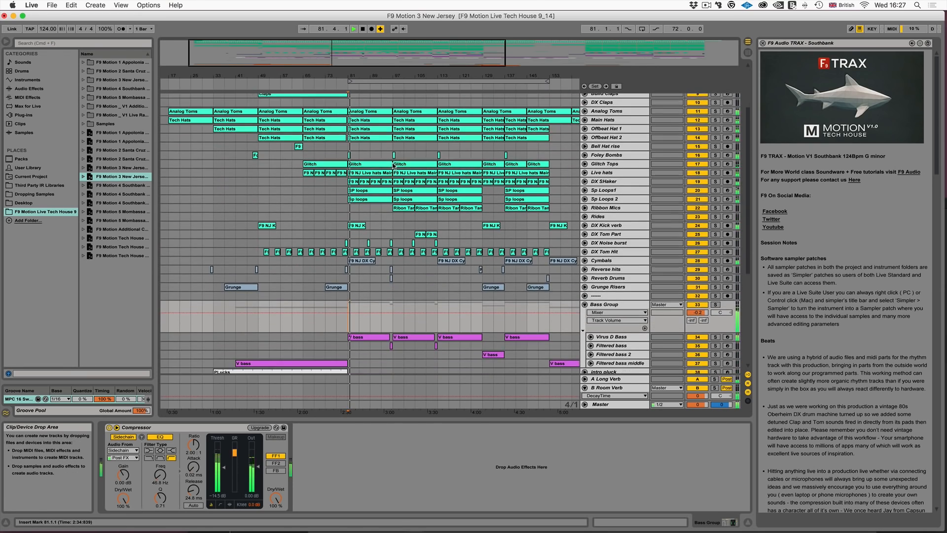
- In the F9 Motion 3 New Jersey set, unfold the Main Pluck track, make its lane taller and stop playback
{"action": "scroll", "coordinate": [393, 163], "scroll_direction": "down", "scroll_amount": 8}
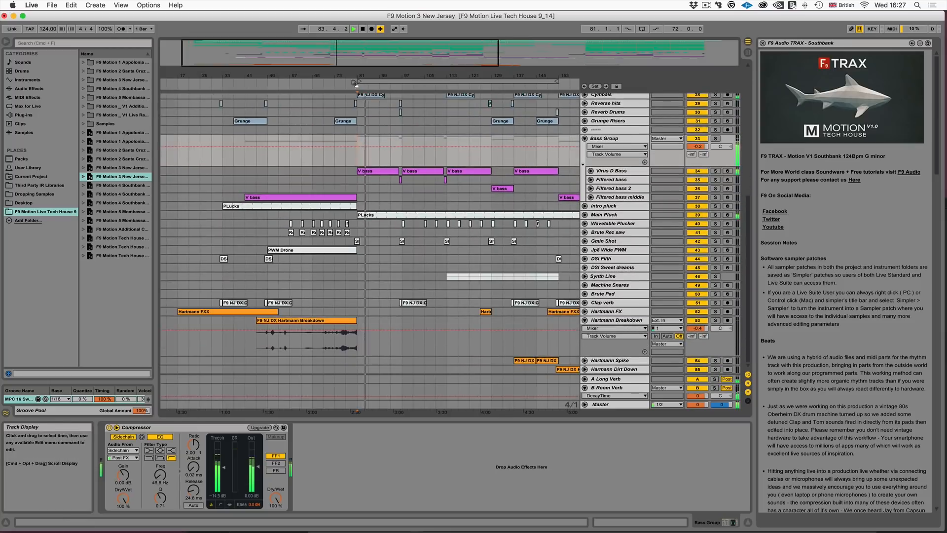
{"action": "left_click_drag", "start_coordinate": [338, 57], "coordinate": [337, 92]}
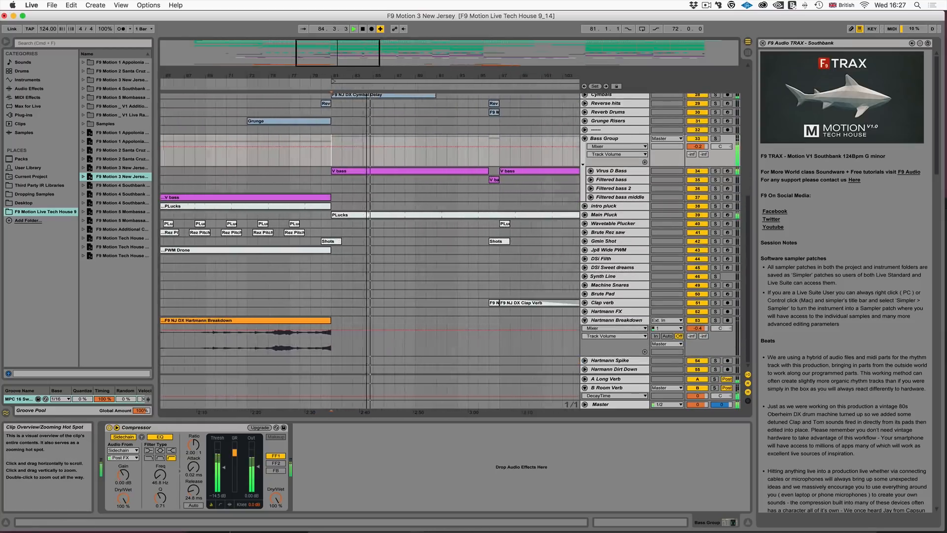
{"action": "left_click", "coordinate": [585, 215]}
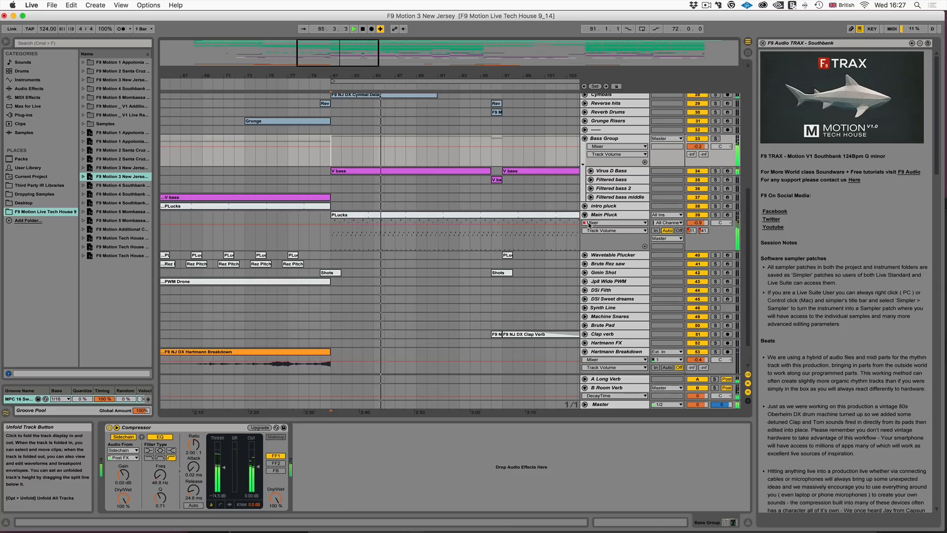
{"action": "left_click", "coordinate": [604, 253]}
{"action": "left_click_drag", "start_coordinate": [603, 250], "coordinate": [604, 281]}
{"action": "left_click_drag", "start_coordinate": [338, 51], "coordinate": [343, 63]}
{"action": "key", "text": "space"}
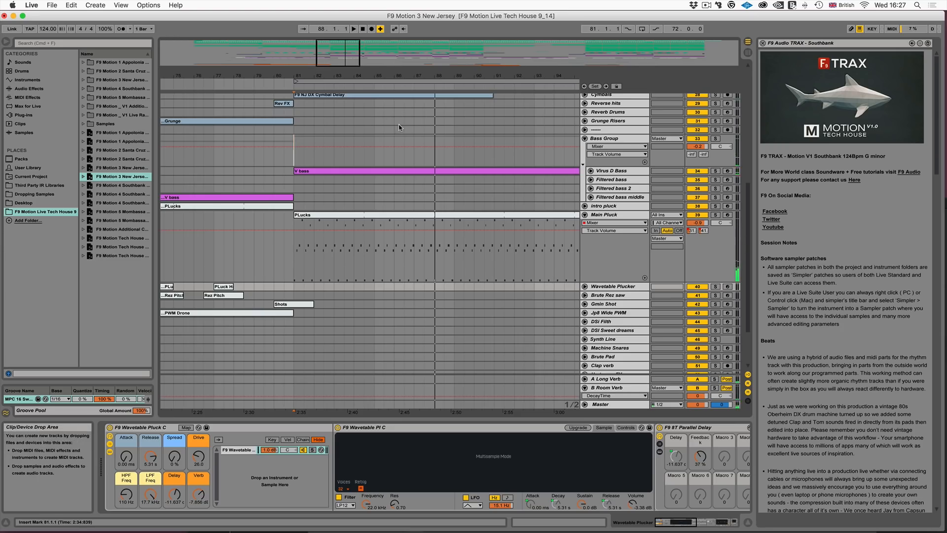
- Open the PLucks clip at bar 81 on the Main Pluck track and turn off its loop
{"action": "left_click", "coordinate": [325, 214]}
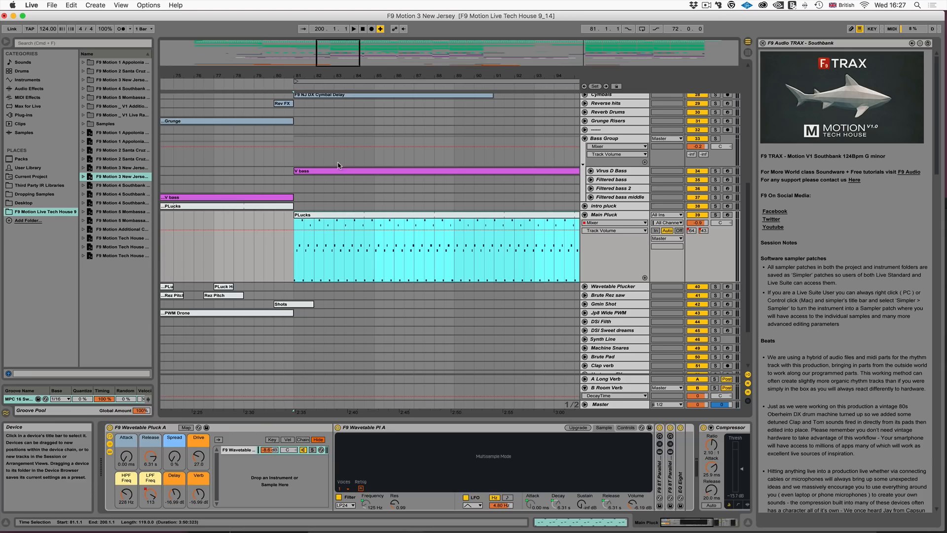
{"action": "double_click", "coordinate": [320, 215]}
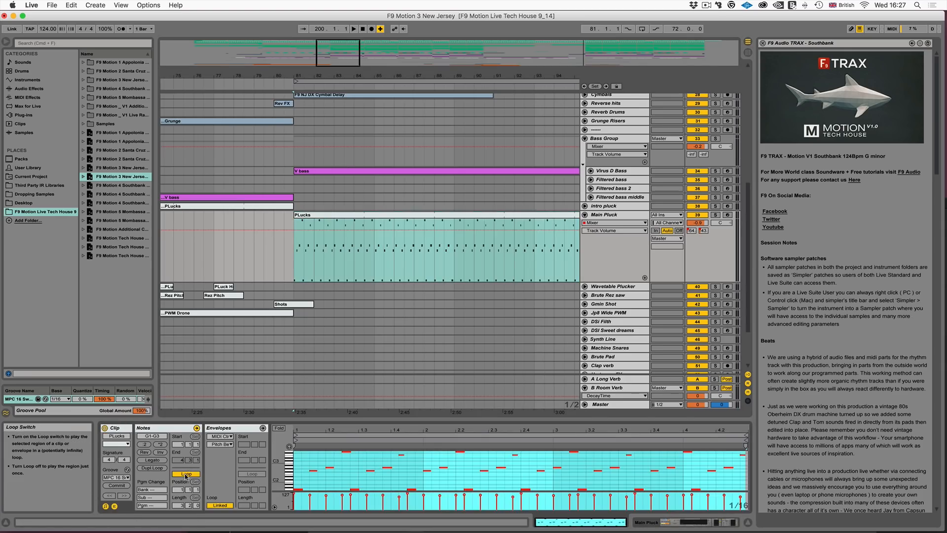
{"action": "left_click", "coordinate": [186, 474]}
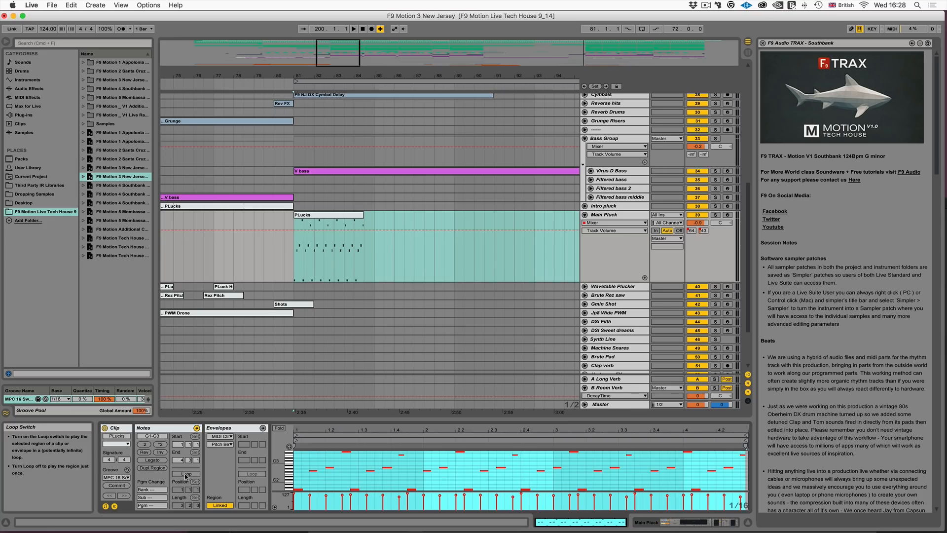
- Solo the Main Pluck track and play its unlooped PLucks clip from bar 81
{"action": "left_click", "coordinate": [715, 215]}
{"action": "key", "text": "space"}
{"action": "left_click_drag", "start_coordinate": [332, 49], "coordinate": [332, 56]}
{"action": "key", "text": "space"}
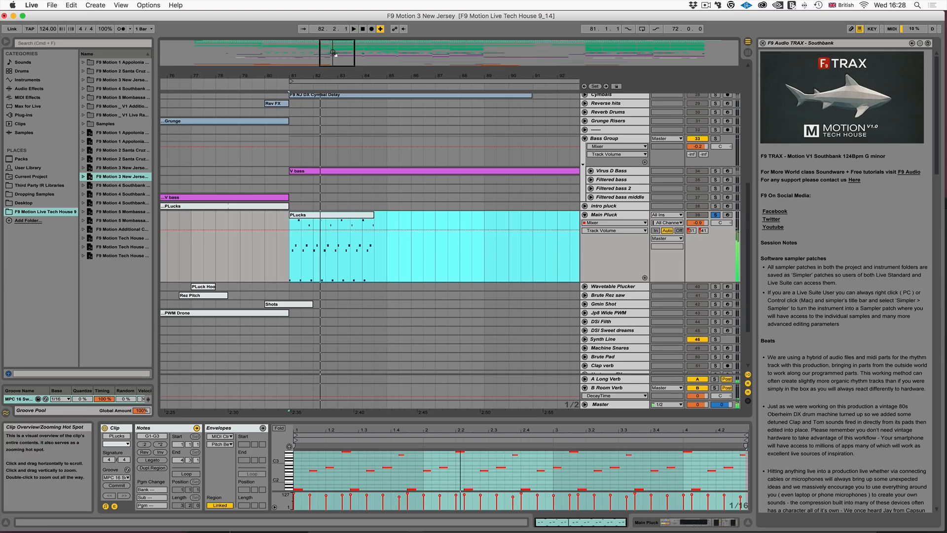
- Extend the looped PLucks clip to the end of the V bass clip and show its F9 Wavetable Pl A Fe Decay automation
{"action": "left_click", "coordinate": [317, 216]}
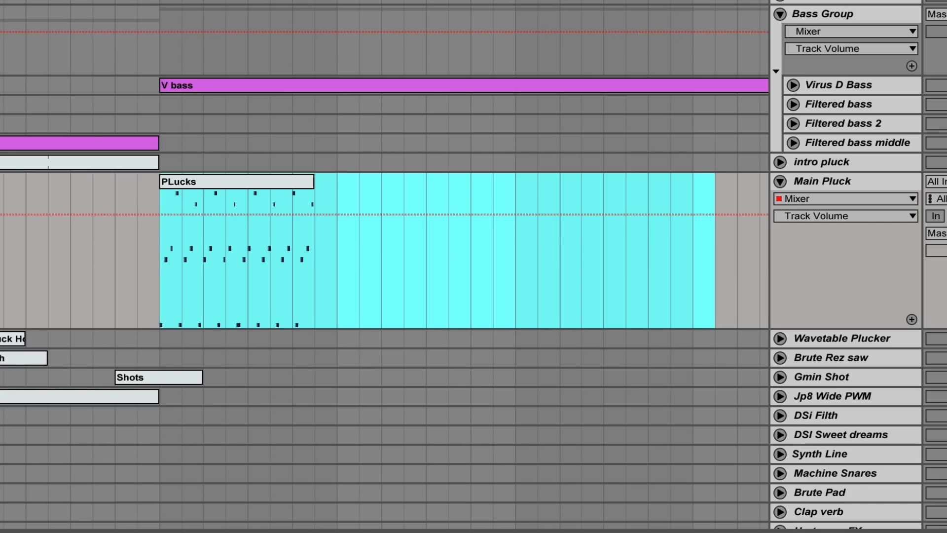
{"action": "left_click_drag", "start_coordinate": [313, 181], "coordinate": [815, 163]}
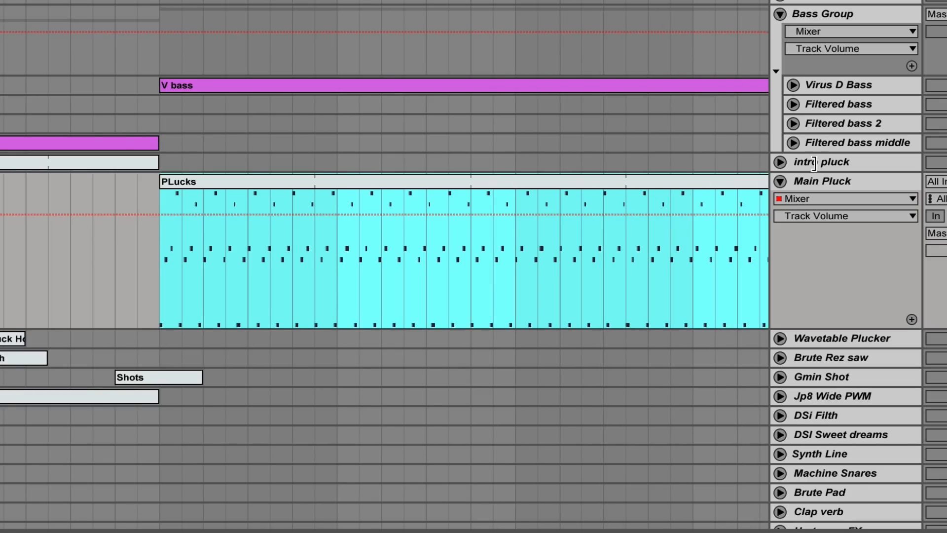
{"action": "scroll", "coordinate": [197, 190], "scroll_direction": "right", "scroll_amount": 3}
{"action": "scroll", "coordinate": [196, 189], "scroll_direction": "right", "scroll_amount": 2}
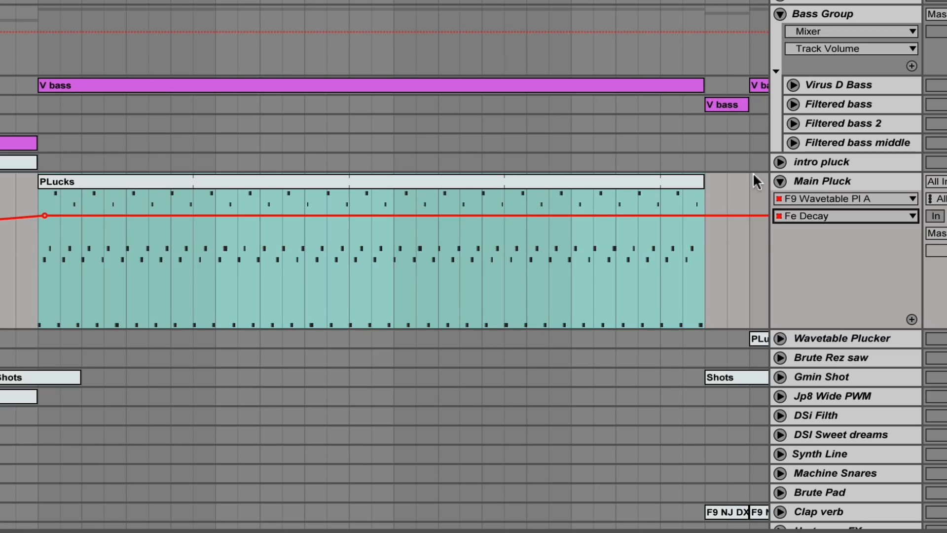
- Show the F9 Wavetable Pluck A LPF Freq automation on the Main Pluck track
{"action": "left_click", "coordinate": [813, 196]}
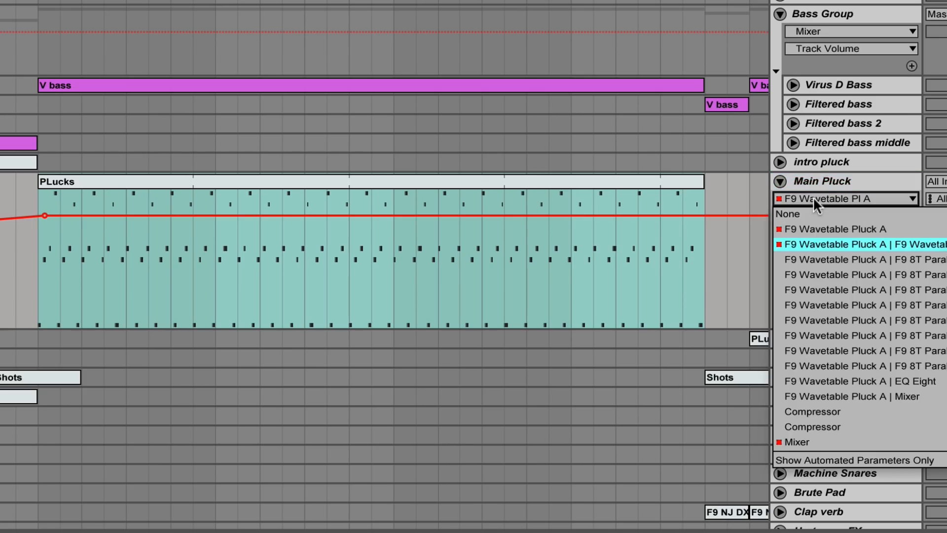
{"action": "left_click", "coordinate": [810, 229]}
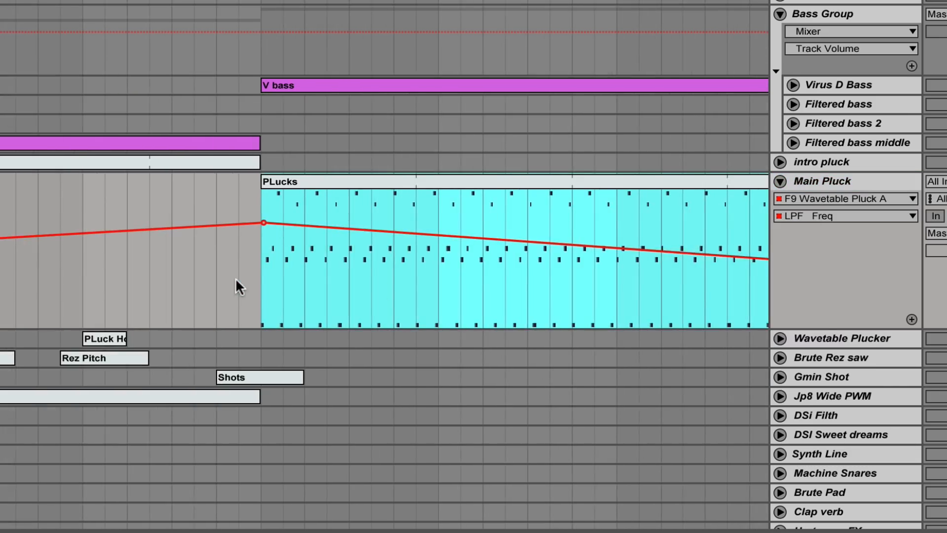
{"action": "scroll", "coordinate": [236, 278], "scroll_direction": "right", "scroll_amount": 7}
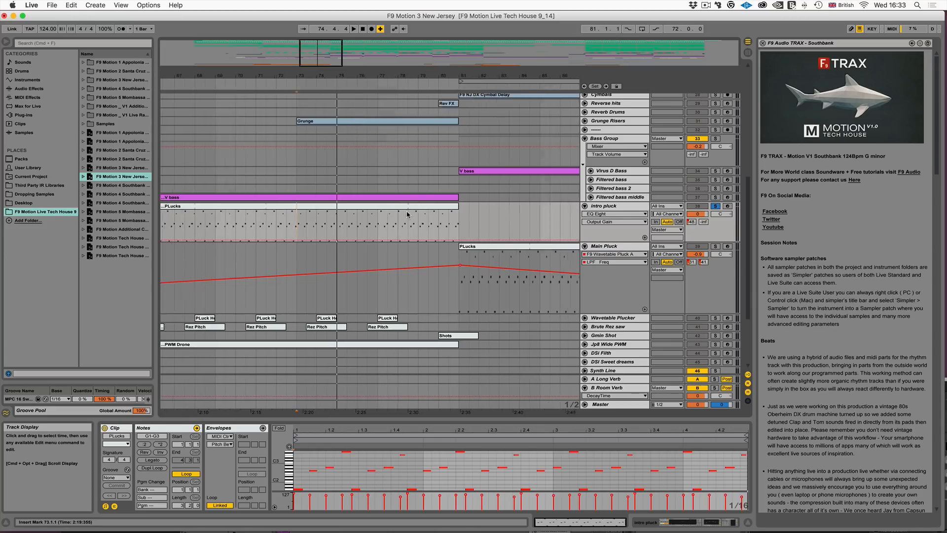
- Select the PLucks clip on the Intro pluck track and show the Main Pluck track's F9 Wavetable Pluck A rack
{"action": "left_click", "coordinate": [407, 215]}
{"action": "scroll", "coordinate": [408, 215], "scroll_direction": "left", "scroll_amount": 10}
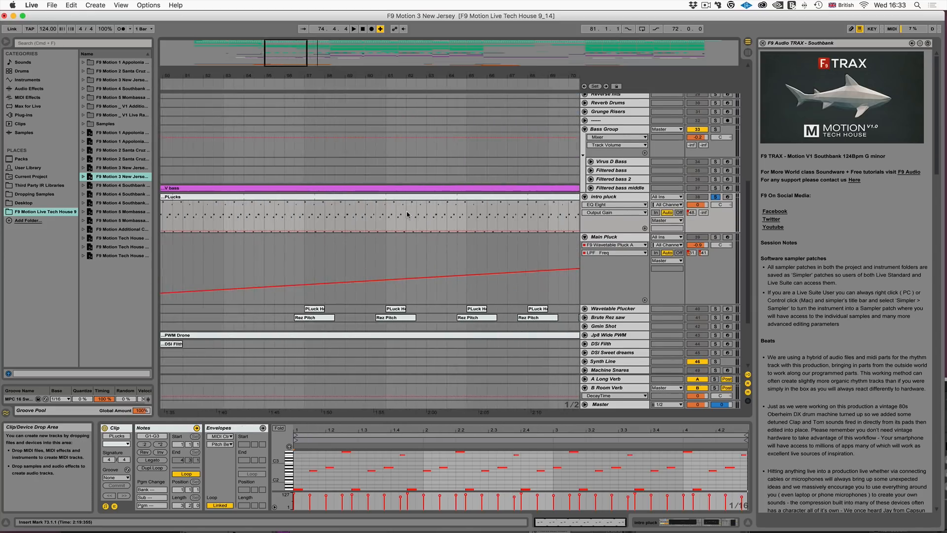
{"action": "scroll", "coordinate": [408, 214], "scroll_direction": "left", "scroll_amount": 10}
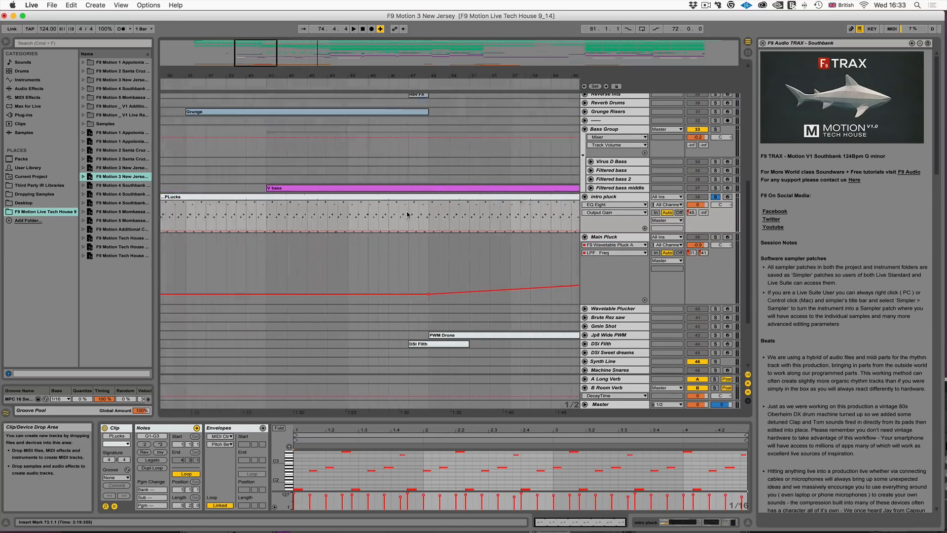
{"action": "left_click", "coordinate": [407, 214]}
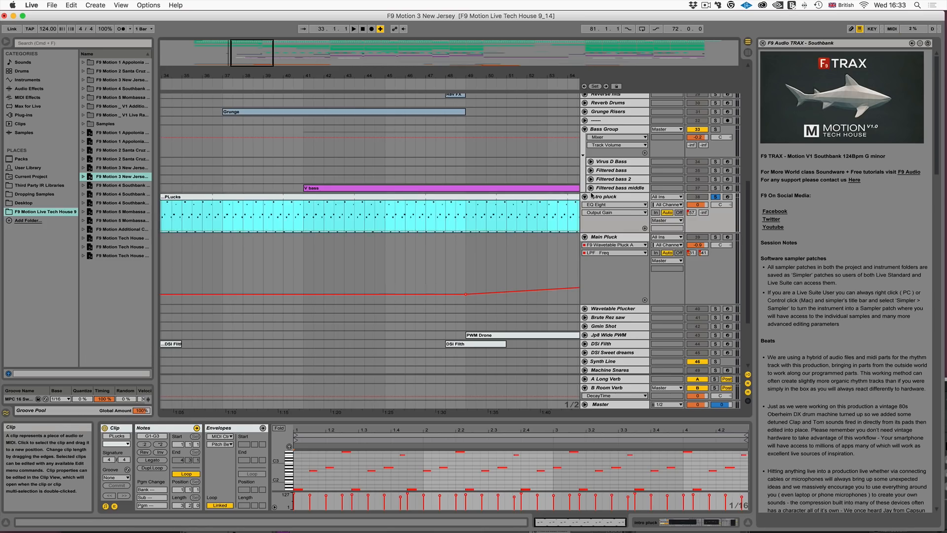
{"action": "double_click", "coordinate": [601, 197]}
{"action": "left_click", "coordinate": [600, 237]}
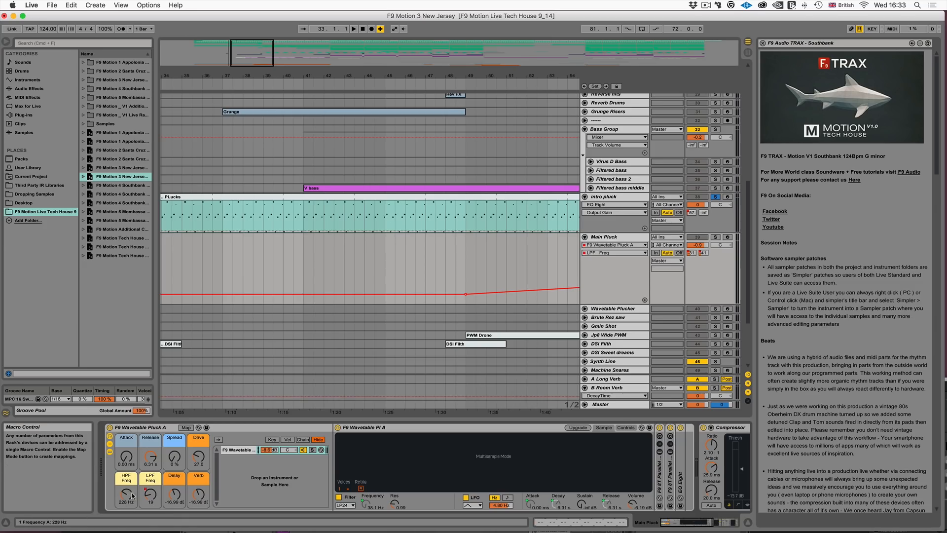
- Turn off the solo on the Intro pluck track and select its PLucks clip
{"action": "scroll", "coordinate": [521, 255], "scroll_direction": "right", "scroll_amount": 5}
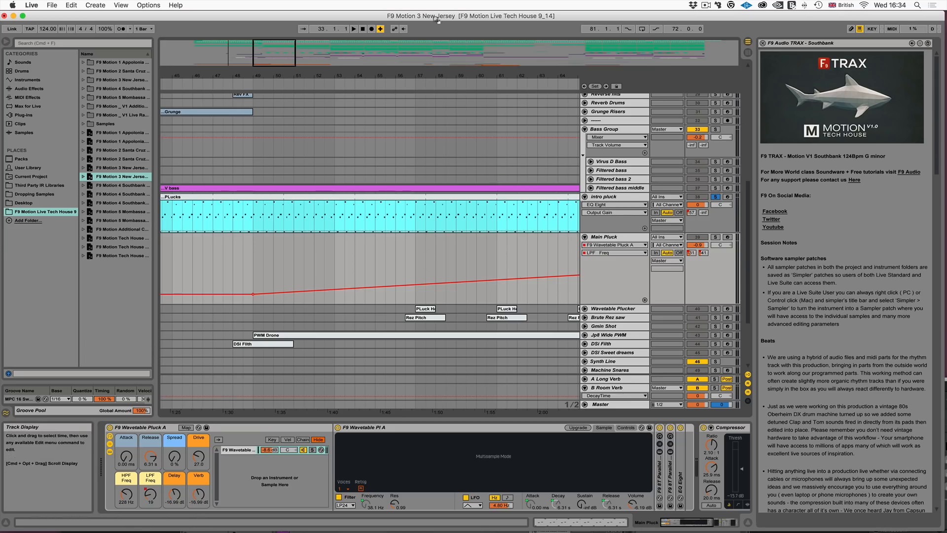
{"action": "left_click_drag", "start_coordinate": [431, 76], "coordinate": [431, 41]}
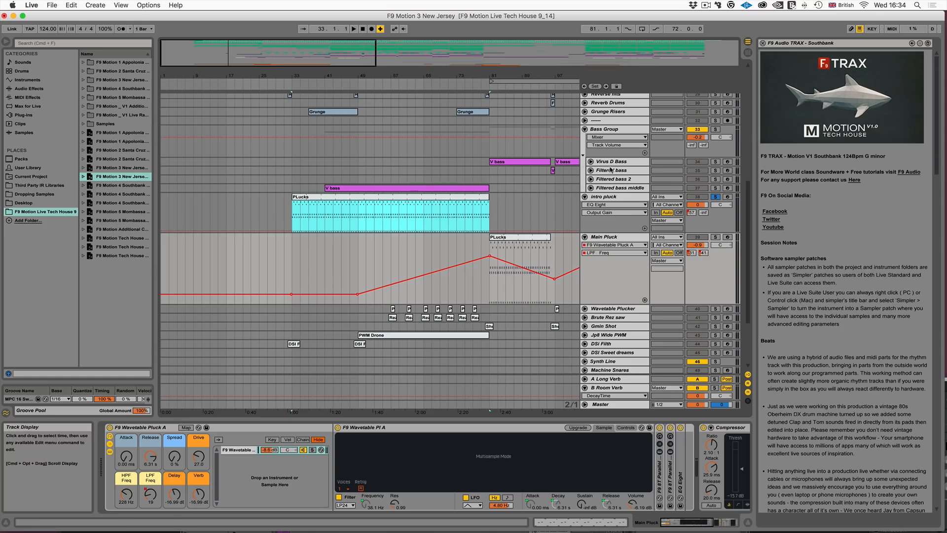
{"action": "left_click", "coordinate": [715, 196]}
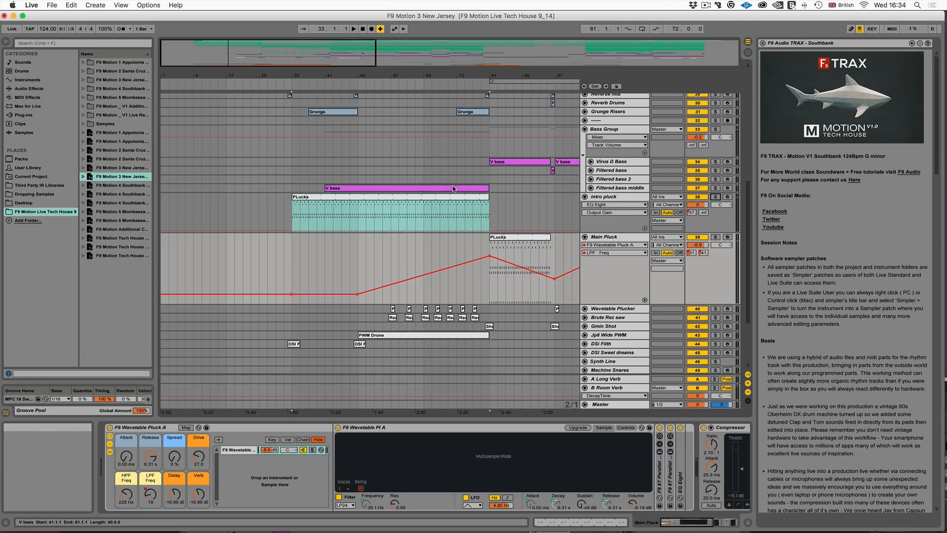
{"action": "left_click", "coordinate": [450, 202]}
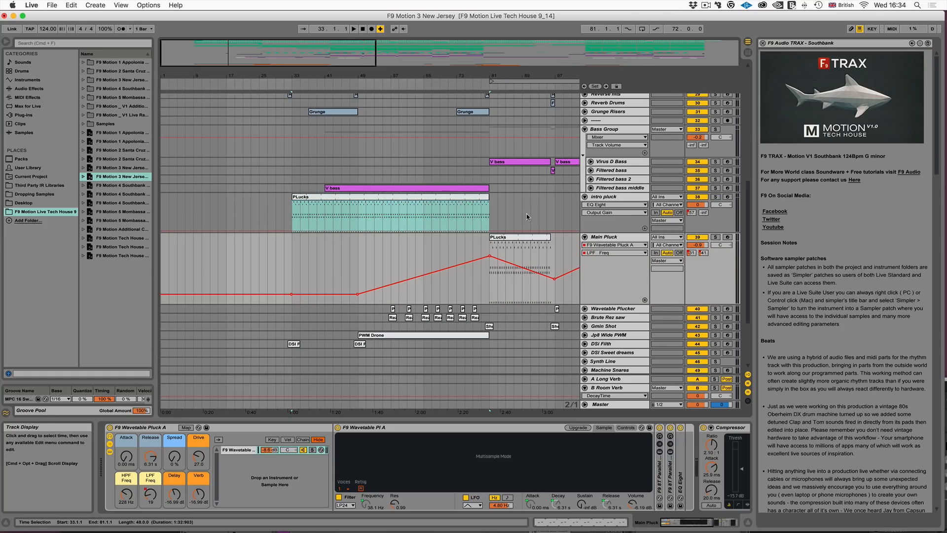
- Extend the PLucks clip at bar 81 on the Main Pluck track to about bar 128
{"action": "scroll", "coordinate": [526, 214], "scroll_direction": "right", "scroll_amount": 5}
{"action": "scroll", "coordinate": [496, 214], "scroll_direction": "right", "scroll_amount": 9}
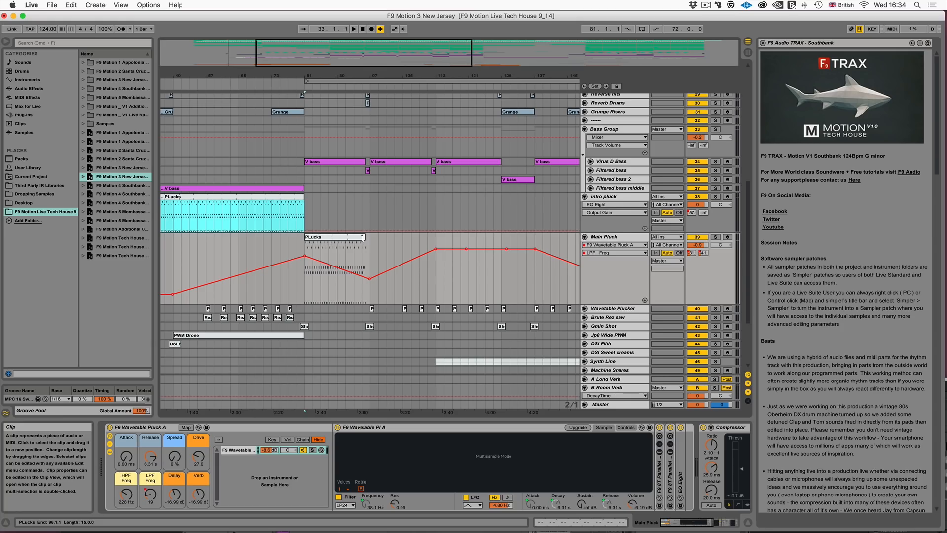
{"action": "left_click_drag", "start_coordinate": [363, 238], "coordinate": [498, 238]}
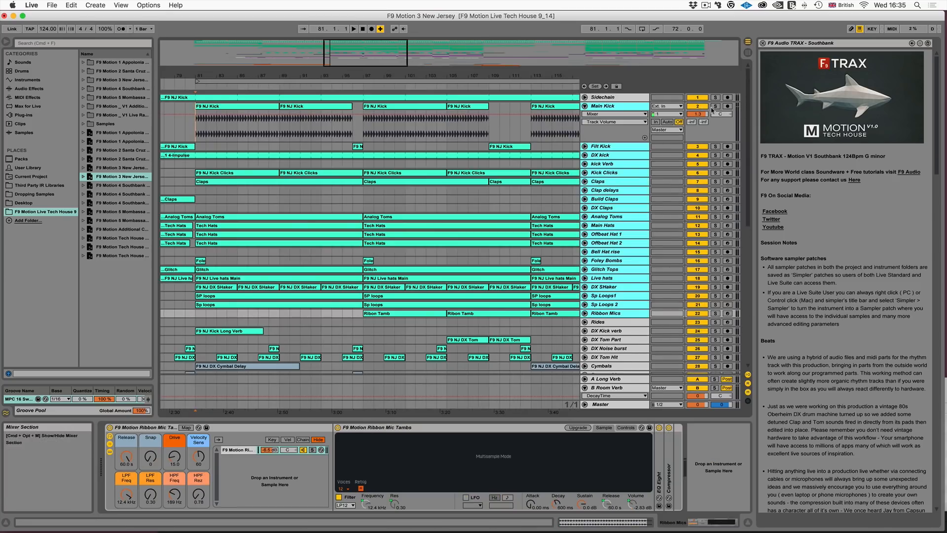
- Solo the drum tracks from Main Kick to Ribbon Mics and play them from bar 81
{"action": "left_click", "coordinate": [715, 106]}
{"action": "key", "text": "space"}
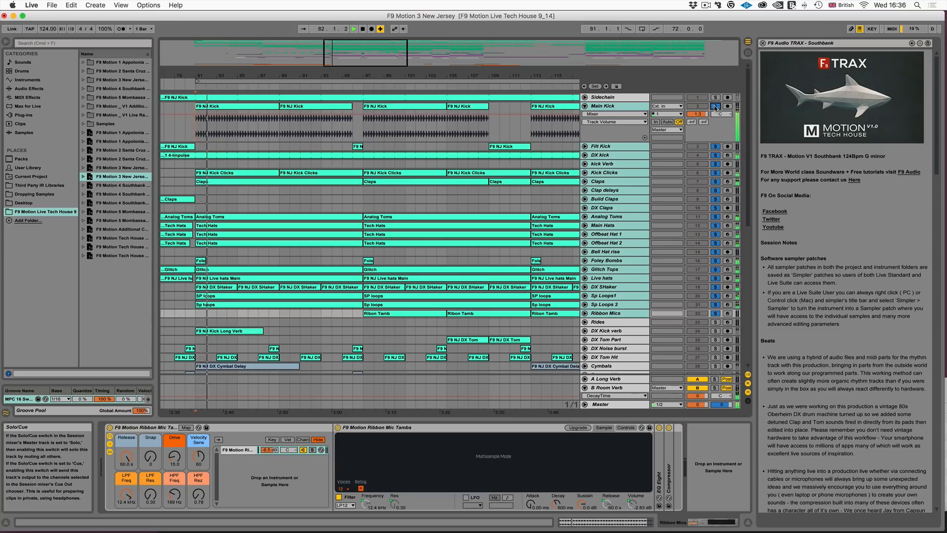
{"action": "left_click", "coordinate": [510, 202]}
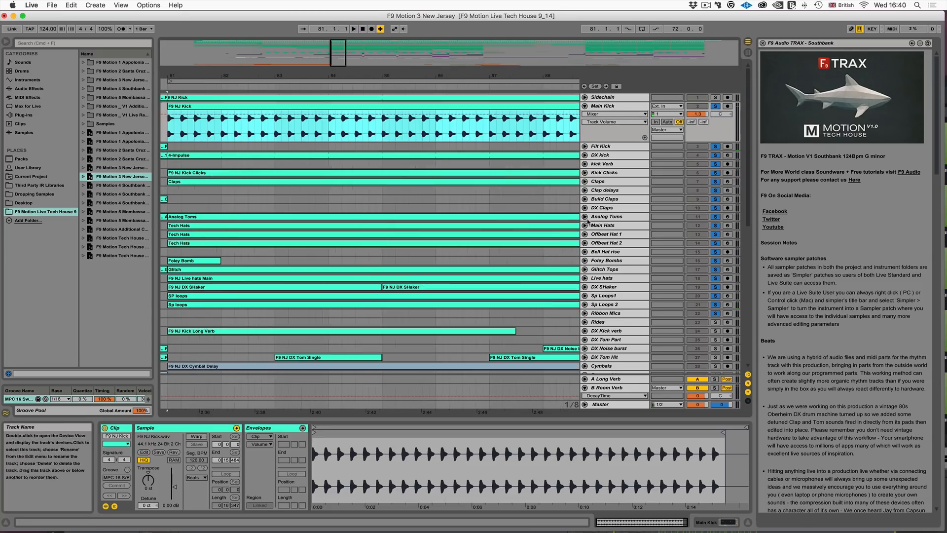
- Unfold the Analog Toms track to show its notes and select the Main Kick clip at bar 81 for comparison
{"action": "left_click", "coordinate": [584, 217]}
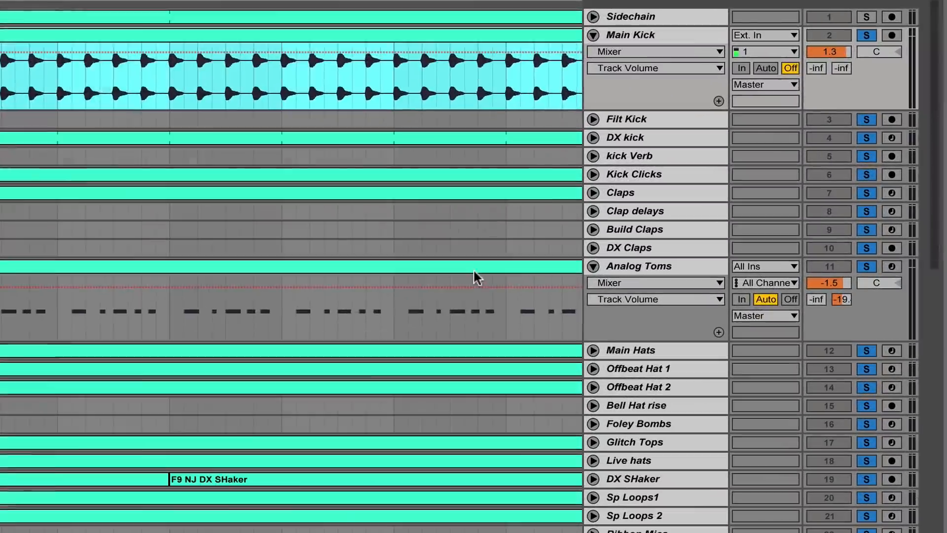
{"action": "left_click", "coordinate": [476, 276]}
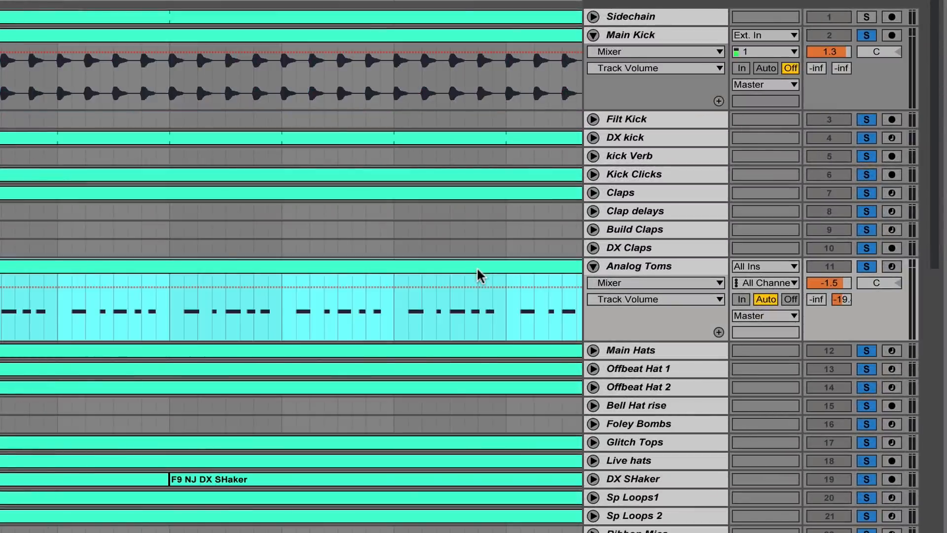
{"action": "left_click", "coordinate": [197, 35]}
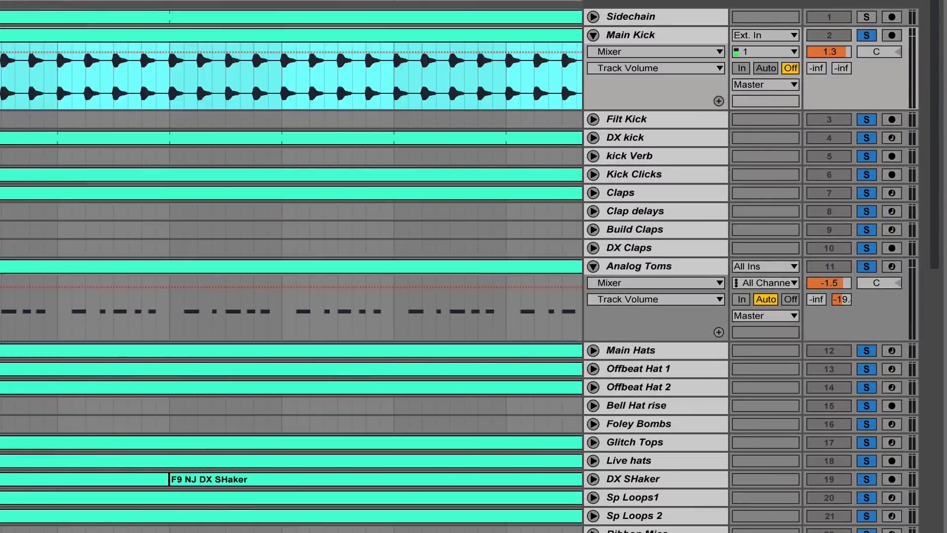
- Solo only the Main Kick track and play its F9 NJ Kick clip from bar 81
{"action": "left_click_drag", "start_coordinate": [288, 76], "coordinate": [372, 133]}
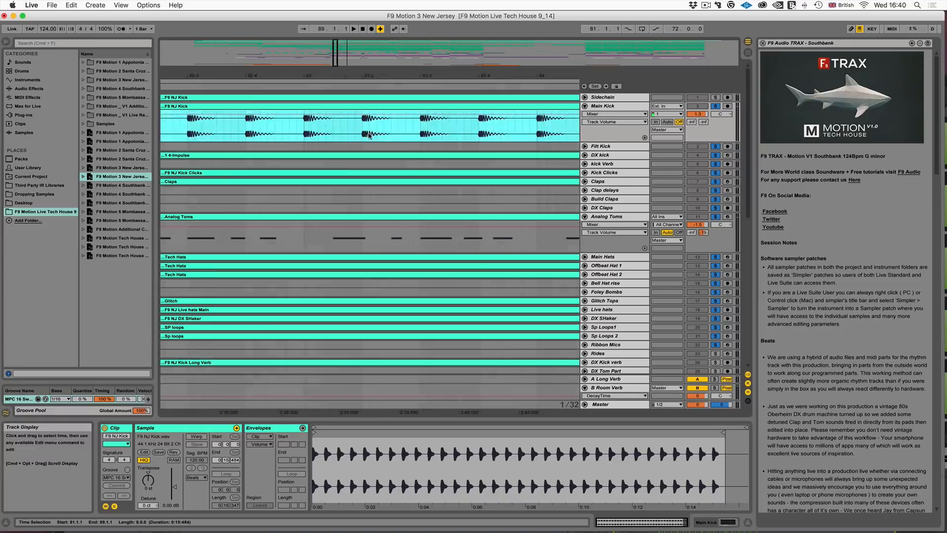
{"action": "scroll", "coordinate": [369, 135], "scroll_direction": "left", "scroll_amount": 10}
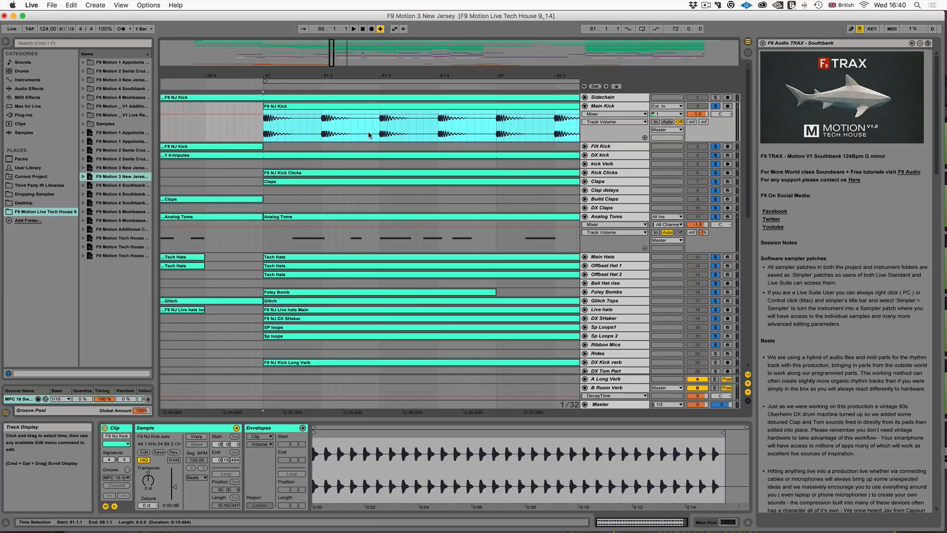
{"action": "left_click", "coordinate": [716, 106]}
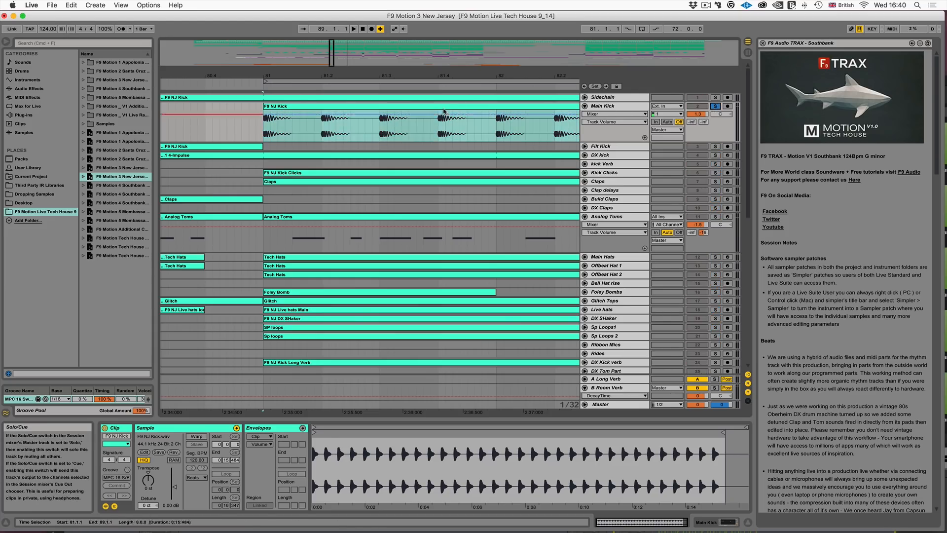
{"action": "key", "text": "space"}
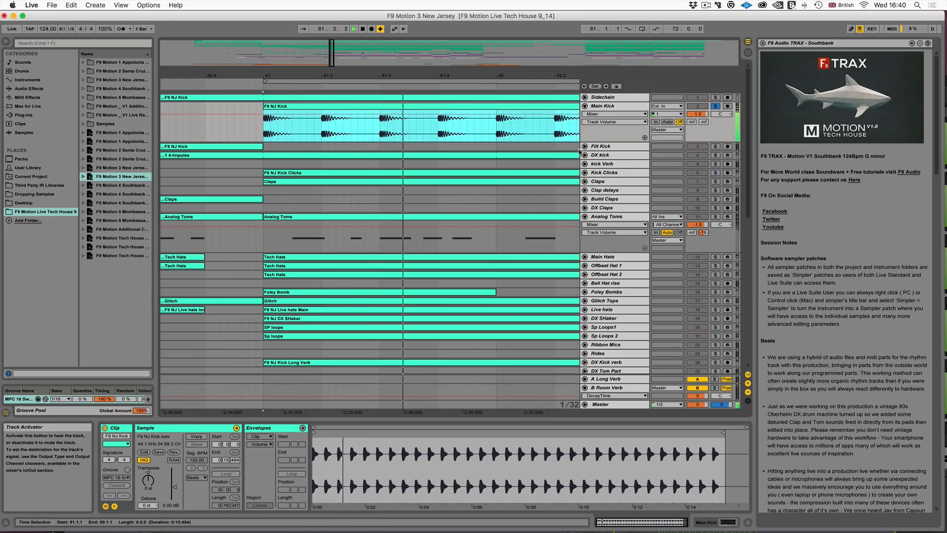
- Unfold and solo the DX kick track, and play its 4-Impulse clip from bar 81
{"action": "left_click", "coordinate": [585, 155]}
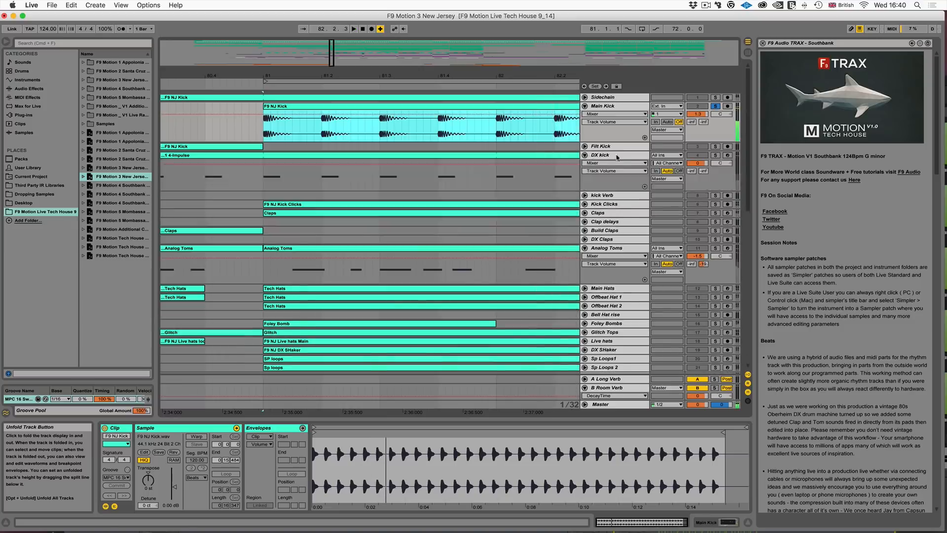
{"action": "left_click", "coordinate": [617, 158]}
{"action": "left_click", "coordinate": [715, 155]}
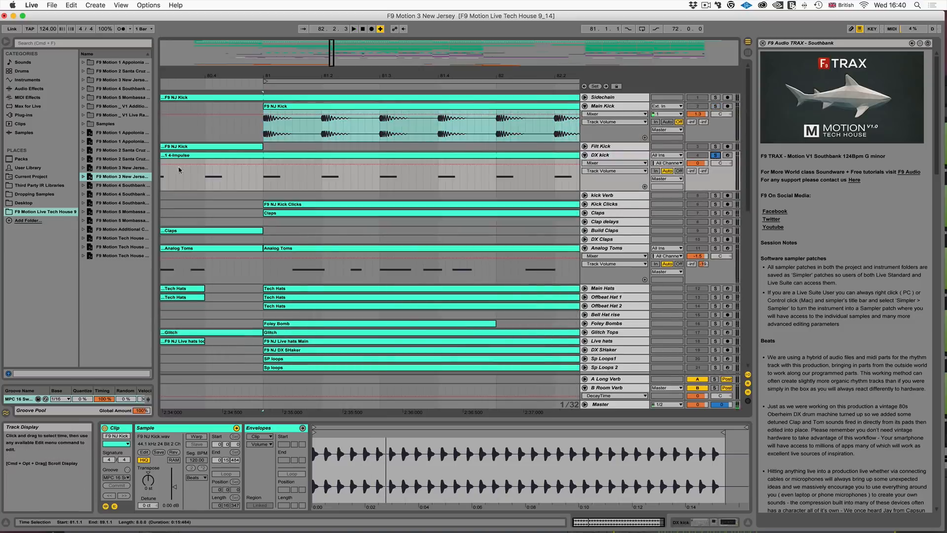
{"action": "left_click", "coordinate": [254, 183]}
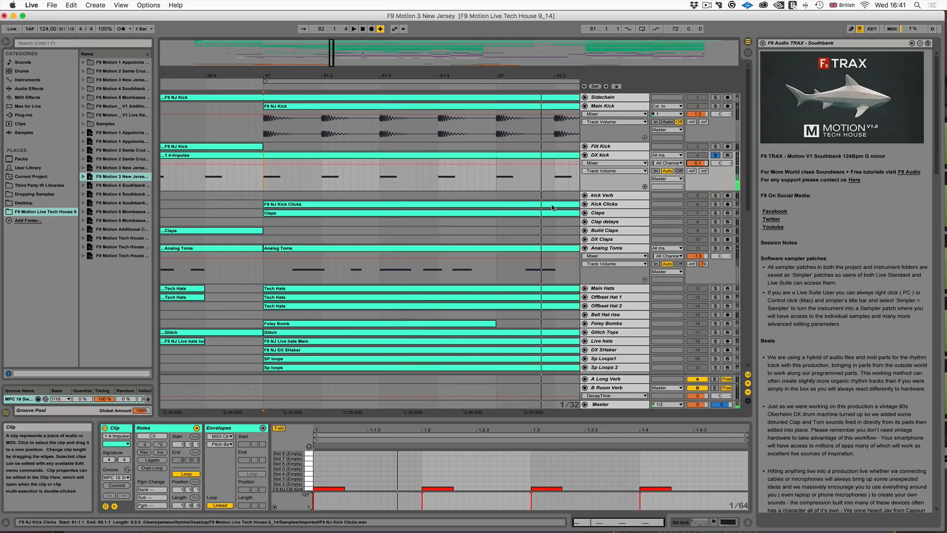
- Unfold Kick Clicks, then select the first two beats of bar 47 on a taller kick Verb lane and play them
{"action": "left_click", "coordinate": [586, 204]}
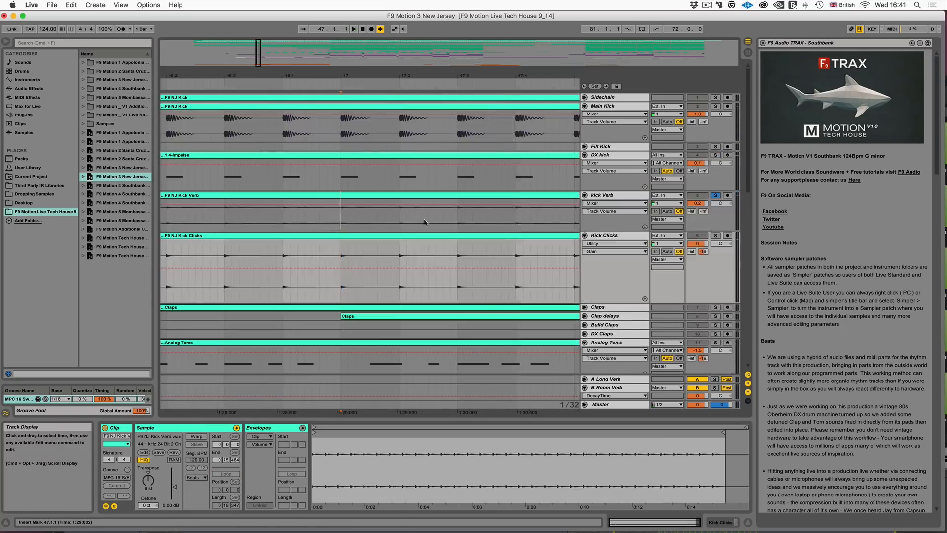
{"action": "left_click_drag", "start_coordinate": [341, 224], "coordinate": [456, 223]}
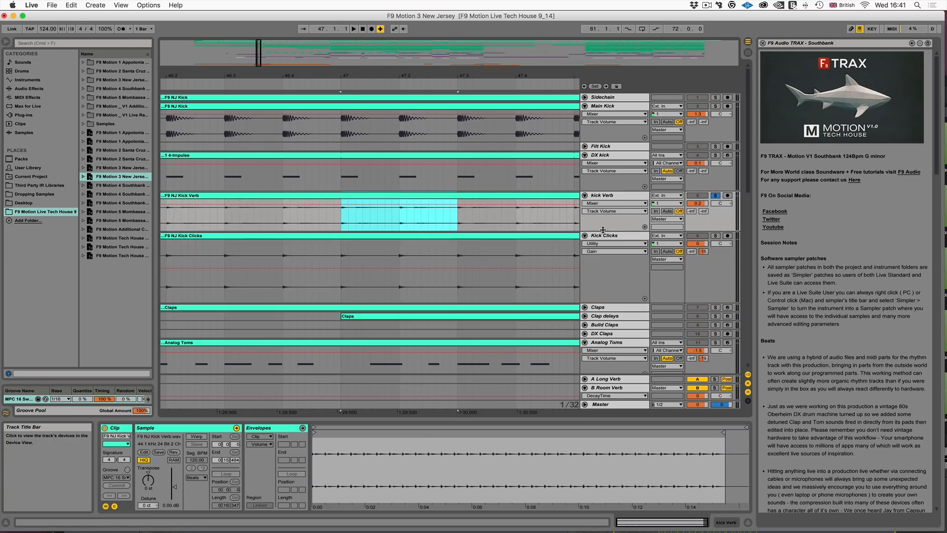
{"action": "left_click_drag", "start_coordinate": [603, 229], "coordinate": [603, 253]}
{"action": "key", "text": "space"}
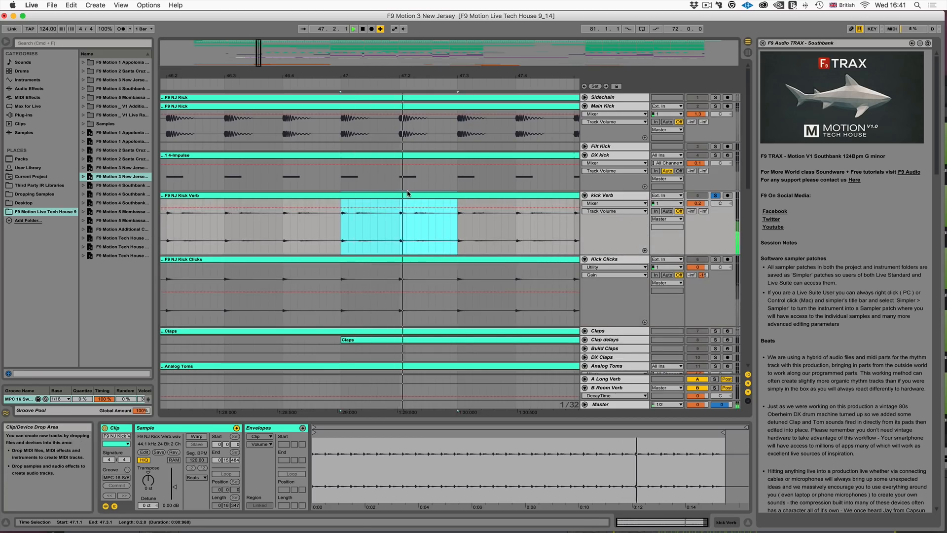
- Solo the Kick Clicks track to hear its F9 NJ Kick Clicks clip at bar 47, and stop playback
{"action": "left_click", "coordinate": [716, 261]}
{"action": "left_click", "coordinate": [716, 260]}
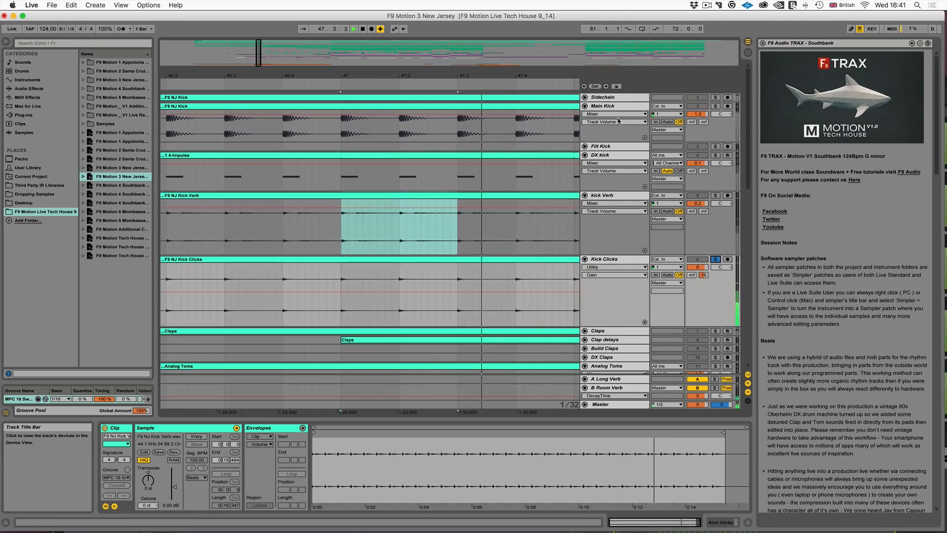
{"action": "key", "text": "space"}
- Select the tracks from Main Kick to Kick Clicks, solo them together and play the layered kick
{"action": "left_click", "coordinate": [605, 107]}
{"action": "left_click", "coordinate": [605, 259], "text": "shift"}
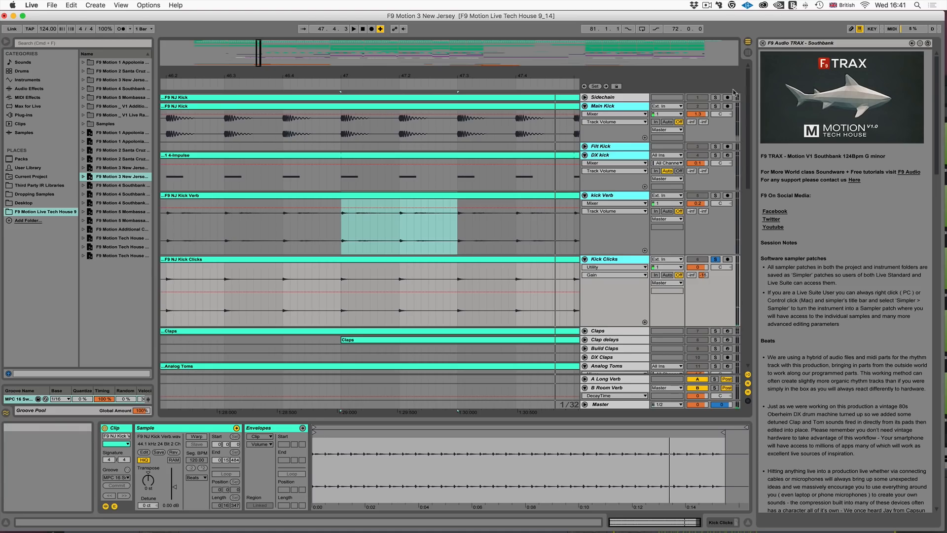
{"action": "left_click", "coordinate": [715, 107]}
{"action": "key", "text": "space"}
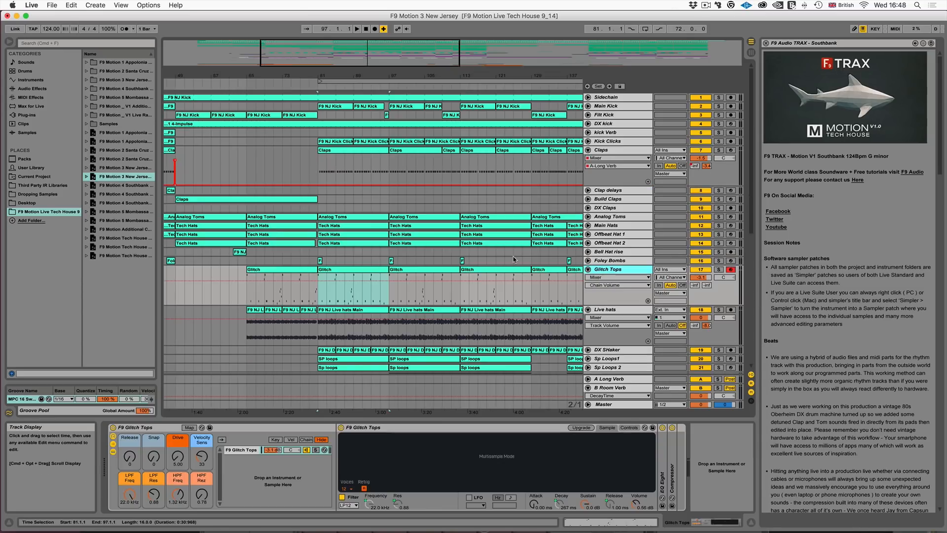
- Select four bars of the F9 NJ Live hats Main clip from bar 81, solo the Live hats track and play them
{"action": "left_click_drag", "start_coordinate": [352, 59], "coordinate": [357, 71]}
{"action": "scroll", "coordinate": [559, 295], "scroll_direction": "down", "scroll_amount": 3}
{"action": "scroll", "coordinate": [560, 298], "scroll_direction": "down", "scroll_amount": 1}
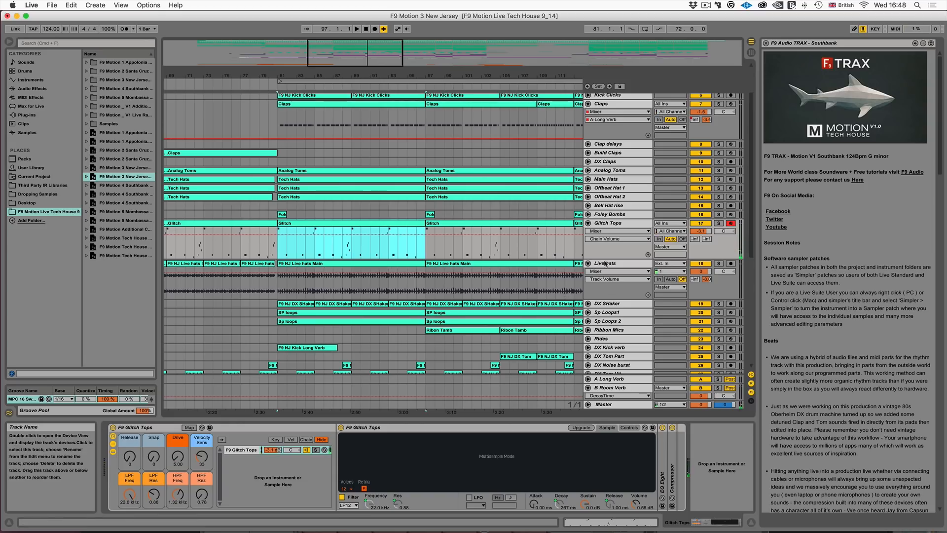
{"action": "left_click", "coordinate": [564, 294]}
{"action": "left_click_drag", "start_coordinate": [321, 60], "coordinate": [323, 79]}
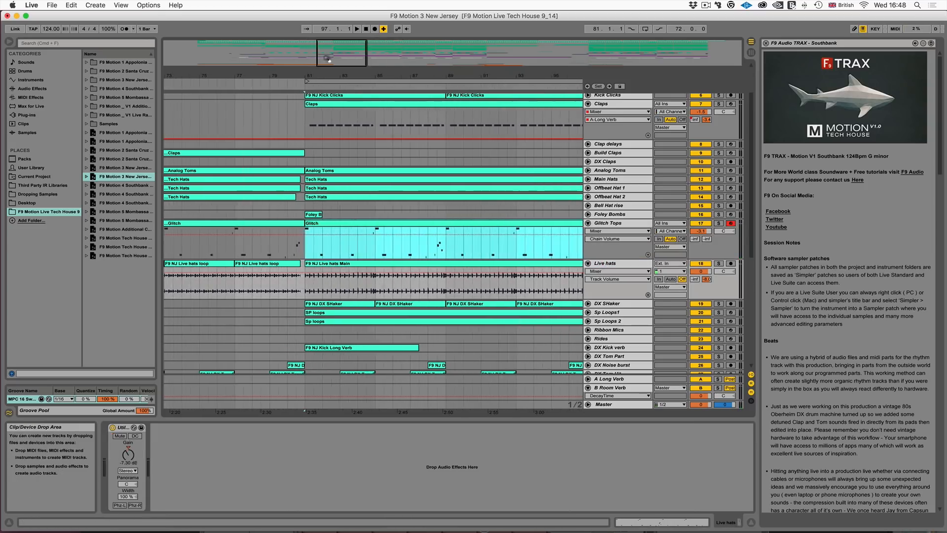
{"action": "left_click_drag", "start_coordinate": [306, 286], "coordinate": [376, 284]}
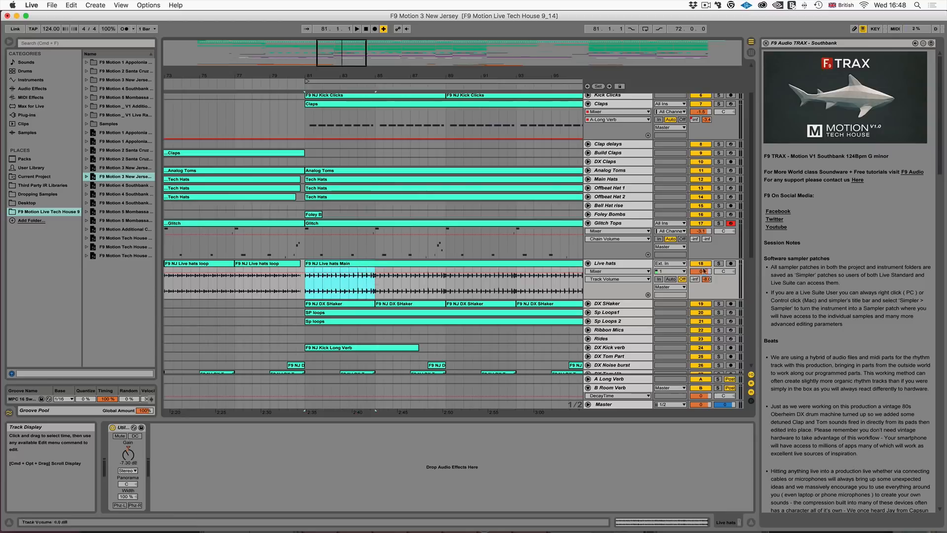
{"action": "left_click", "coordinate": [718, 264]}
{"action": "key", "text": "space"}
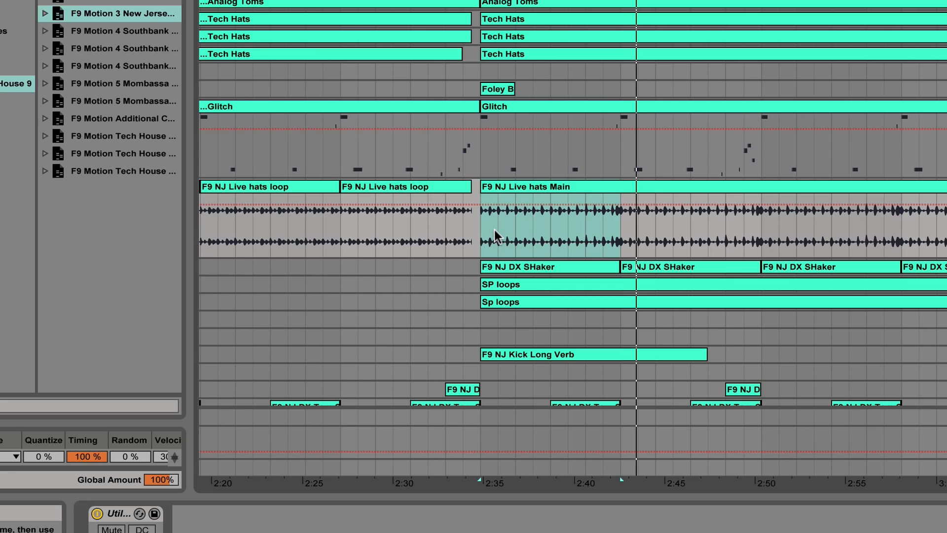
{"action": "left_click_drag", "start_coordinate": [438, 1], "coordinate": [436, 24]}
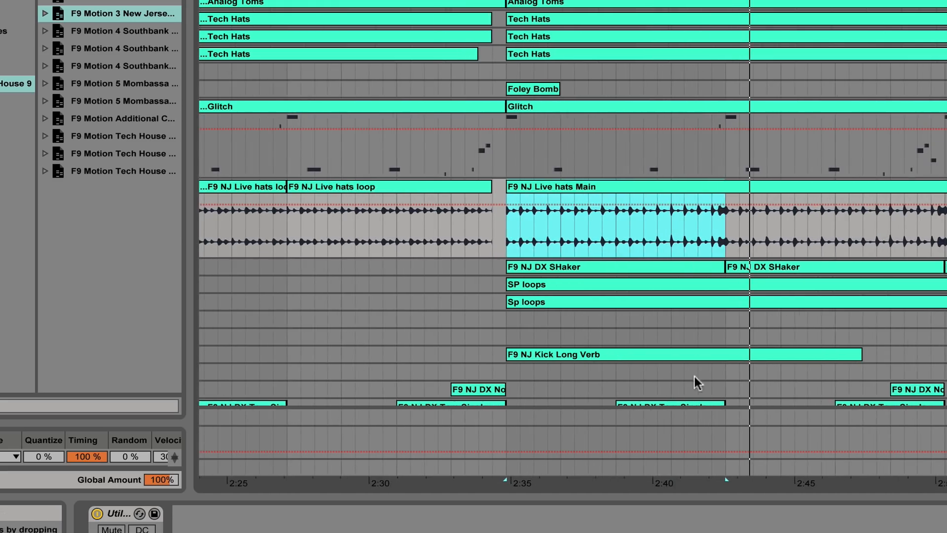
- Unfold the DX SHaker track, select its F9 NJ DX SHaker clip starting at bar 81 and play it
{"action": "scroll", "coordinate": [694, 377], "scroll_direction": "down", "scroll_amount": 3}
{"action": "left_click", "coordinate": [946, 230]}
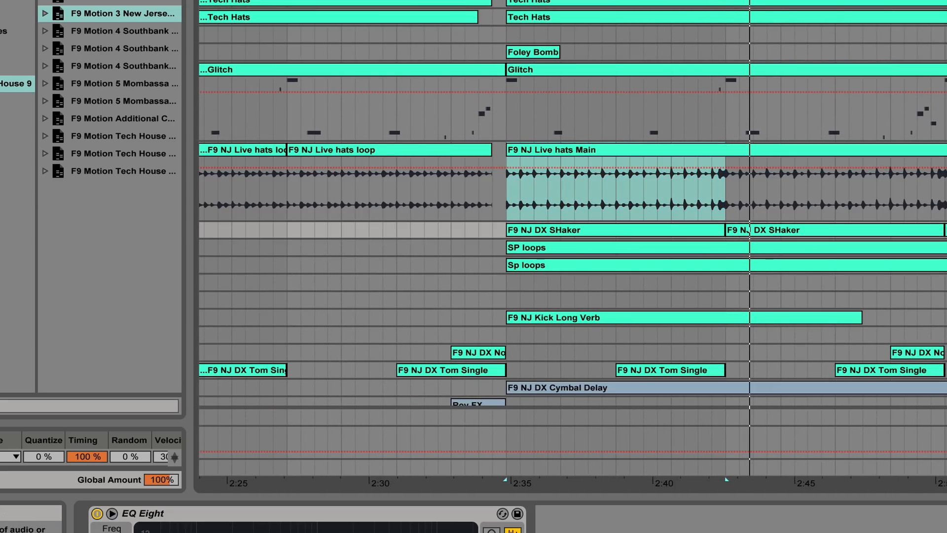
{"action": "left_click", "coordinate": [946, 230]}
{"action": "left_click", "coordinate": [634, 230]}
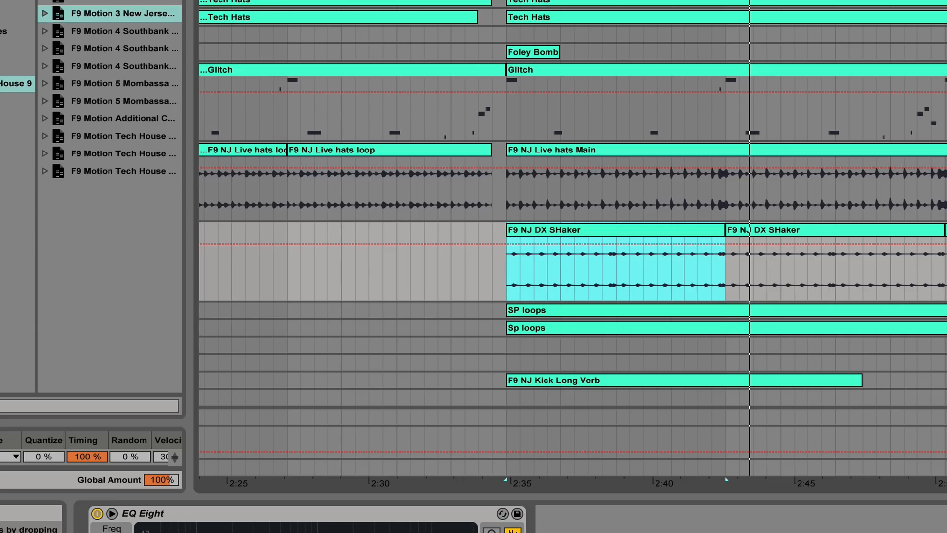
{"action": "left_click_drag", "start_coordinate": [731, 0], "coordinate": [732, 22]}
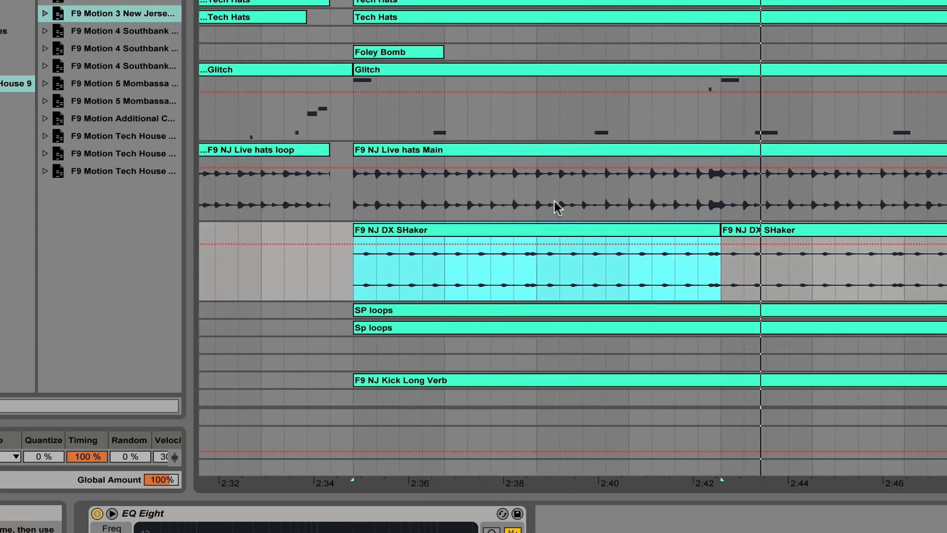
{"action": "key", "text": "space"}
- Unfold the DX Noise burst and DX Tom Hit tracks to show their waveforms just before bar 81
{"action": "scroll", "coordinate": [523, 233], "scroll_direction": "down", "scroll_amount": 3}
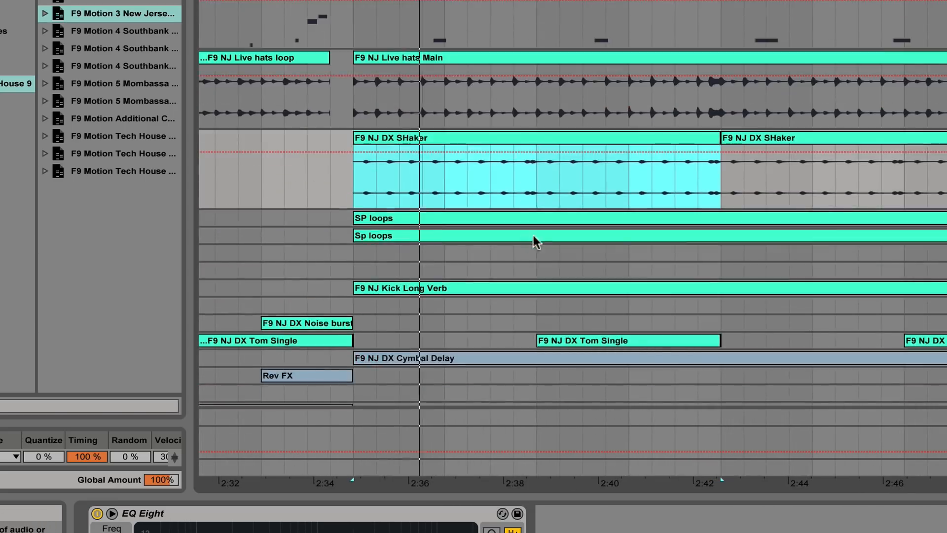
{"action": "scroll", "coordinate": [404, 233], "scroll_direction": "down", "scroll_amount": 1}
{"action": "scroll", "coordinate": [404, 233], "scroll_direction": "left", "scroll_amount": 5}
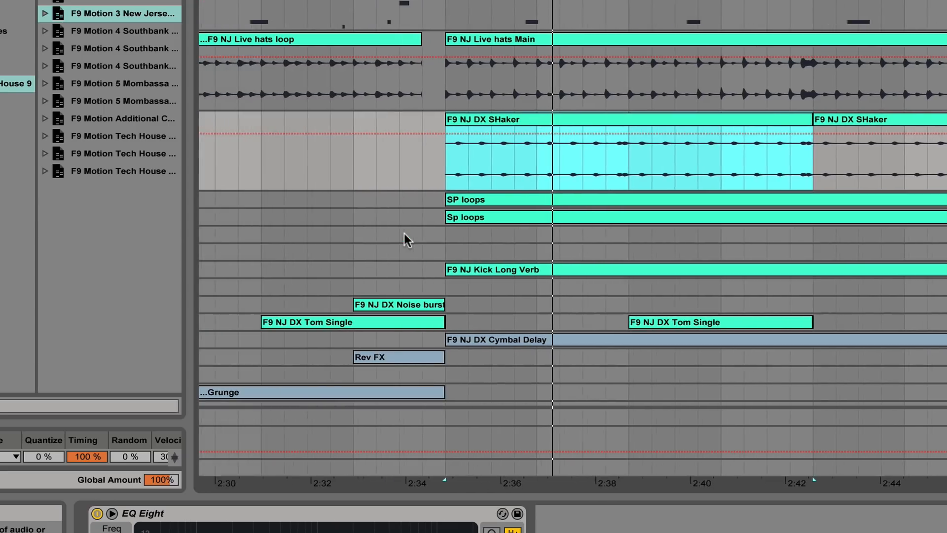
{"action": "scroll", "coordinate": [404, 233], "scroll_direction": "left", "scroll_amount": 3}
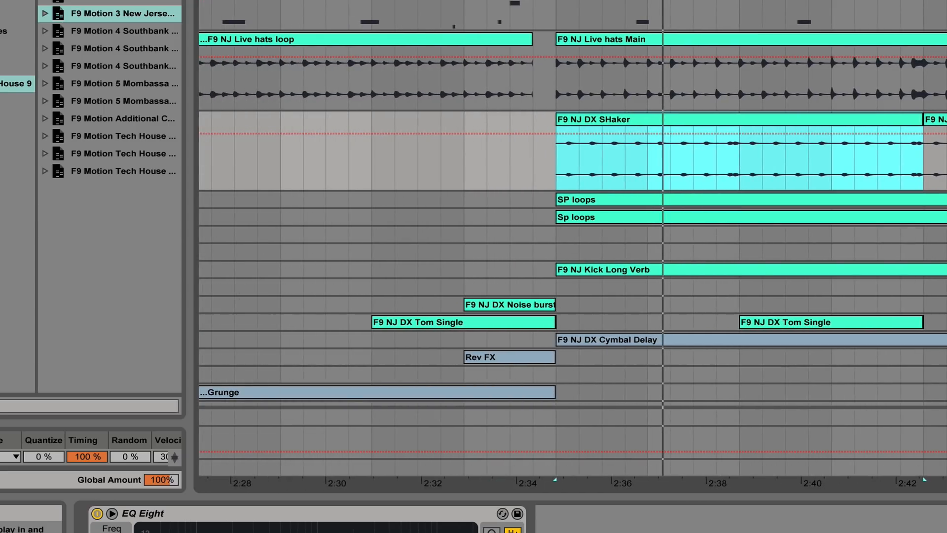
{"action": "left_click", "coordinate": [946, 322]}
{"action": "left_click", "coordinate": [946, 304]}
{"action": "scroll", "coordinate": [498, 342], "scroll_direction": "down", "scroll_amount": 2}
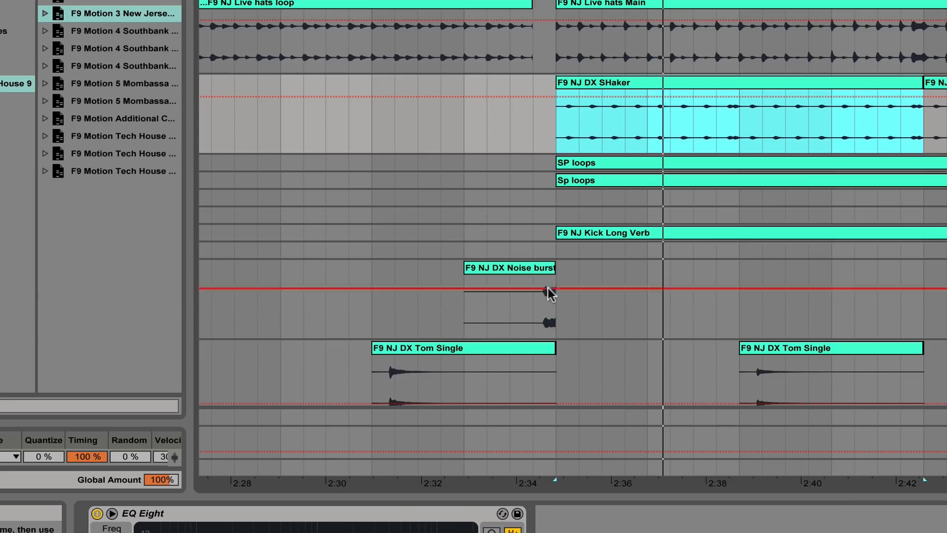
- Select the hit in the F9 NJ DX Tom Single clip before bar 81, and audition it and the F9 NJ DX Noise burst clip
{"action": "scroll", "coordinate": [502, 325], "scroll_direction": "down", "scroll_amount": 2}
{"action": "scroll", "coordinate": [478, 327], "scroll_direction": "up", "scroll_amount": 3}
{"action": "left_click_drag", "start_coordinate": [295, 331], "coordinate": [382, 328]}
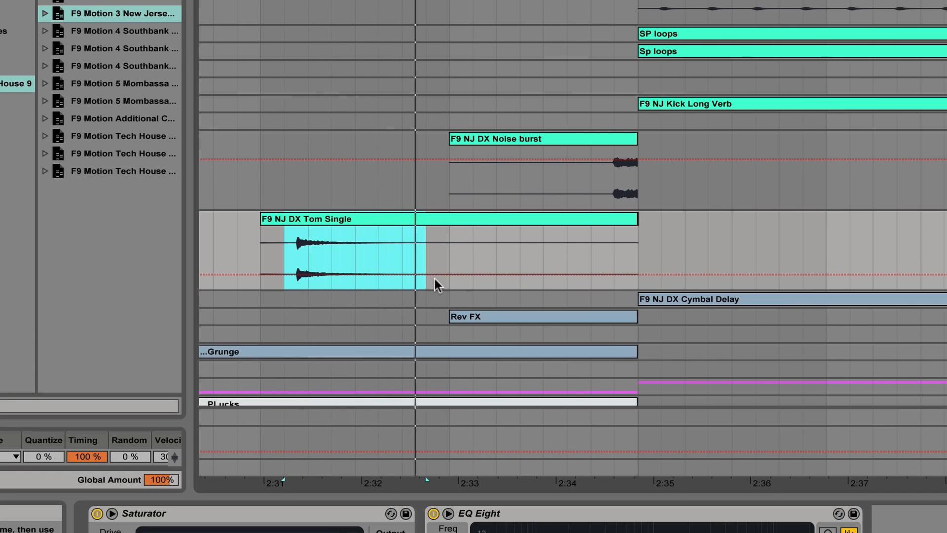
{"action": "left_click", "coordinate": [592, 194]}
{"action": "key", "text": "space"}
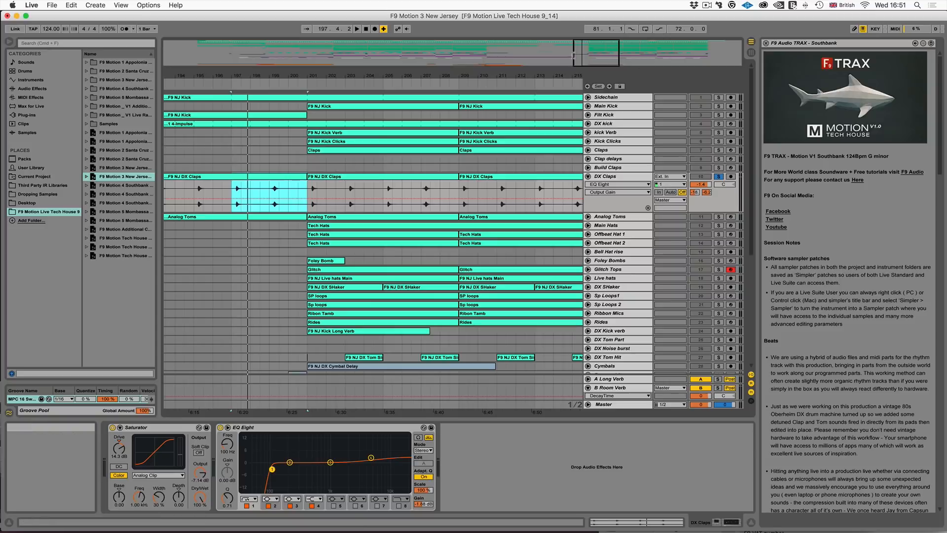
- Play the selected F9 NJ DX Claps section from bar 197, replay it from bar 199, and select the DX Claps track
{"action": "left_click_drag", "start_coordinate": [582, 48], "coordinate": [582, 58]}
{"action": "left_click_drag", "start_coordinate": [243, 75], "coordinate": [242, 92]}
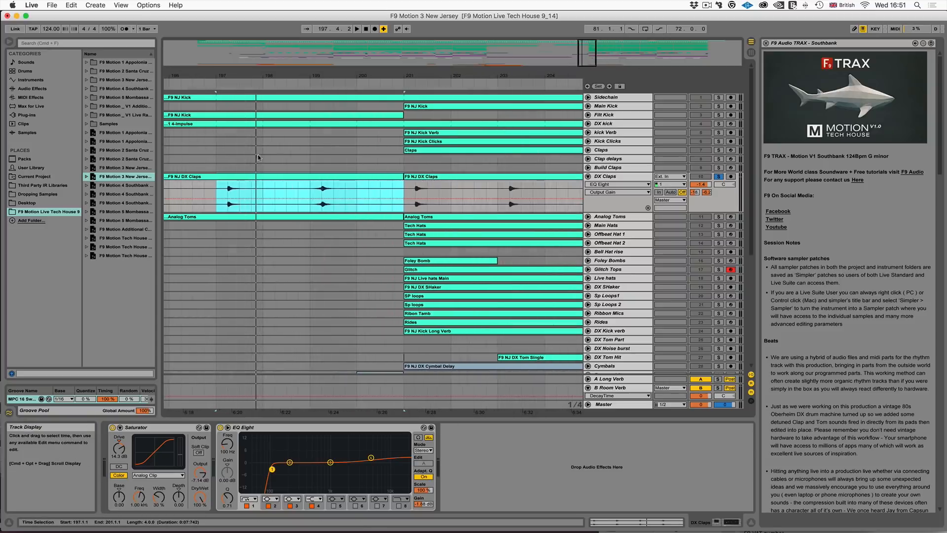
{"action": "key", "text": "space"}
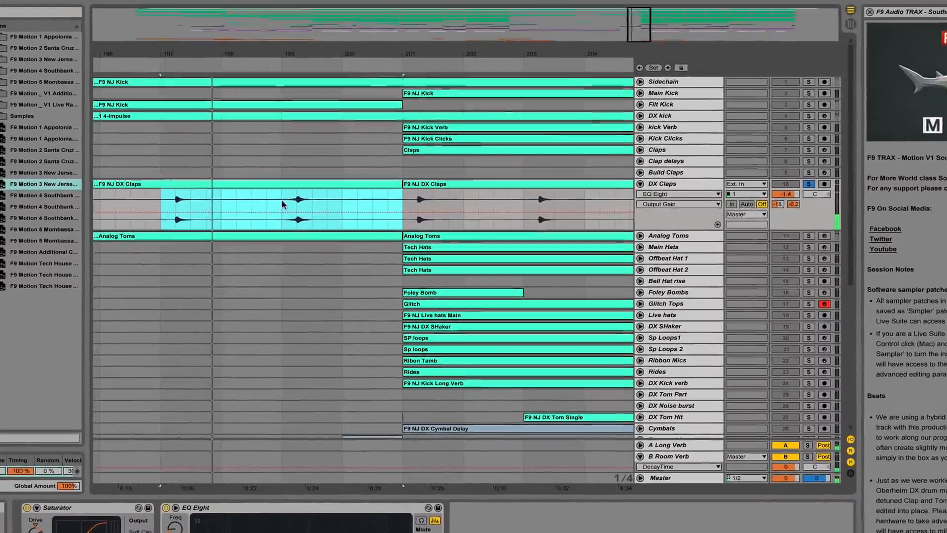
{"action": "left_click", "coordinate": [290, 199]}
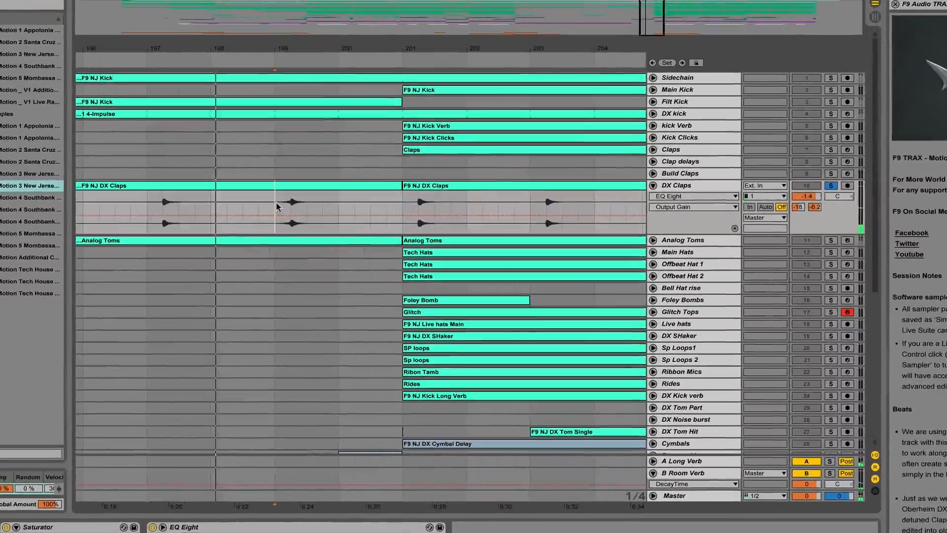
{"action": "key", "text": "space"}
{"action": "key", "text": "space"}
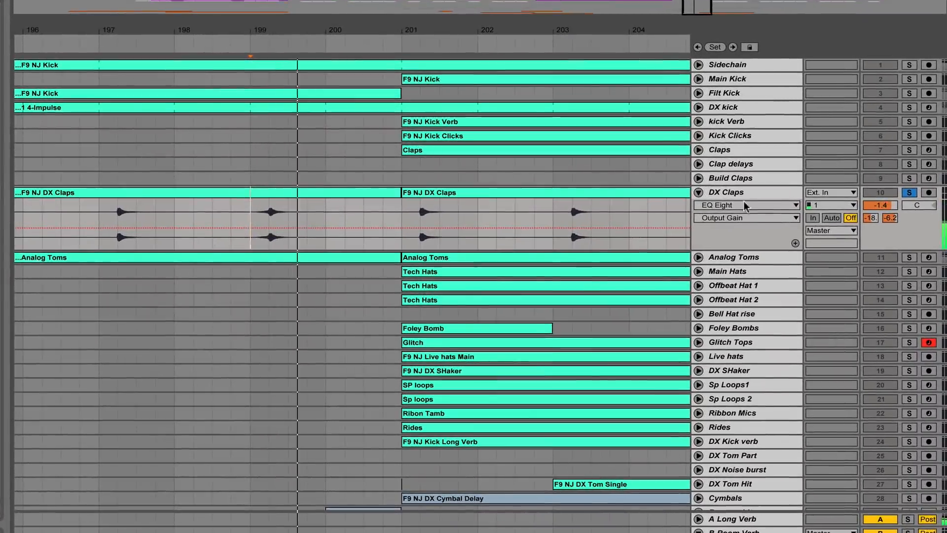
{"action": "left_click", "coordinate": [711, 190]}
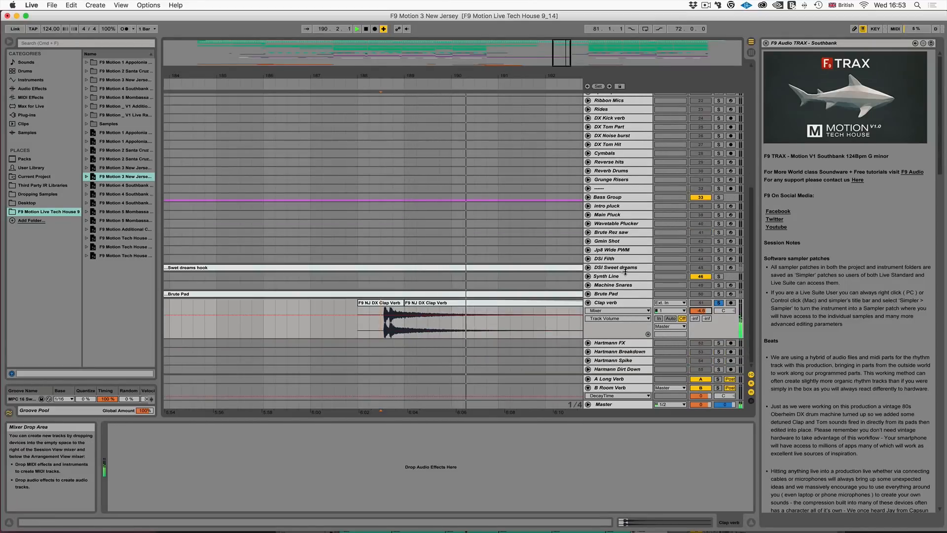
{"action": "left_click", "coordinate": [707, 6]}
{"action": "left_click", "coordinate": [710, 26]}
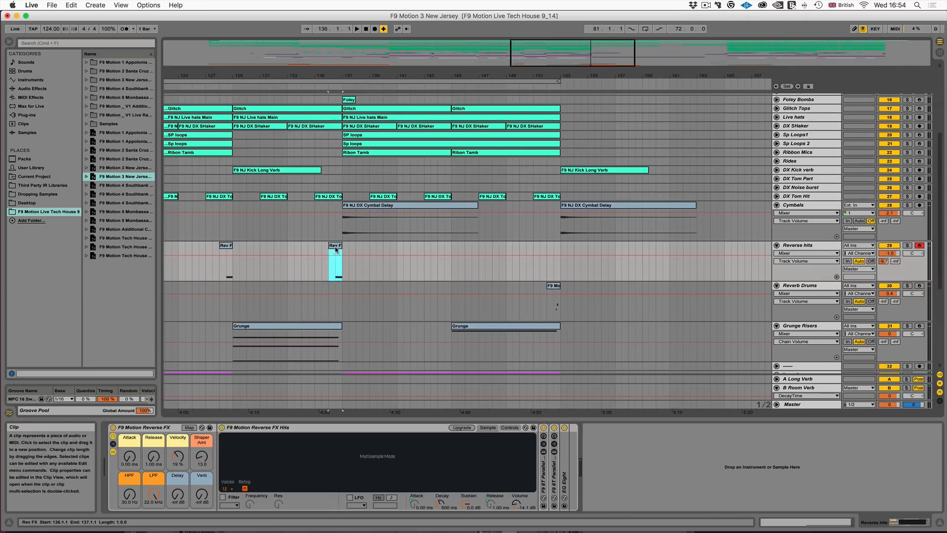
- Select the F9 NJ DX Cymbal Delay clip at bar 137, solo the Cymbals track and play it
{"action": "left_click", "coordinate": [350, 206]}
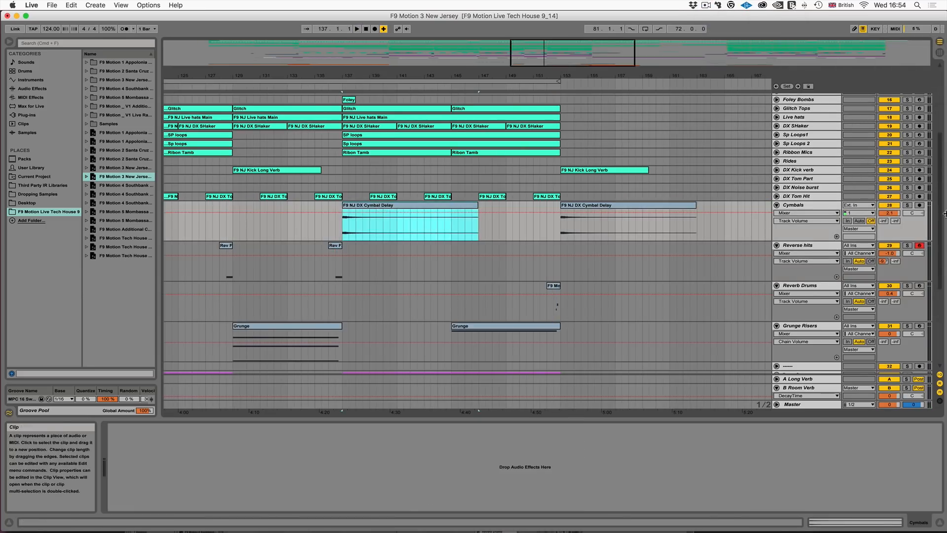
{"action": "left_click", "coordinate": [910, 207]}
{"action": "left_click", "coordinate": [457, 209]}
{"action": "key", "text": "space"}
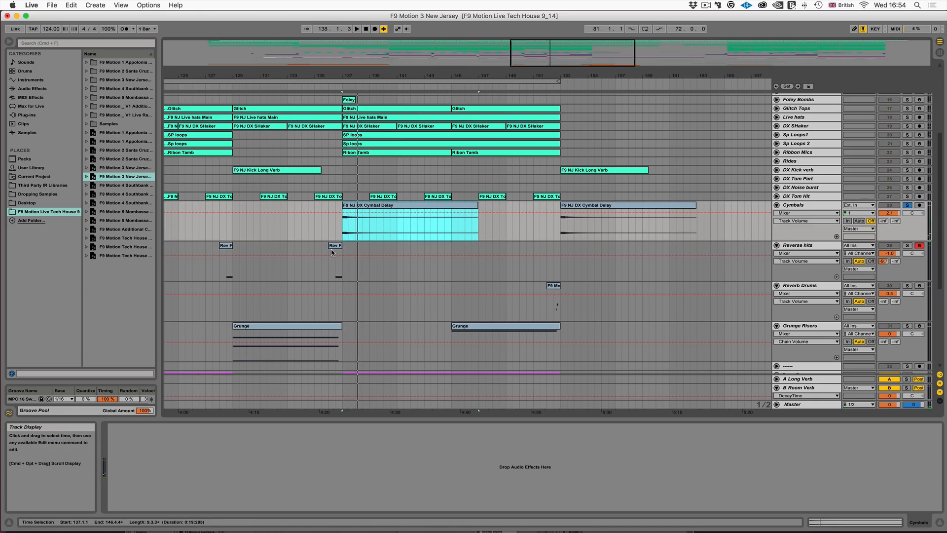
- Select the Rev FX clip at bar 136 and solo the Reverse hits track to audition its reverse FX
{"action": "left_click", "coordinate": [332, 252]}
{"action": "key", "text": "space"}
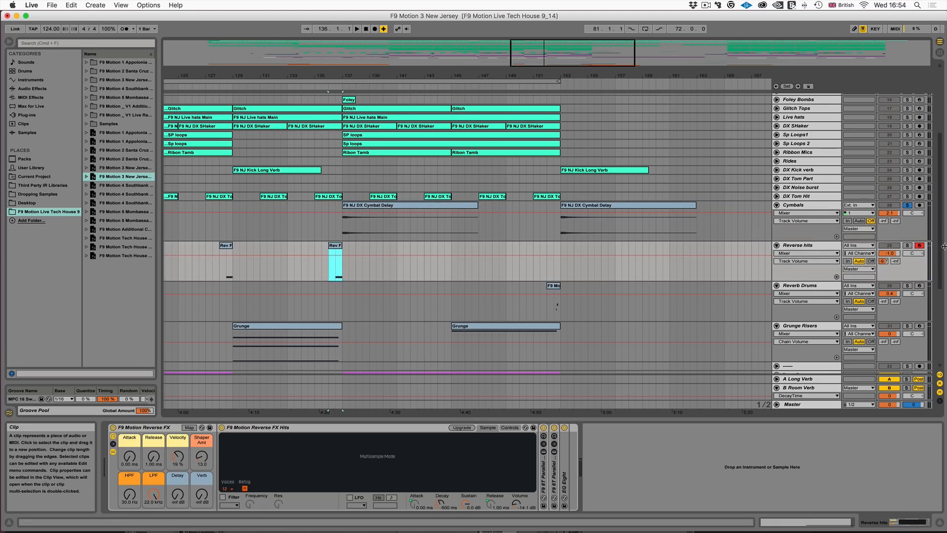
{"action": "left_click", "coordinate": [907, 246]}
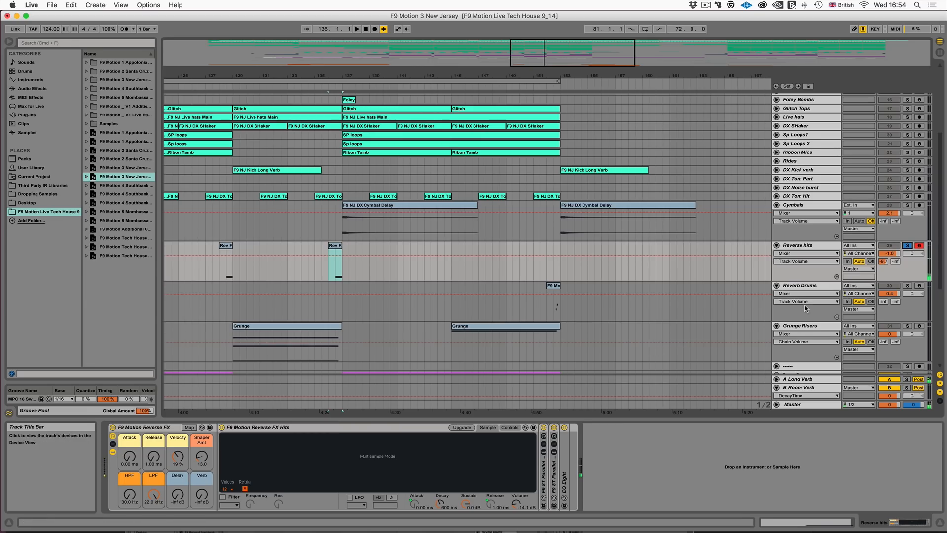
- Solo and arm the Reverb Drums track to audition its reverbed drums, mark the empty stretch from bar 136, and turn its solo off
{"action": "scroll", "coordinate": [910, 262], "scroll_direction": "down", "scroll_amount": 1}
{"action": "left_click", "coordinate": [911, 280]}
{"action": "left_click", "coordinate": [921, 277]}
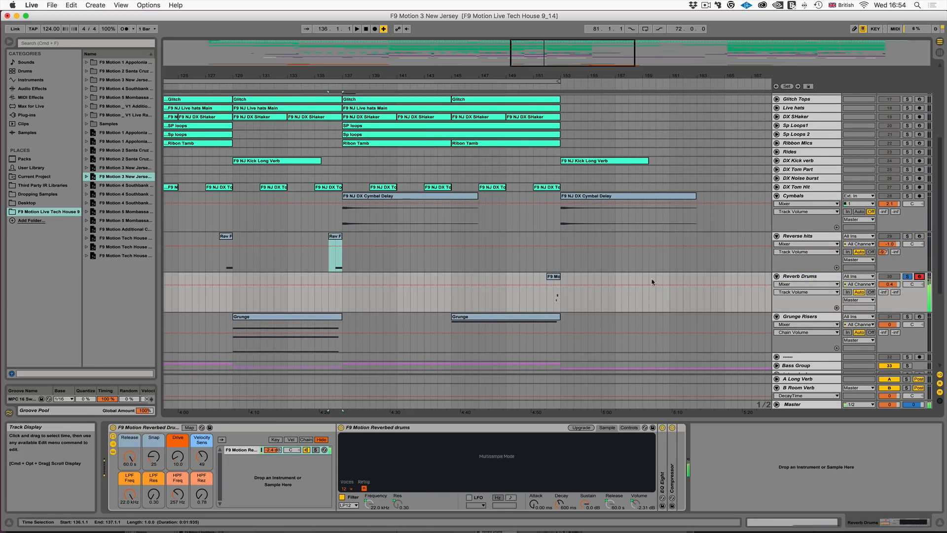
{"action": "left_click_drag", "start_coordinate": [330, 298], "coordinate": [486, 298]}
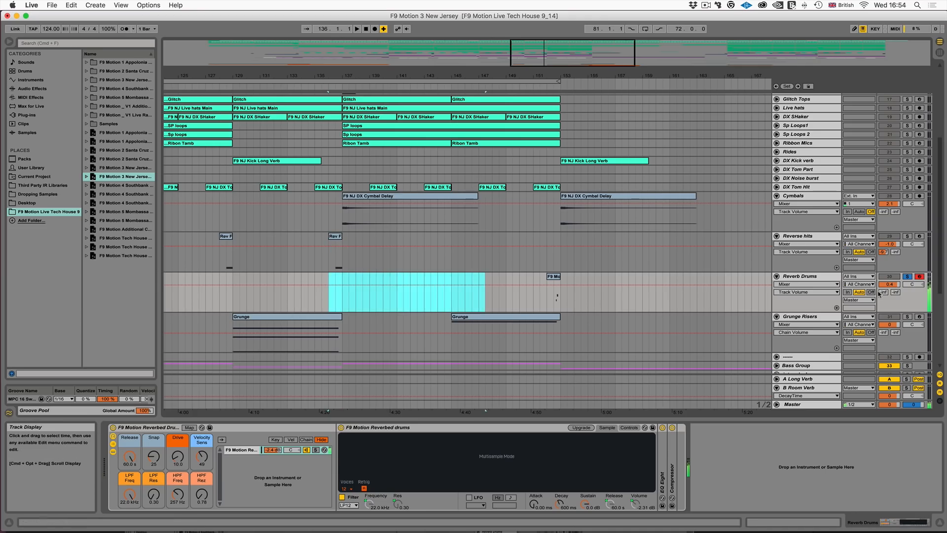
{"action": "left_click", "coordinate": [907, 276]}
- Select bars 136 to 148 across Reverse hits and Reverb Drums, and record a reverbed drum hit from bar 136 to about bar 139
{"action": "left_click_drag", "start_coordinate": [327, 281], "coordinate": [499, 246]}
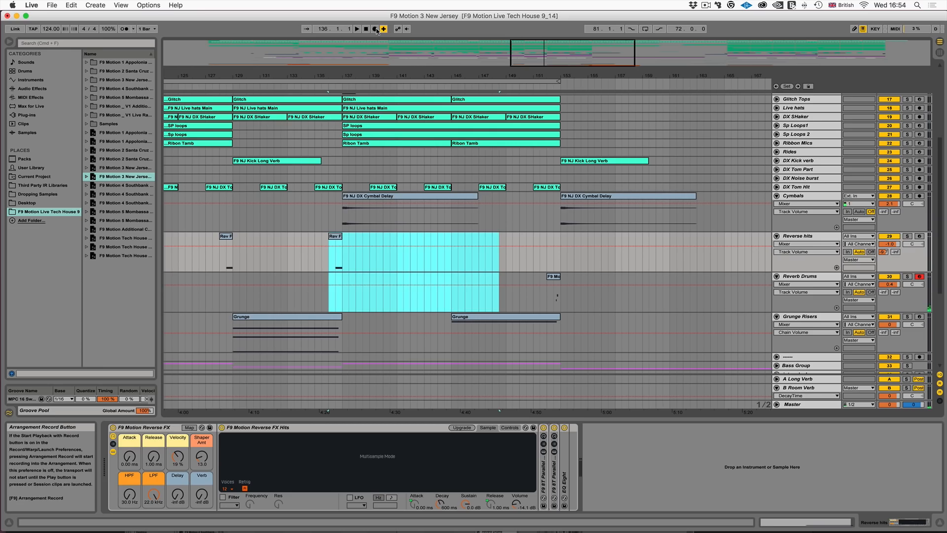
{"action": "left_click", "coordinate": [356, 29]}
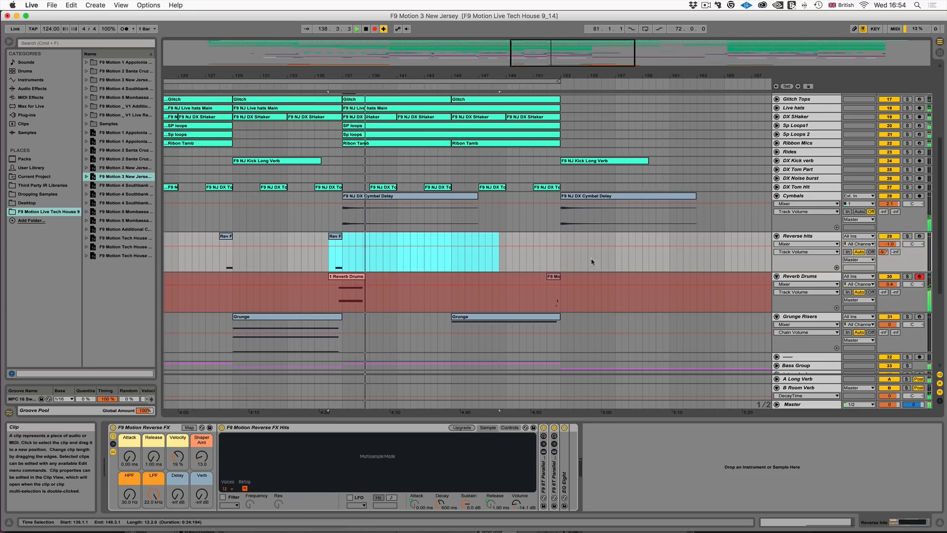
{"action": "key", "text": "space"}
{"action": "left_click_drag", "start_coordinate": [547, 52], "coordinate": [546, 128]}
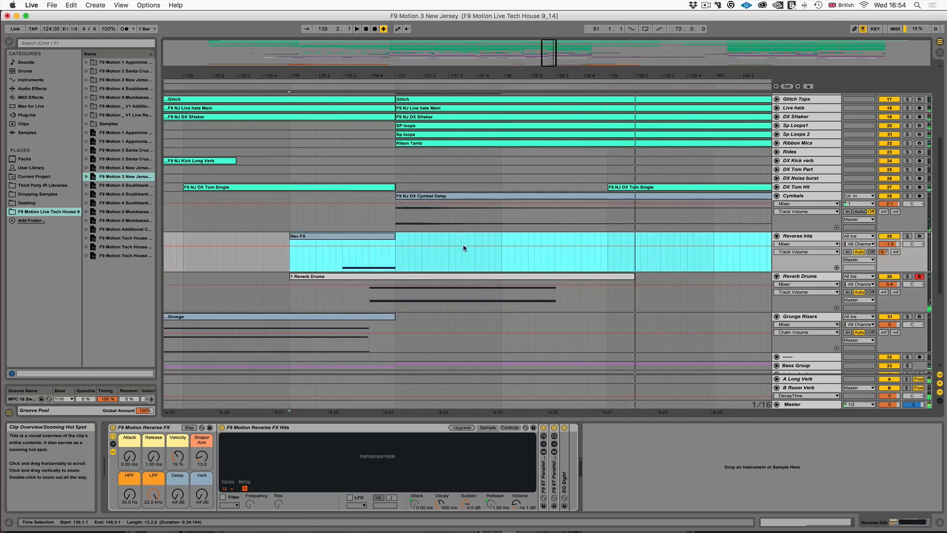
{"action": "left_click", "coordinate": [371, 281]}
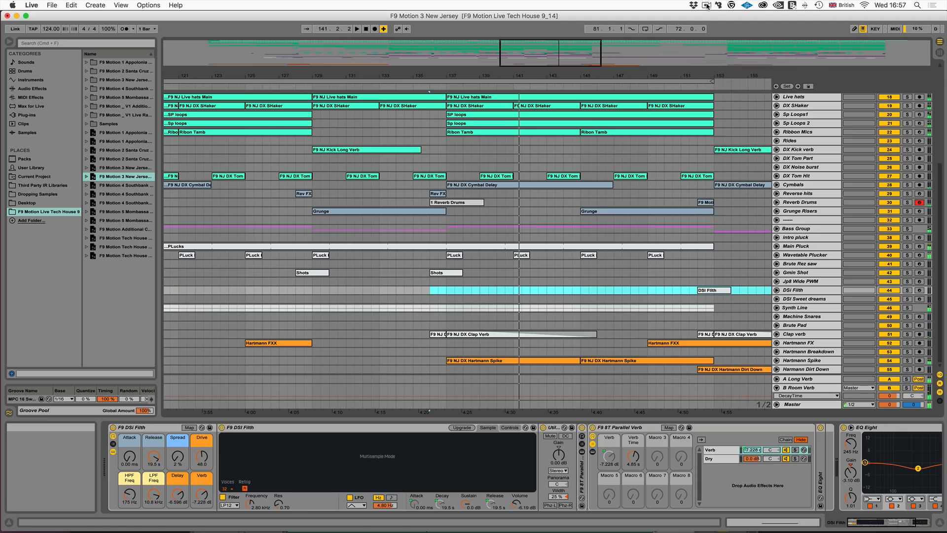
- Unfold the Bass Group, arm its V bass track, and set the F9 Virus Dbass B rack's FM to -29 dB and Spread to 14 %
{"action": "left_click", "coordinate": [778, 230]}
{"action": "left_click", "coordinate": [921, 262]}
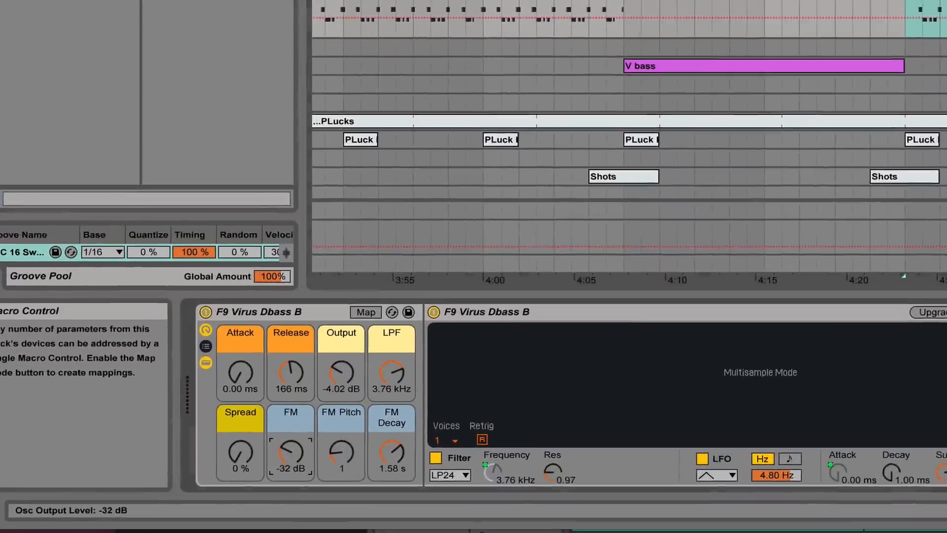
{"action": "left_click_drag", "start_coordinate": [262, 460], "coordinate": [262, 457]}
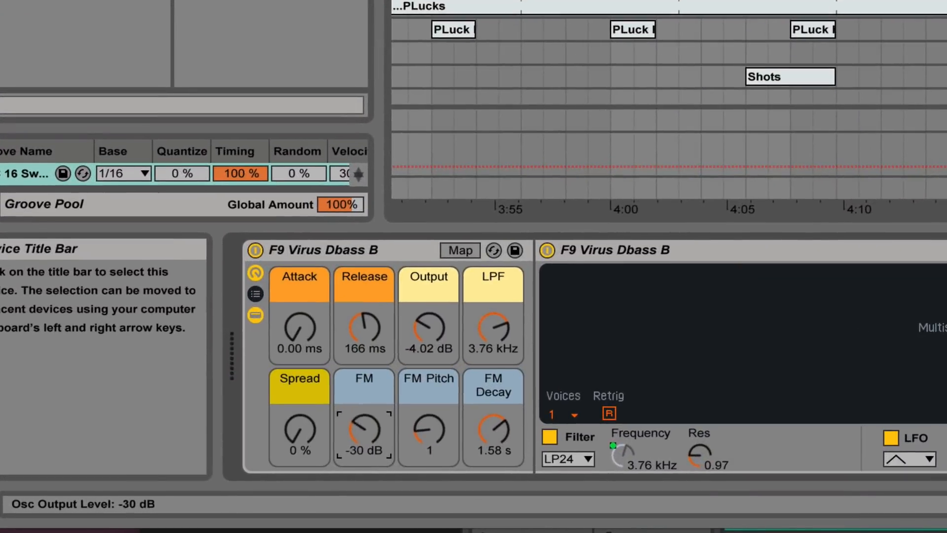
{"action": "mouse_move", "coordinate": [364, 429]}
{"action": "left_mouse_down"}
{"action": "mouse_move", "coordinate": [364, 401]}
{"action": "mouse_move", "coordinate": [364, 441]}
{"action": "mouse_move", "coordinate": [364, 416]}
{"action": "left_mouse_up"}
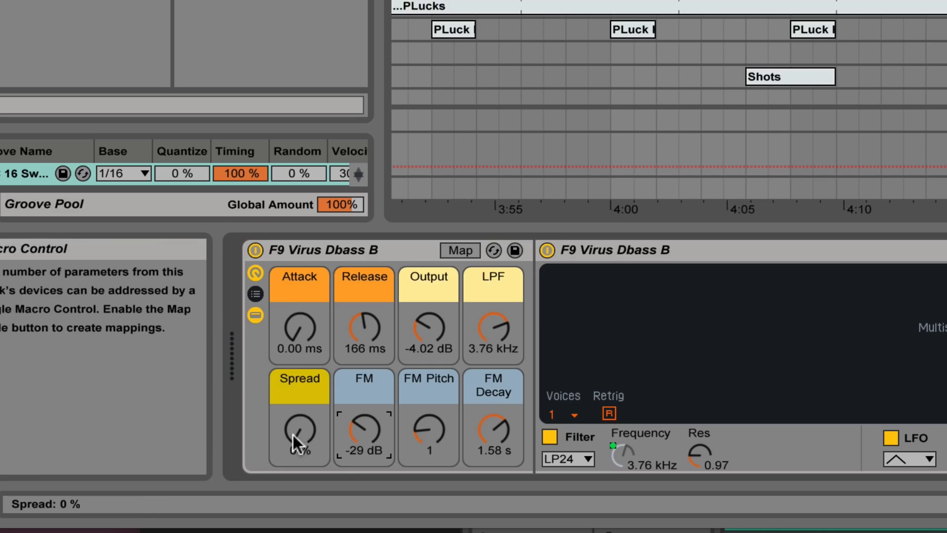
{"action": "mouse_move", "coordinate": [295, 433]}
{"action": "left_mouse_down"}
{"action": "mouse_move", "coordinate": [295, 382]}
{"action": "mouse_move", "coordinate": [295, 425]}
{"action": "left_mouse_up"}
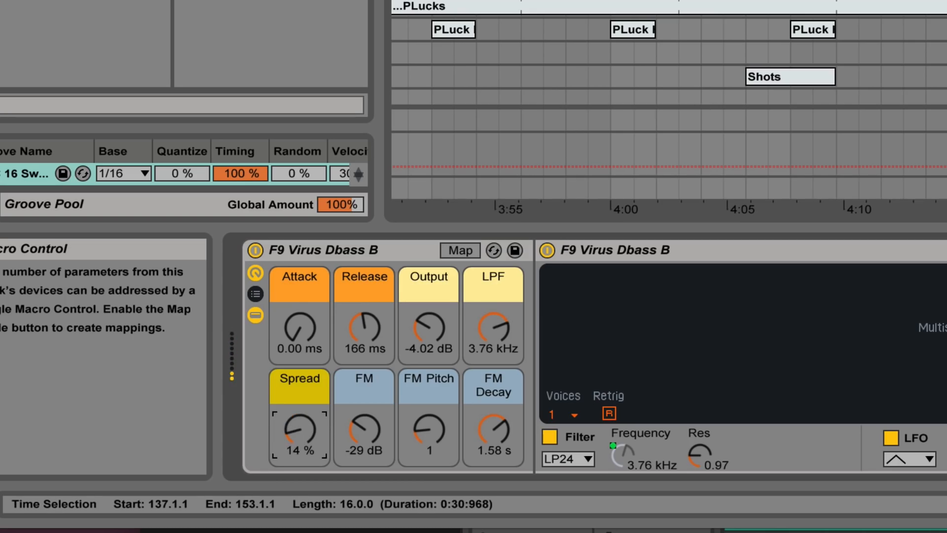
- Select the DSI Filth track to show its F9 DSi Filth rack, and unfold its lane around the DSI FIlth clip
{"action": "scroll", "coordinate": [669, 99], "scroll_direction": "down", "scroll_amount": 8}
{"action": "left_click", "coordinate": [945, 92]}
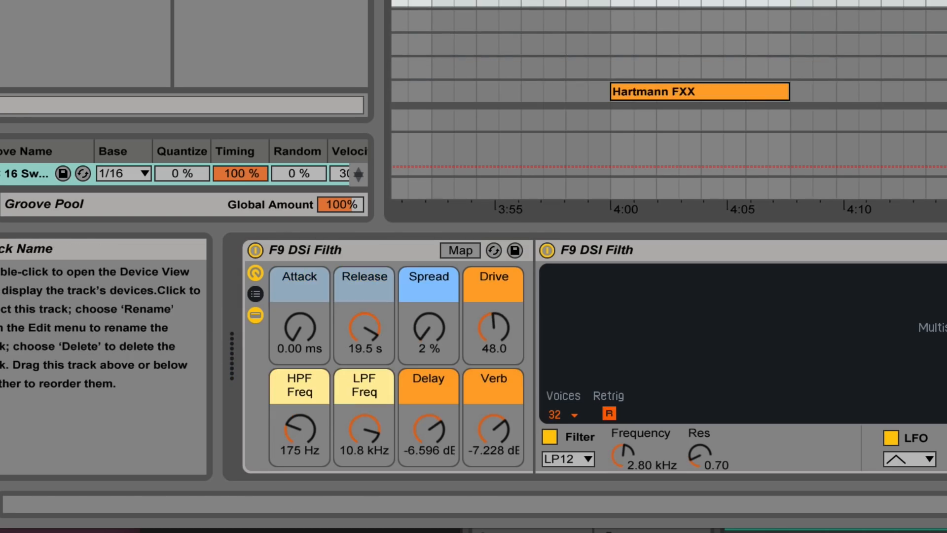
{"action": "scroll", "coordinate": [669, 99], "scroll_direction": "up", "scroll_amount": 3}
{"action": "scroll", "coordinate": [669, 99], "scroll_direction": "right", "scroll_amount": 10}
{"action": "scroll", "coordinate": [669, 98], "scroll_direction": "left", "scroll_amount": 6}
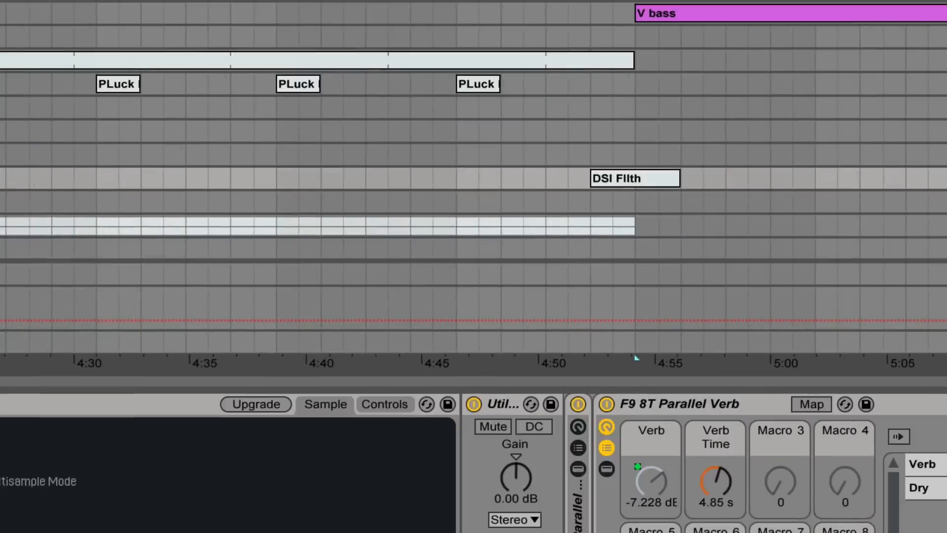
{"action": "left_click", "coordinate": [945, 178]}
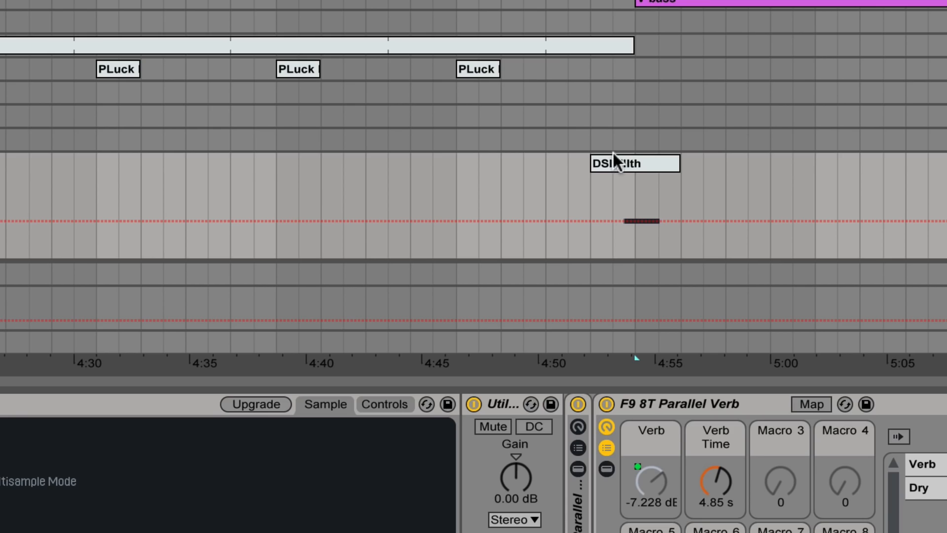
- Select the DSI Sweet dreams track to show and audition its F9 Sweet D Tech rack
{"action": "scroll", "coordinate": [612, 151], "scroll_direction": "down", "scroll_amount": 3}
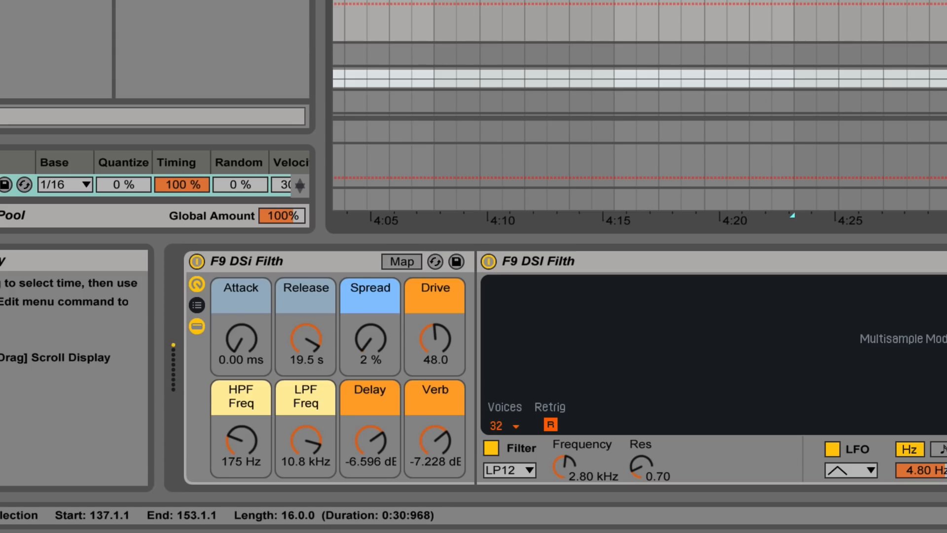
{"action": "left_click", "coordinate": [613, 79]}
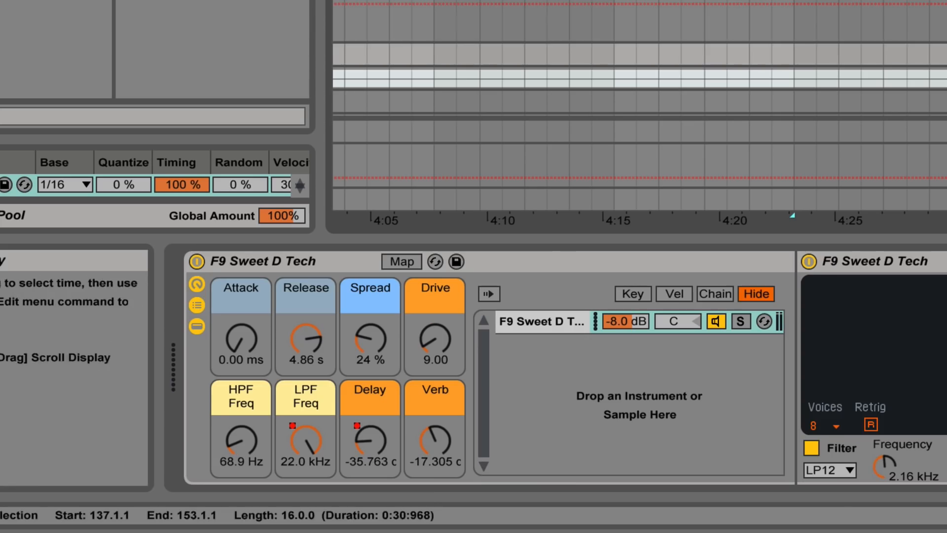
{"action": "scroll", "coordinate": [640, 58], "scroll_direction": "right", "scroll_amount": 5}
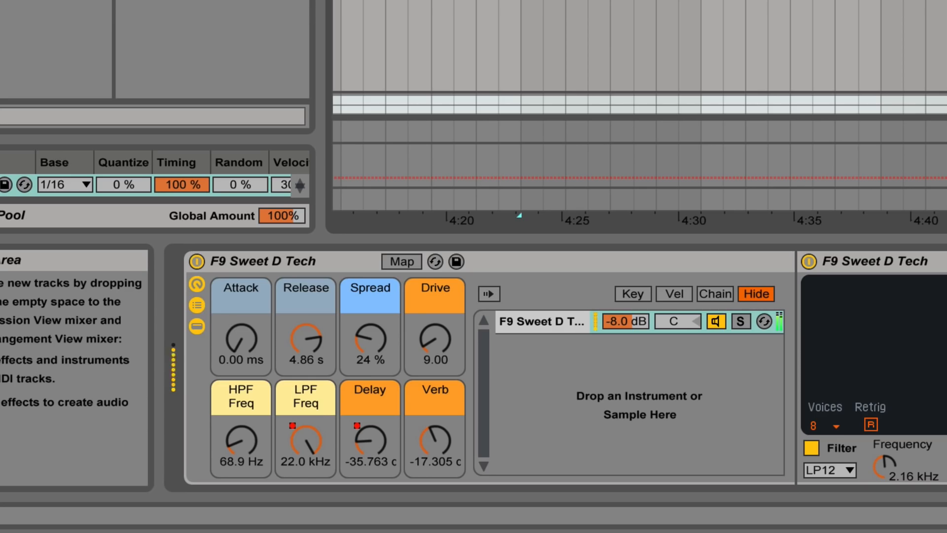
- Arm the two 80s String layer tracks in turn to audition their F9 80s MegaString and F9 JP8 Wide PWM racks
{"action": "scroll", "coordinate": [640, 49], "scroll_direction": "right", "scroll_amount": 5}
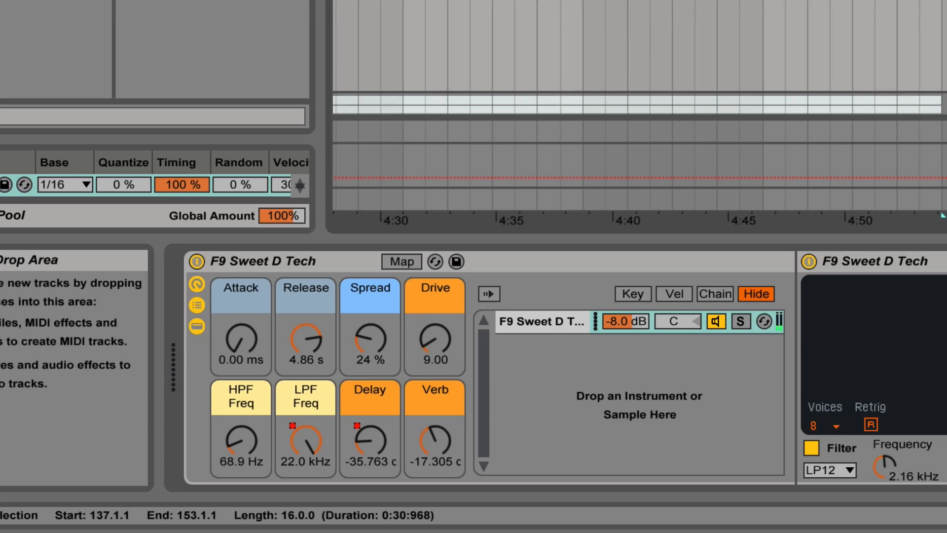
{"action": "scroll", "coordinate": [639, 58], "scroll_direction": "up", "scroll_amount": 5}
{"action": "scroll", "coordinate": [639, 58], "scroll_direction": "up", "scroll_amount": 5}
{"action": "scroll", "coordinate": [923, 42], "scroll_direction": "left", "scroll_amount": 5}
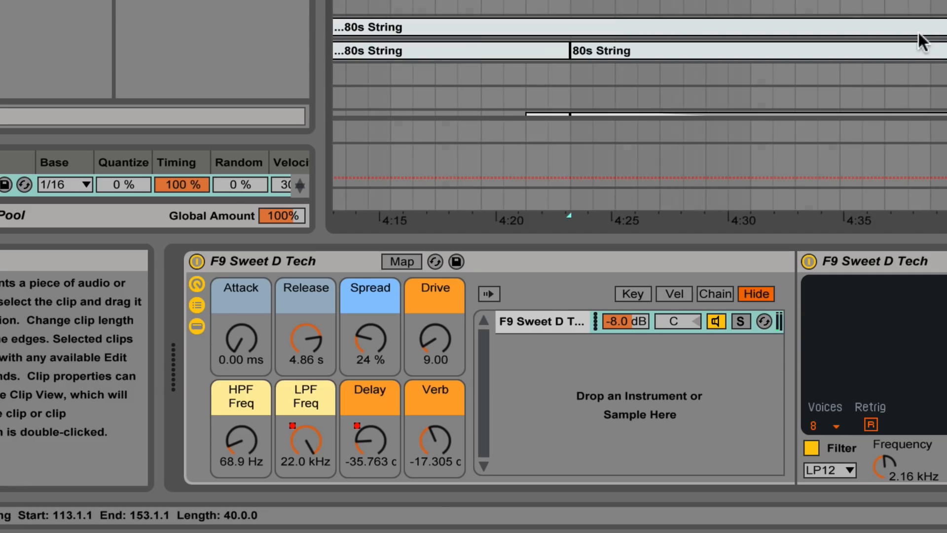
{"action": "left_click", "coordinate": [946, 74]}
{"action": "left_click", "coordinate": [946, 74]}
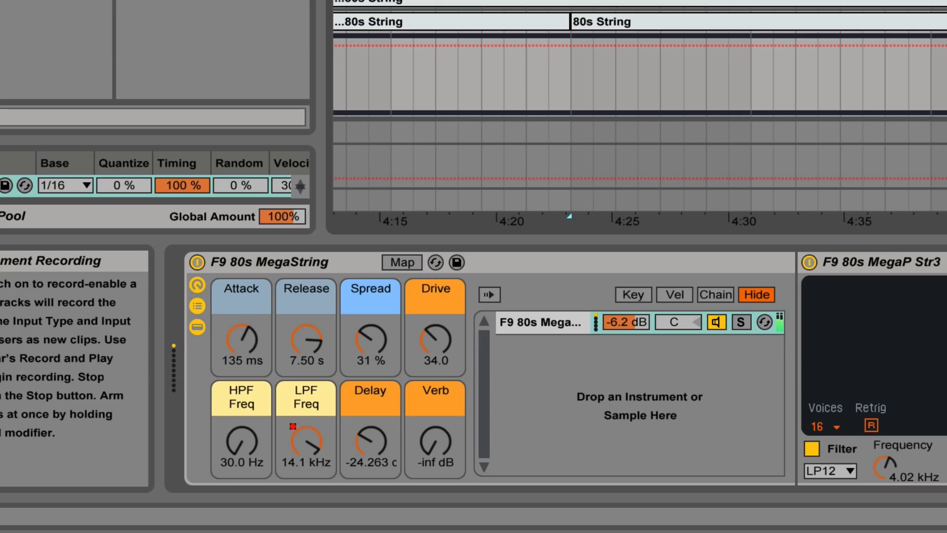
{"action": "left_click", "coordinate": [946, 2]}
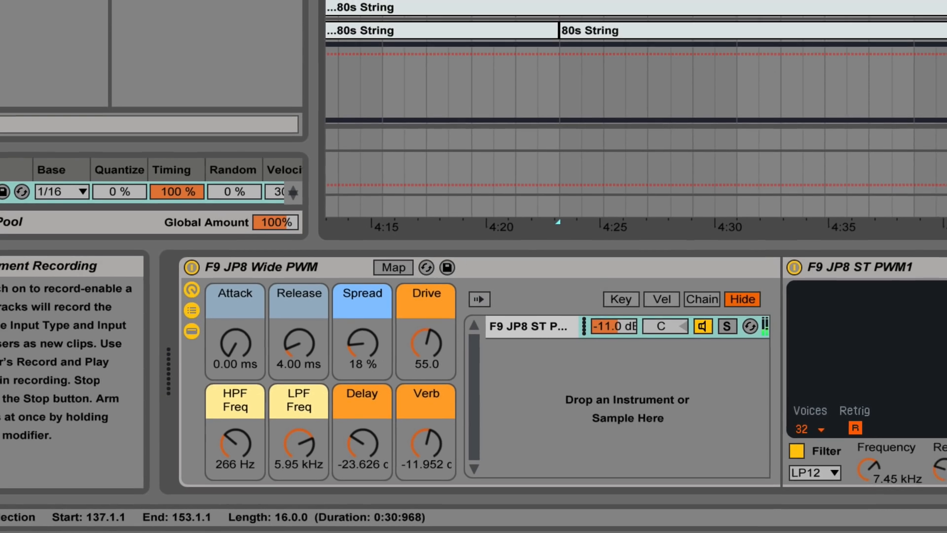
- Play the combined 80s String layers from about 4:23 with their group's EQ Eight and sidechain Compressor shown, and stop playback
{"action": "left_click", "coordinate": [519, 10]}
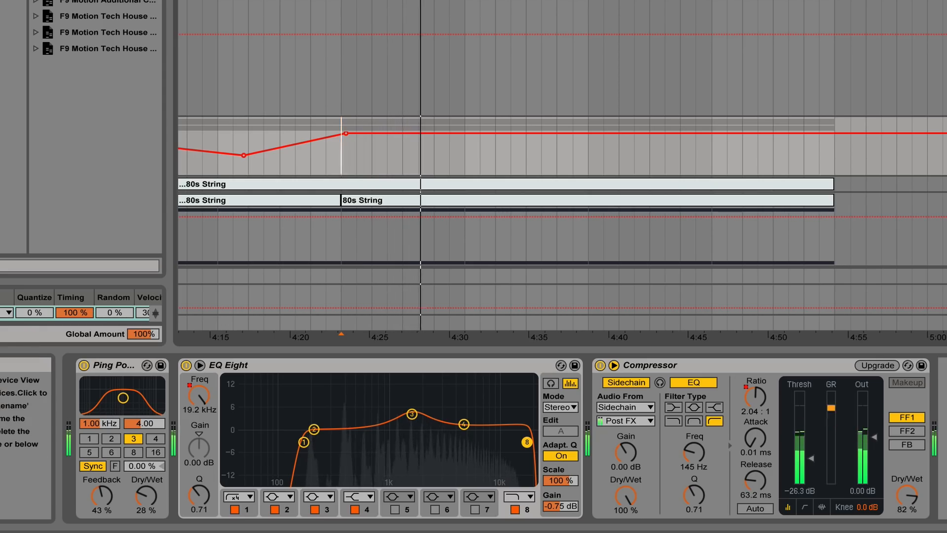
{"action": "scroll", "coordinate": [761, 214], "scroll_direction": "left", "scroll_amount": 3}
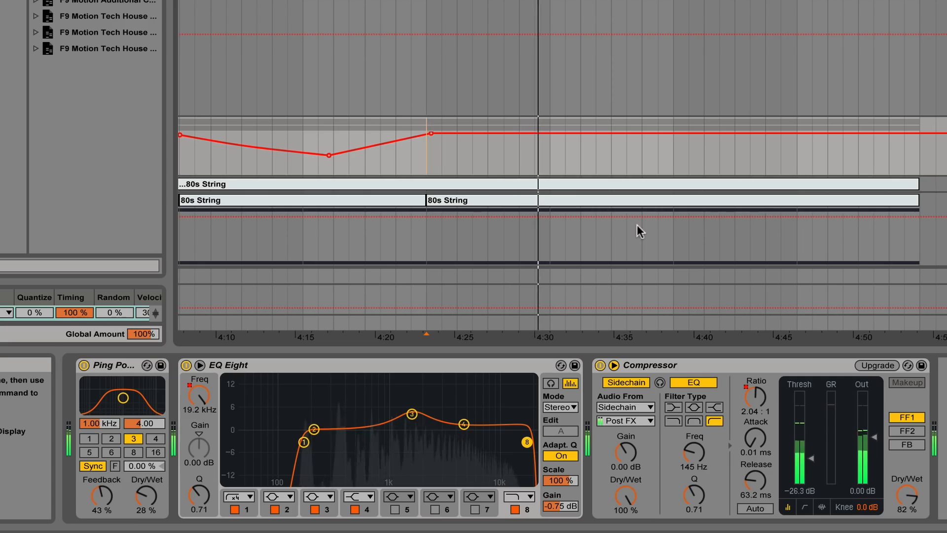
{"action": "key", "text": "space"}
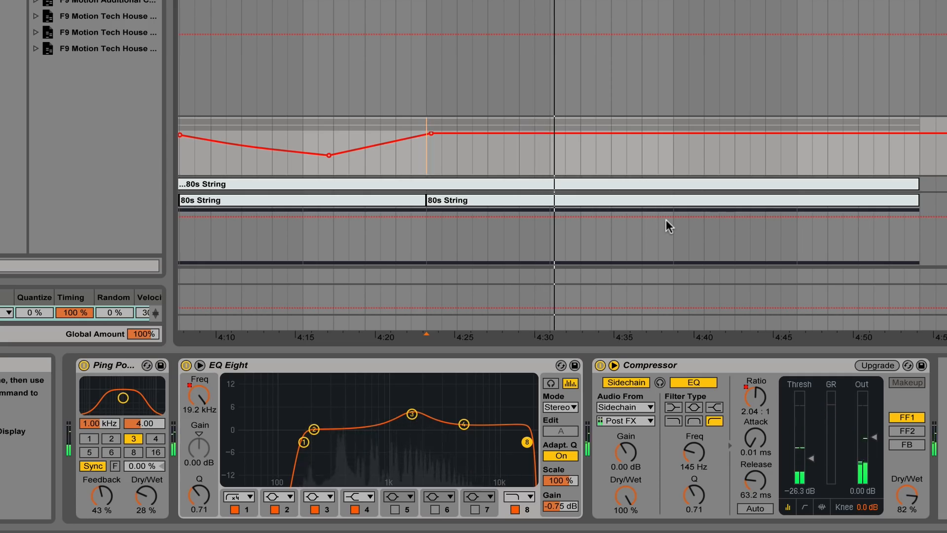
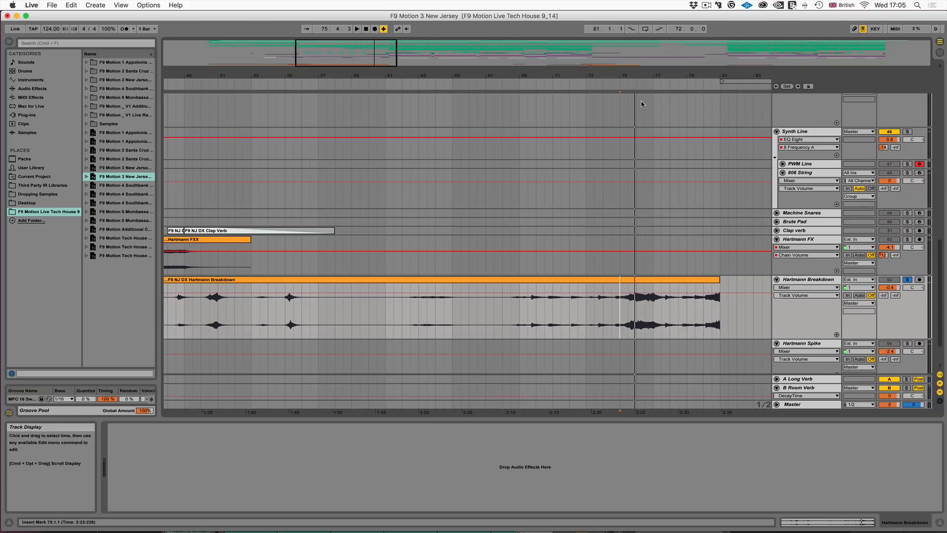
- Select the end of the Hartmann Breakdown clip from bar 74, play it, and set the track volume to -0.2 dB
{"action": "left_click_drag", "start_coordinate": [606, 312], "coordinate": [734, 316]}
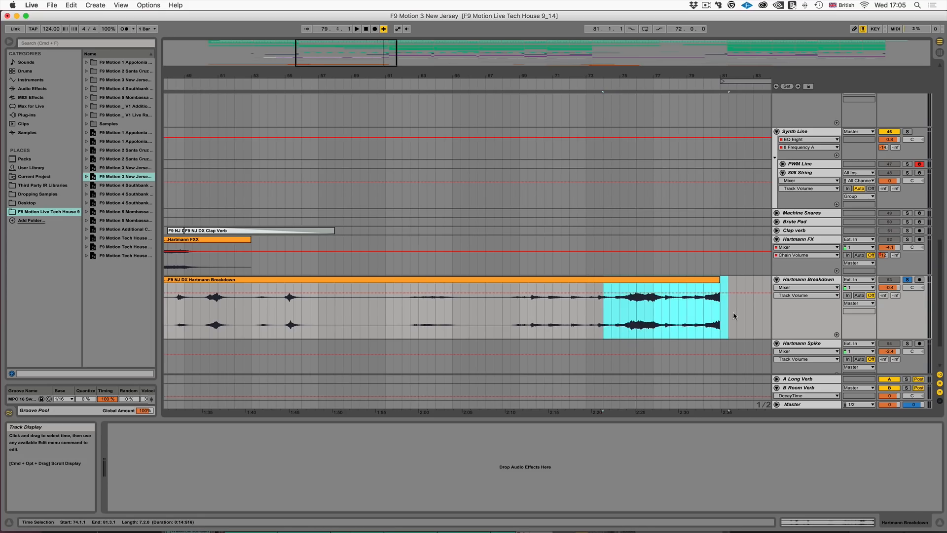
{"action": "scroll", "coordinate": [666, 314], "scroll_direction": "right", "scroll_amount": 2}
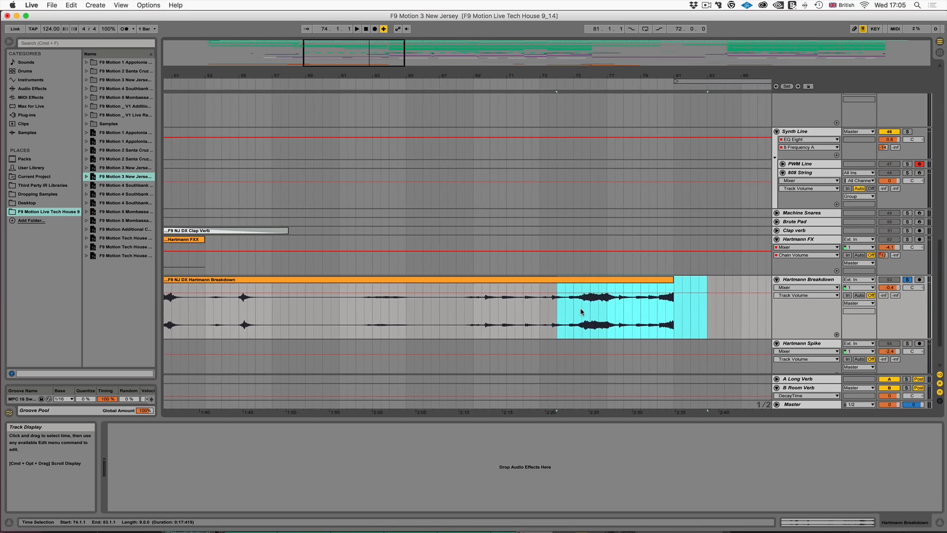
{"action": "scroll", "coordinate": [579, 312], "scroll_direction": "right", "scroll_amount": 1}
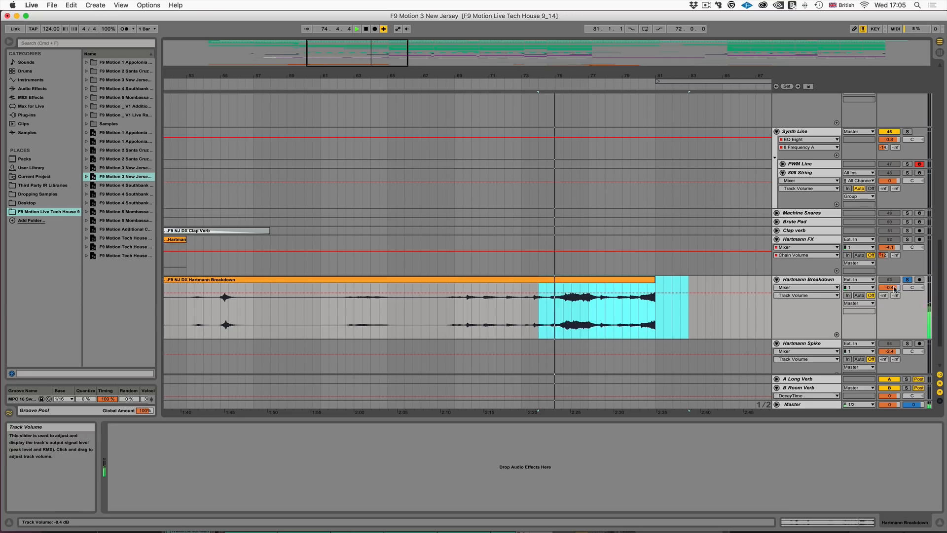
{"action": "left_click_drag", "start_coordinate": [892, 288], "coordinate": [892, 287]}
{"action": "scroll", "coordinate": [662, 307], "scroll_direction": "right", "scroll_amount": 3}
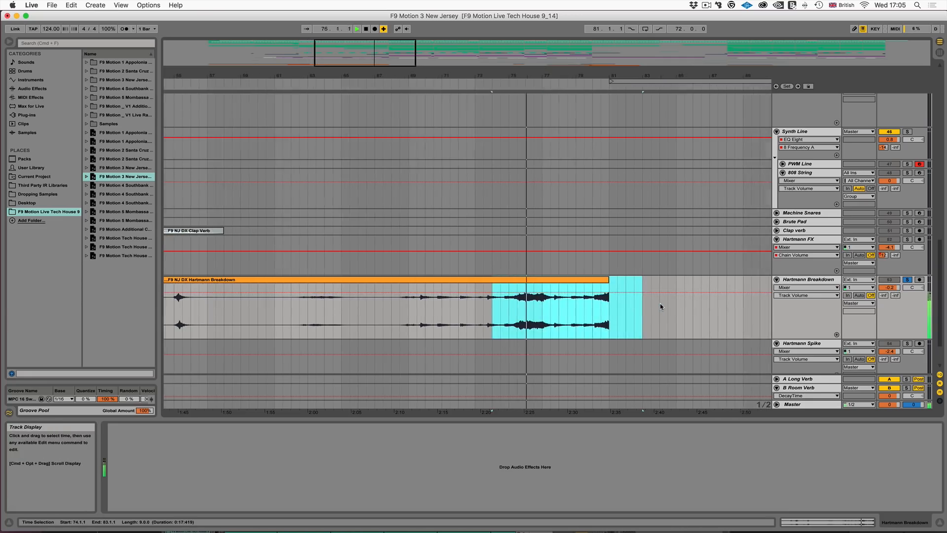
- Play the soloed Hartmann Breakdown clip from bar 55 to audition its earlier swell
{"action": "scroll", "coordinate": [661, 307], "scroll_direction": "left", "scroll_amount": 9}
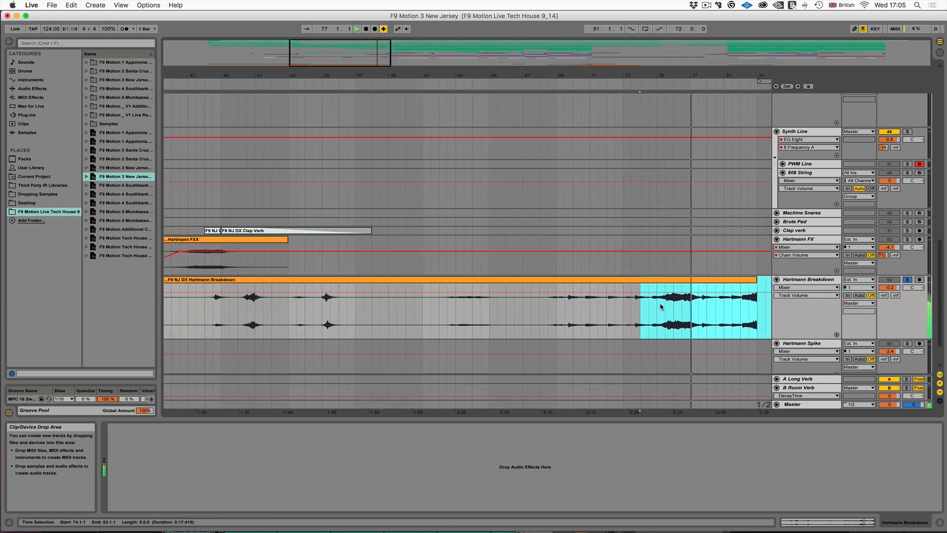
{"action": "scroll", "coordinate": [662, 307], "scroll_direction": "left", "scroll_amount": 4}
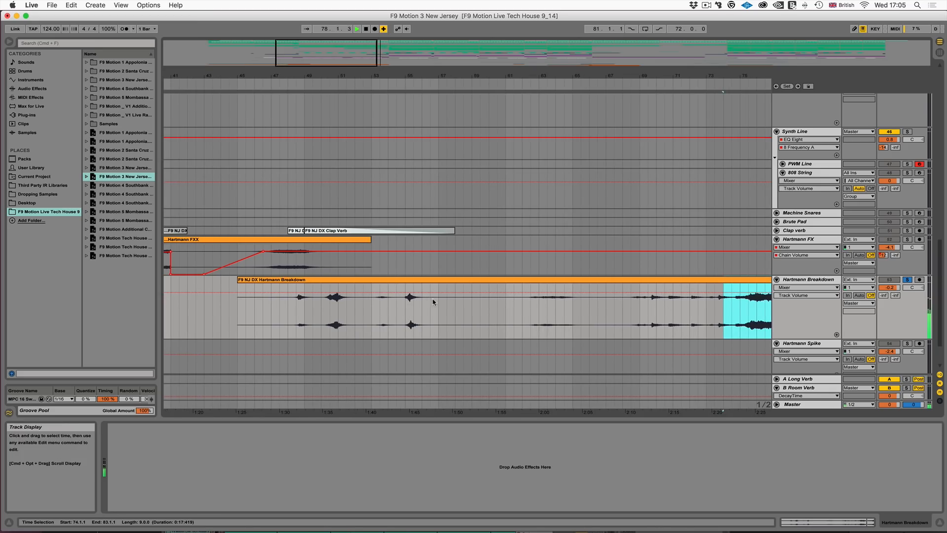
{"action": "left_click", "coordinate": [332, 302]}
{"action": "scroll", "coordinate": [332, 304], "scroll_direction": "left", "scroll_amount": 3}
{"action": "left_click", "coordinate": [451, 307]}
{"action": "key", "text": "space"}
{"action": "key", "text": "space"}
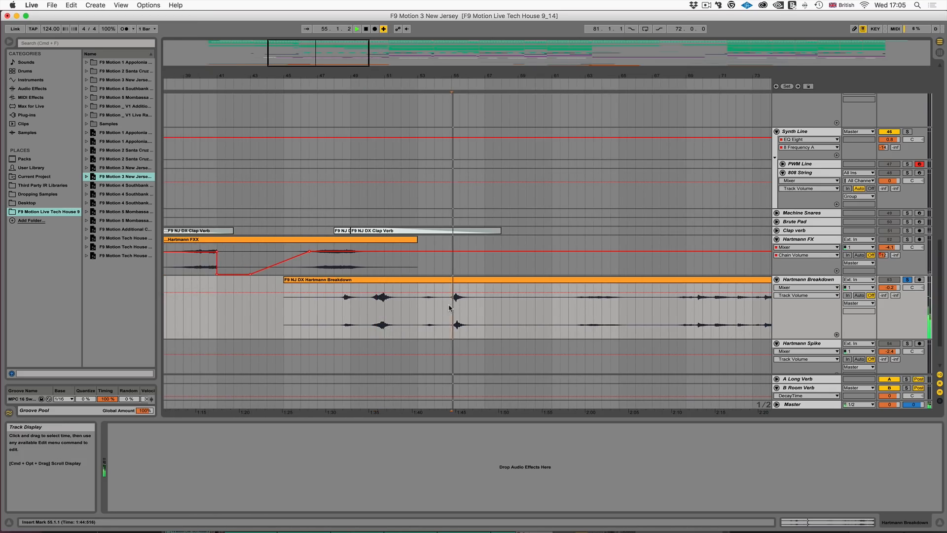
- Solo the Hartmann FX track, audition its clip from about bar 47, and stop playback
{"action": "key", "text": "space"}
{"action": "left_click", "coordinate": [317, 264]}
{"action": "left_click", "coordinate": [908, 239]}
{"action": "key", "text": "space"}
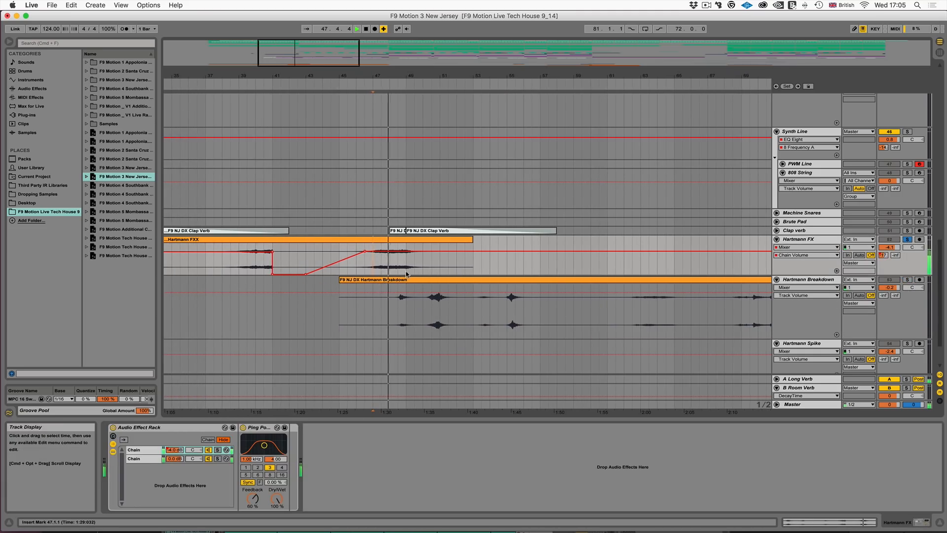
{"action": "key", "text": "space"}
- Unsolo Hartmann FX, play all tracks from 46.3.1, and look along the Hartmann lanes past the end of the breakdown
{"action": "left_click", "coordinate": [907, 239]}
{"action": "left_click", "coordinate": [364, 267]}
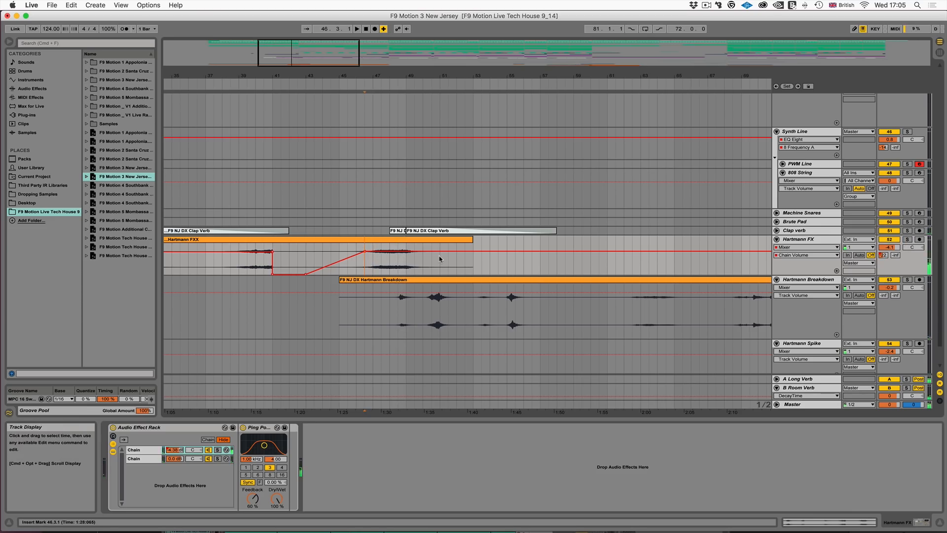
{"action": "key", "text": "space"}
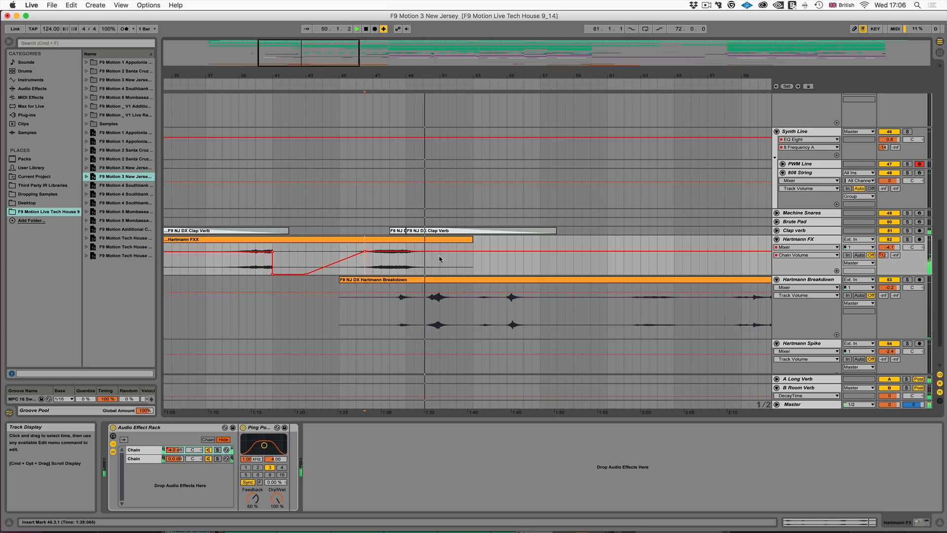
{"action": "scroll", "coordinate": [441, 259], "scroll_direction": "right", "scroll_amount": 10}
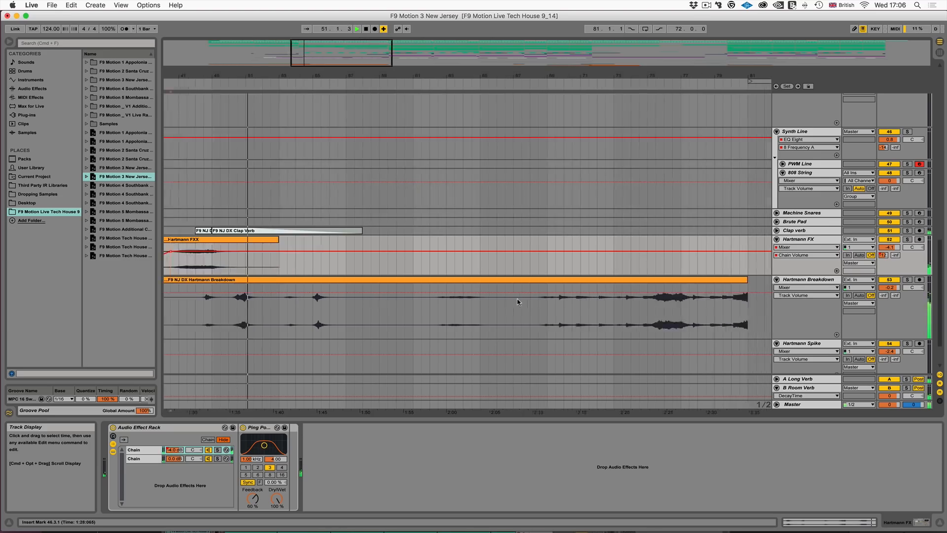
{"action": "scroll", "coordinate": [516, 300], "scroll_direction": "down", "scroll_amount": 3}
{"action": "scroll", "coordinate": [580, 310], "scroll_direction": "right", "scroll_amount": 15}
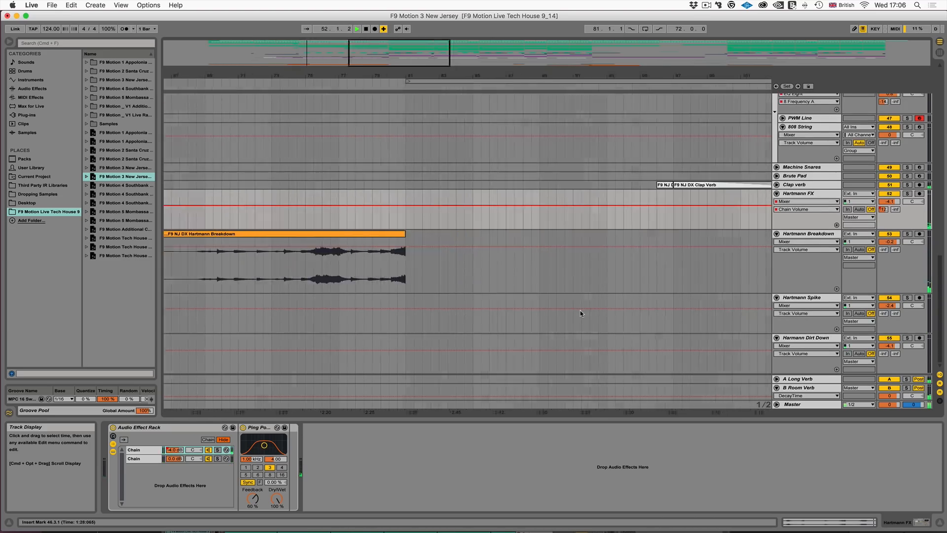
{"action": "scroll", "coordinate": [567, 311], "scroll_direction": "right", "scroll_amount": 20}
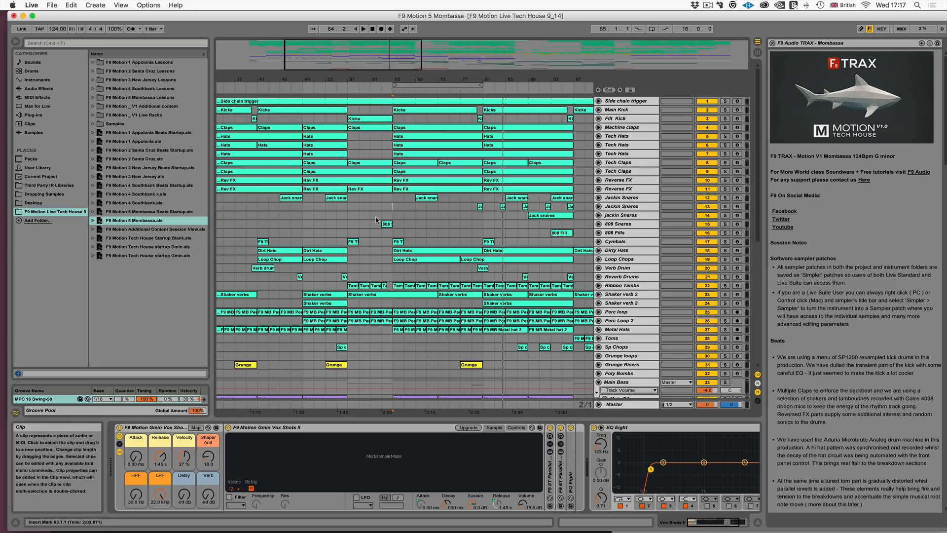
- Play the F9 Motion 5 Mombassa arrangement from bar 65 and close the session notes
{"action": "left_click", "coordinate": [393, 206]}
{"action": "key", "text": "space"}
{"action": "left_click", "coordinate": [773, 43]}
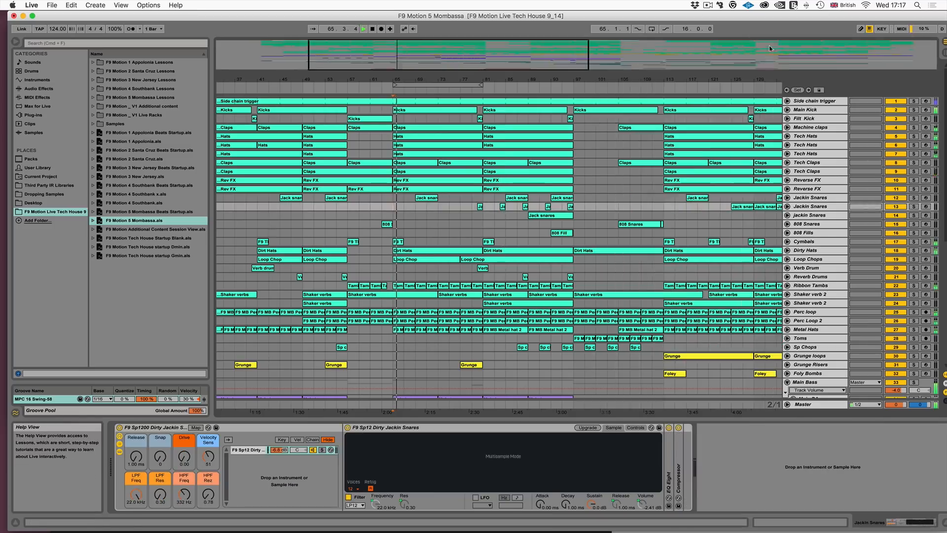
- Unfold the Alt Bass group and look over the vox, synth and FX tracks below it during playback
{"action": "scroll", "coordinate": [552, 284], "scroll_direction": "down", "scroll_amount": 2}
{"action": "scroll", "coordinate": [552, 285], "scroll_direction": "down", "scroll_amount": 3}
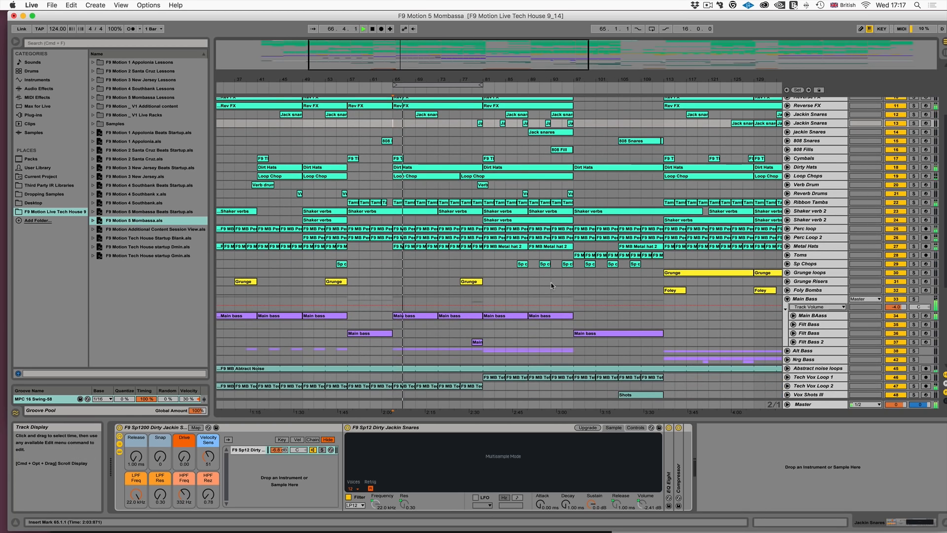
{"action": "left_click", "coordinate": [788, 351]}
{"action": "scroll", "coordinate": [532, 341], "scroll_direction": "down", "scroll_amount": 3}
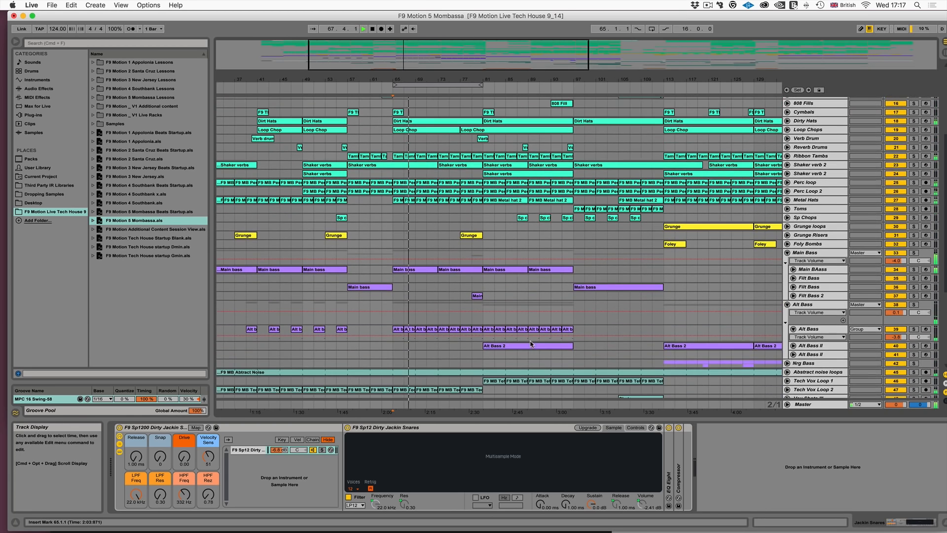
{"action": "scroll", "coordinate": [532, 342], "scroll_direction": "down", "scroll_amount": 2}
{"action": "scroll", "coordinate": [532, 341], "scroll_direction": "down", "scroll_amount": 3}
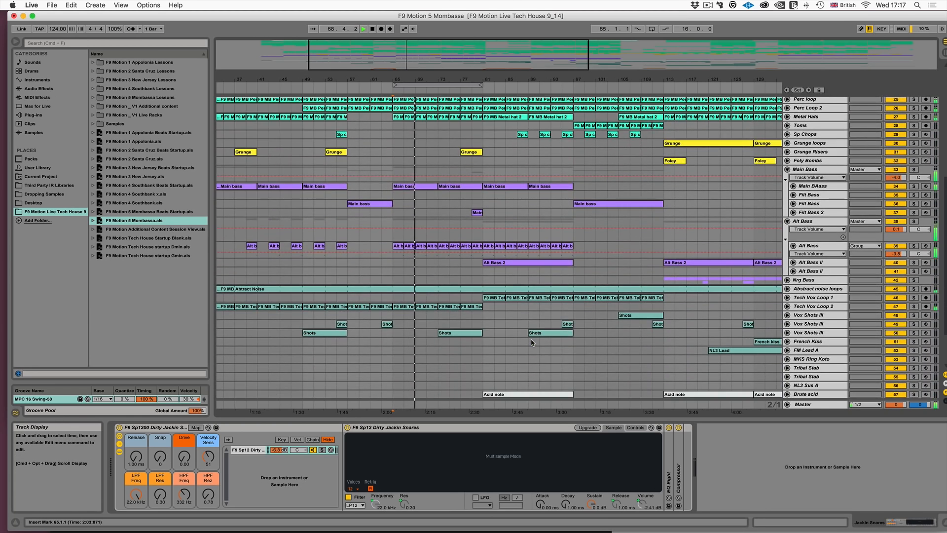
{"action": "scroll", "coordinate": [532, 342], "scroll_direction": "down", "scroll_amount": 2}
{"action": "scroll", "coordinate": [532, 342], "scroll_direction": "down", "scroll_amount": 2}
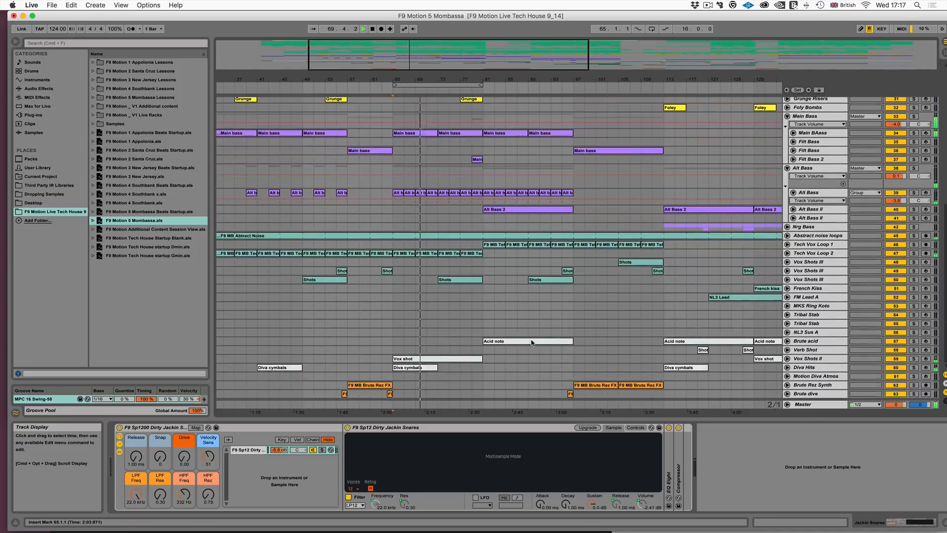
{"action": "scroll", "coordinate": [531, 341], "scroll_direction": "up", "scroll_amount": 7}
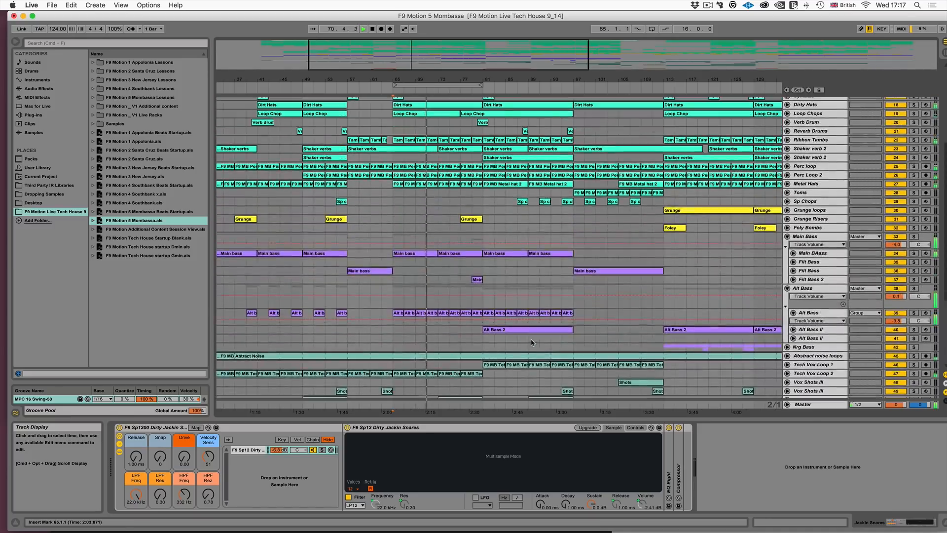
{"action": "scroll", "coordinate": [531, 341], "scroll_direction": "up", "scroll_amount": 3}
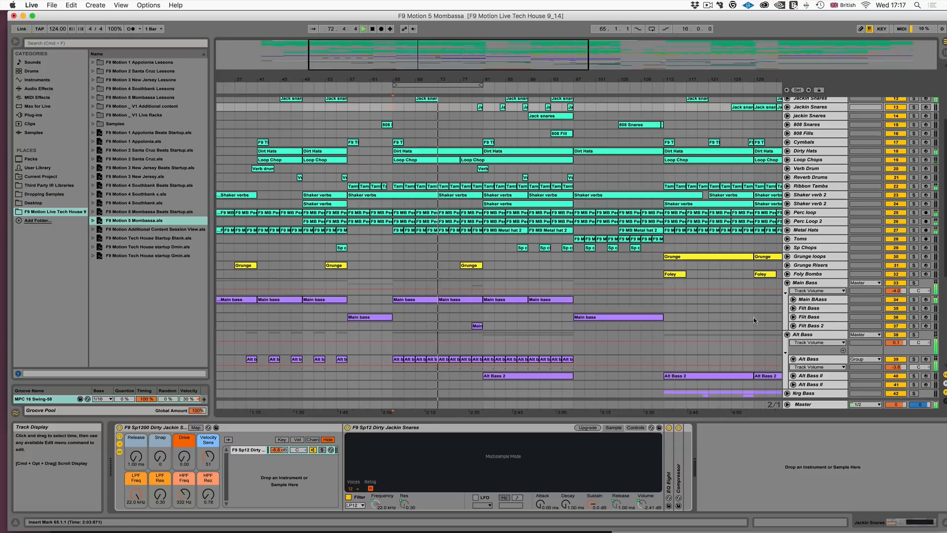
- Show the devices of the Main BAass track, the Alt Bass group, its Alt Bass layer and the first Alt Bass II in turn
{"action": "left_click", "coordinate": [808, 300]}
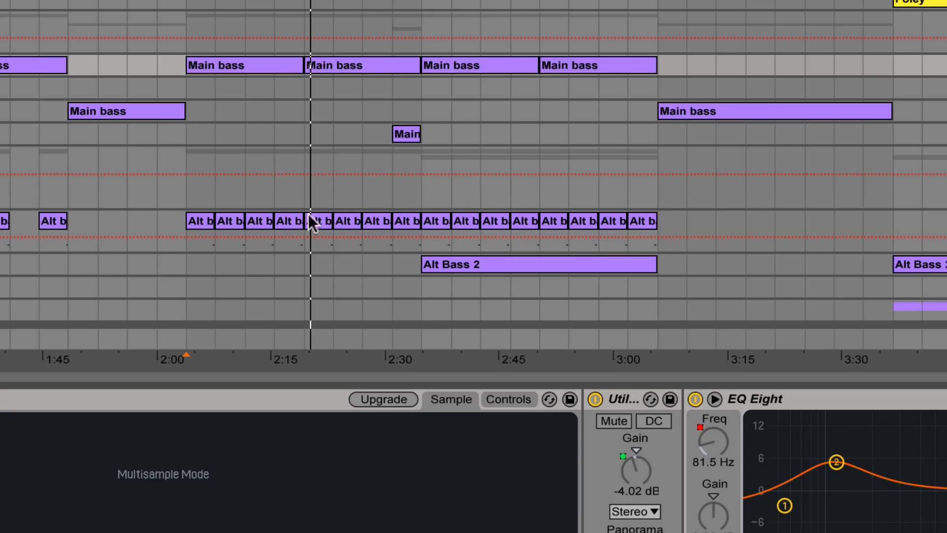
{"action": "left_click_drag", "start_coordinate": [181, 155], "coordinate": [645, 154]}
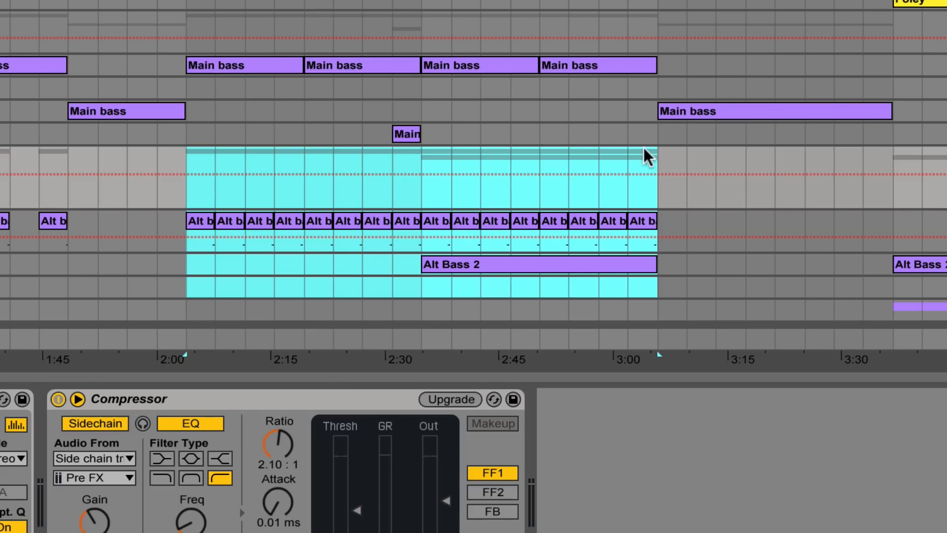
{"action": "left_click", "coordinate": [945, 220]}
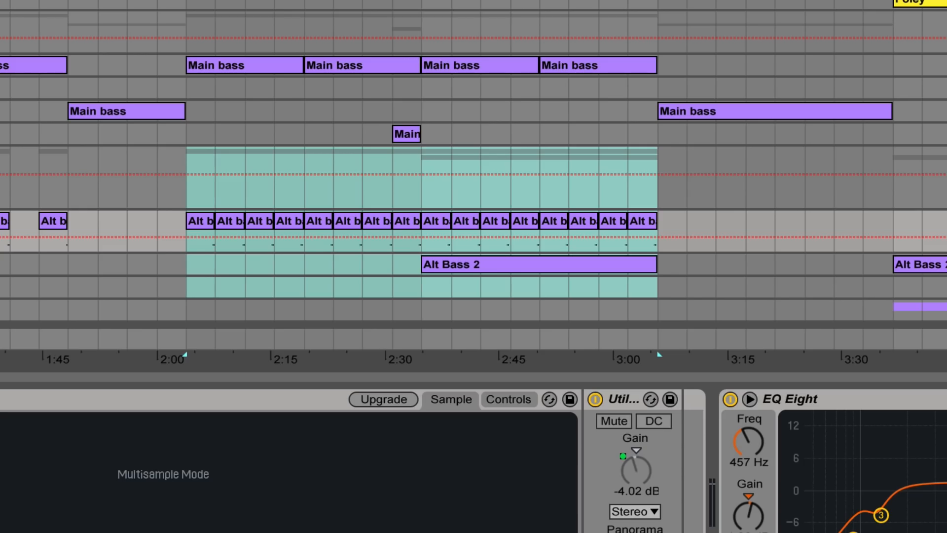
{"action": "left_click", "coordinate": [945, 264]}
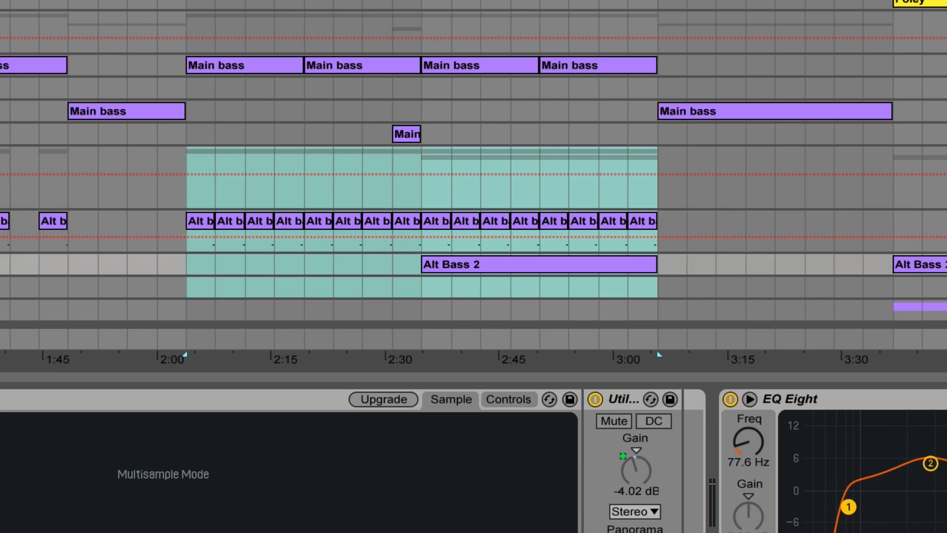
{"action": "scroll", "coordinate": [698, 119], "scroll_direction": "right", "scroll_amount": 3}
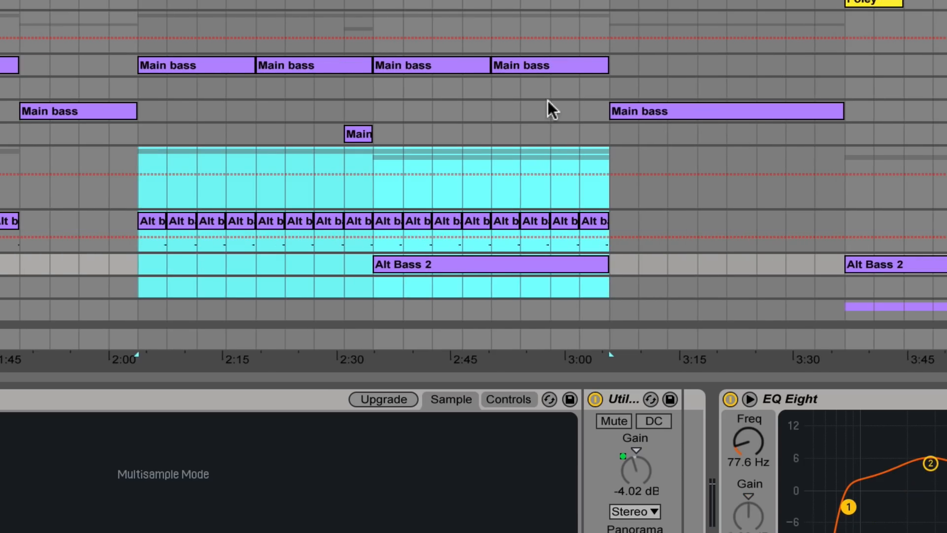
- Select bars 95 to 123 on the upper Filt Bass lane, play from there, and look over the bass, synth and drum tracks
{"action": "left_click_drag", "start_coordinate": [591, 88], "coordinate": [945, 88]}
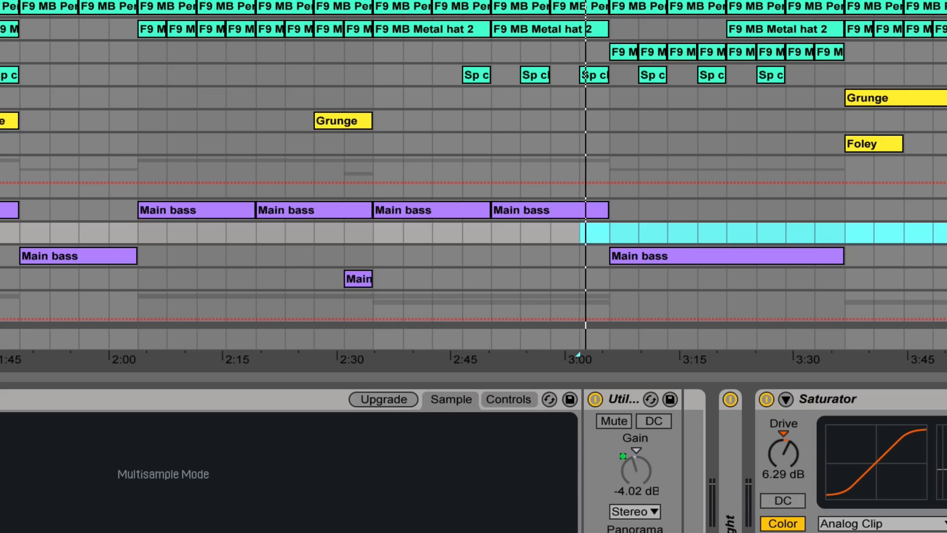
{"action": "scroll", "coordinate": [639, 21], "scroll_direction": "down", "scroll_amount": 3}
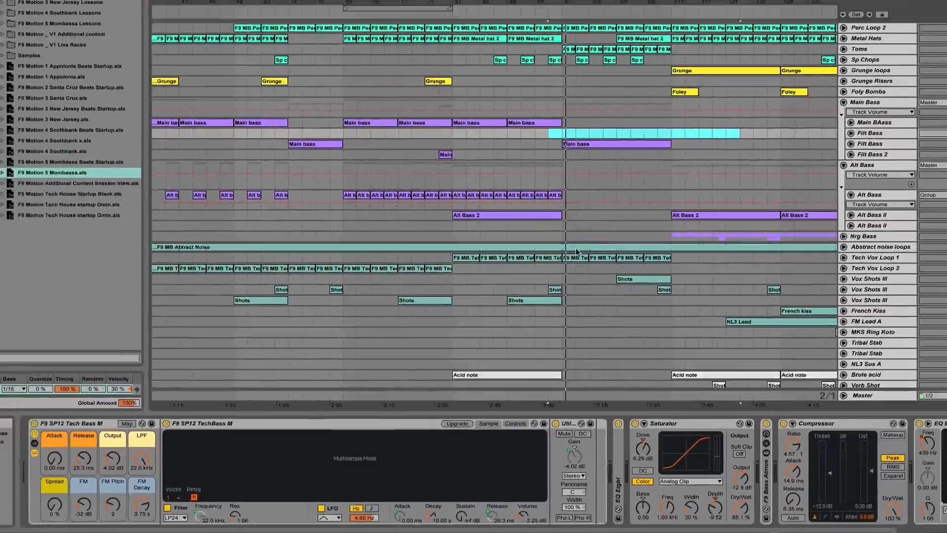
{"action": "scroll", "coordinate": [566, 286], "scroll_direction": "down", "scroll_amount": 2}
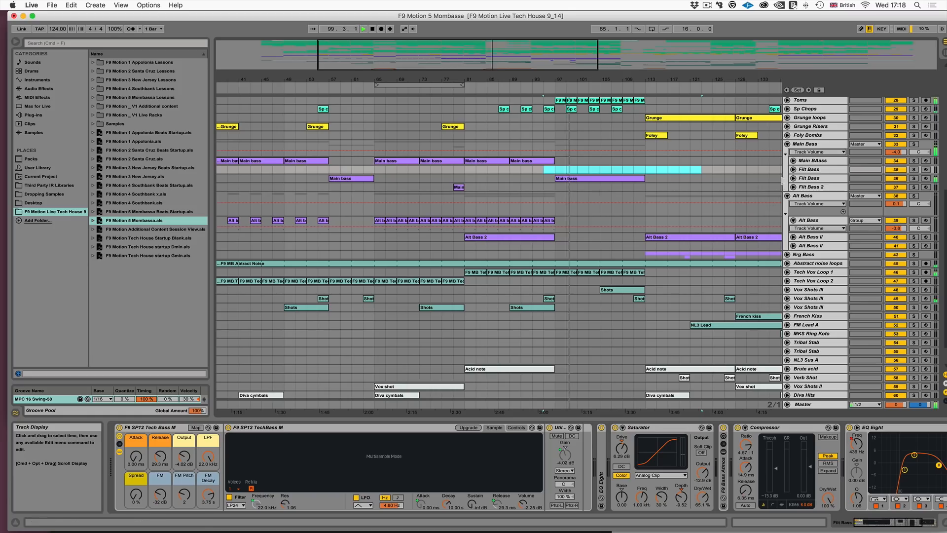
{"action": "scroll", "coordinate": [650, 229], "scroll_direction": "down", "scroll_amount": 2}
{"action": "scroll", "coordinate": [650, 229], "scroll_direction": "down", "scroll_amount": 1}
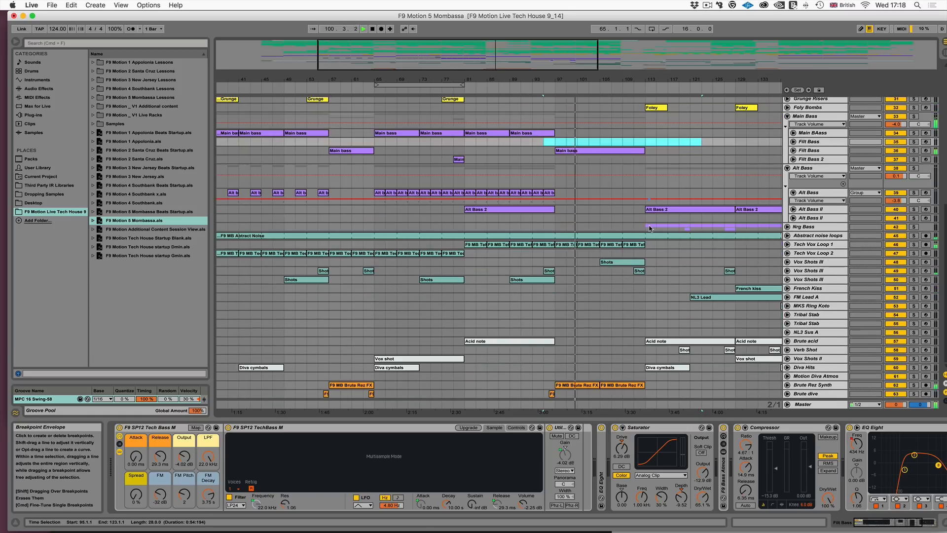
{"action": "scroll", "coordinate": [689, 336], "scroll_direction": "up", "scroll_amount": 5}
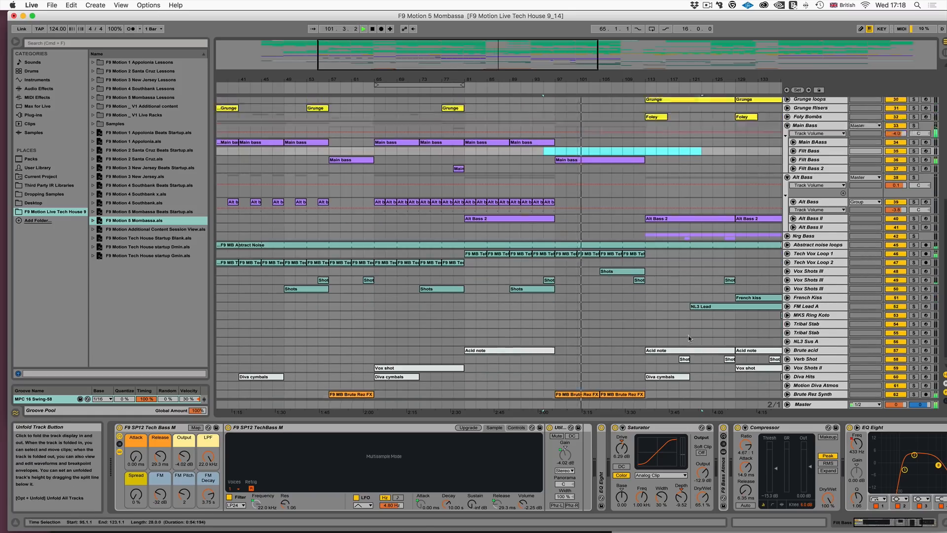
{"action": "scroll", "coordinate": [689, 339], "scroll_direction": "up", "scroll_amount": 20}
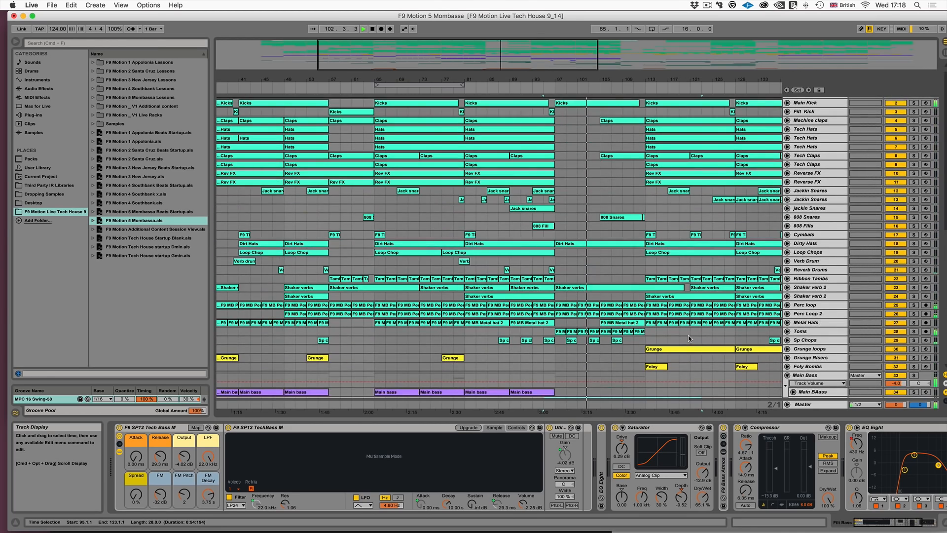
{"action": "scroll", "coordinate": [689, 339], "scroll_direction": "down", "scroll_amount": 4}
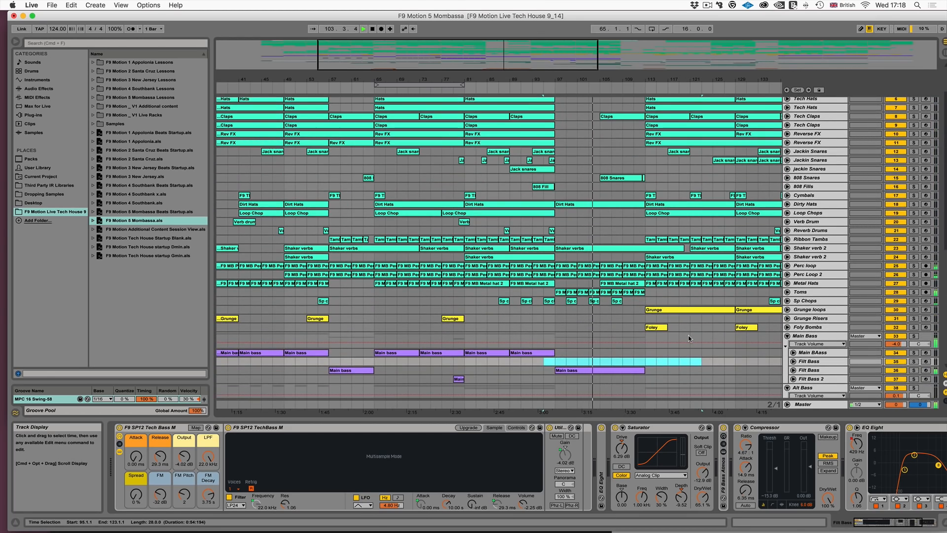
- Move the project window fully onto the screen and zoom in on the arrangement around bar 93, with the bass and synth tracks in view
{"action": "left_click_drag", "start_coordinate": [667, 20], "coordinate": [660, 19]}
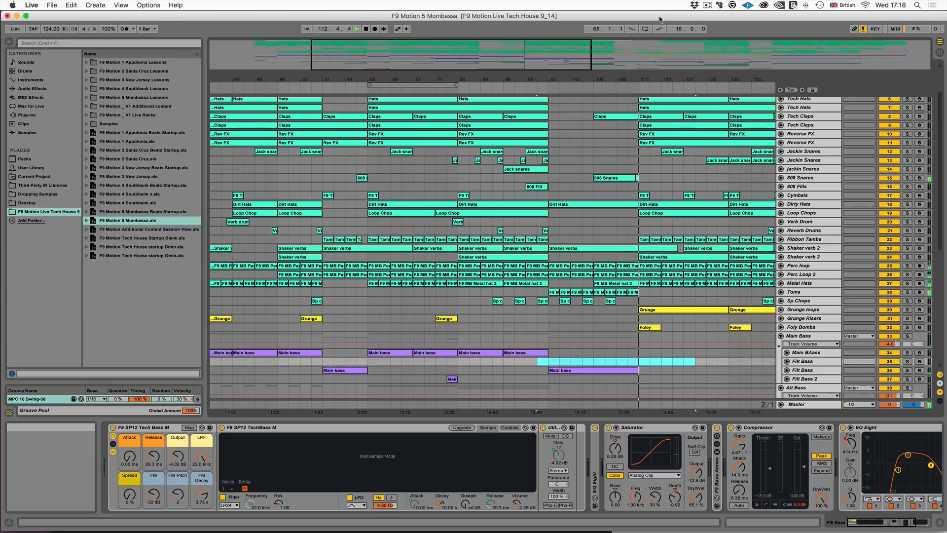
{"action": "left_click_drag", "start_coordinate": [537, 52], "coordinate": [568, 59]}
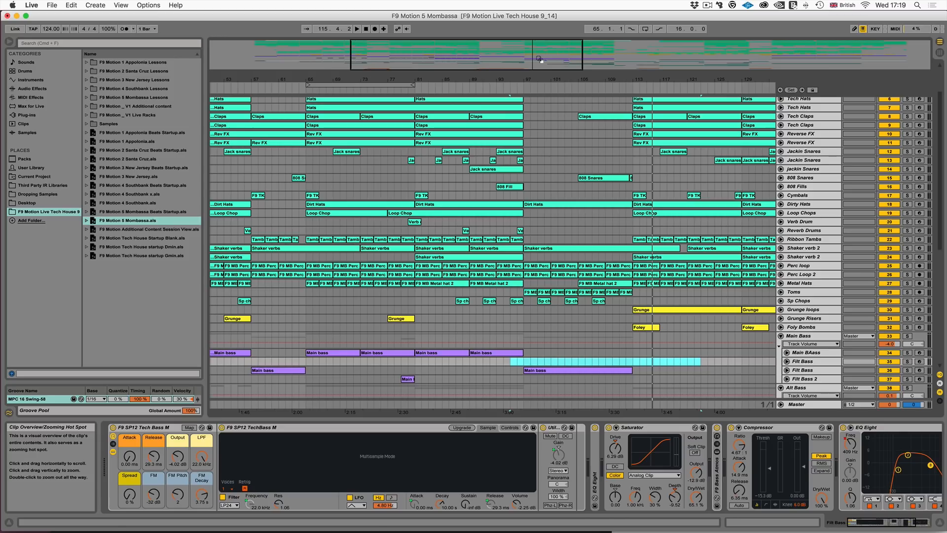
{"action": "scroll", "coordinate": [641, 222], "scroll_direction": "down", "scroll_amount": 10}
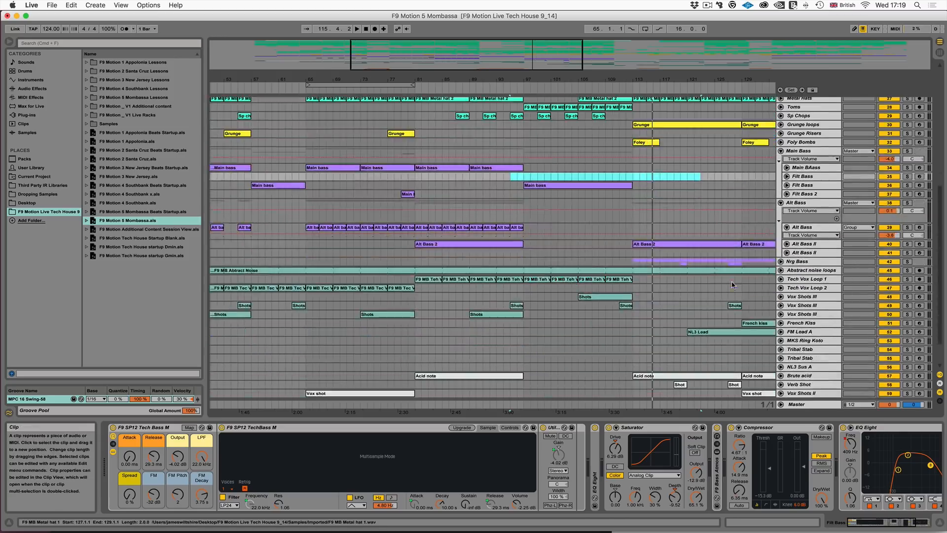
- Unfold the Nrg Bass group and show the MIDI notes of the JP8 Bass clip at bar 113 on its upper layer
{"action": "left_click", "coordinate": [781, 262]}
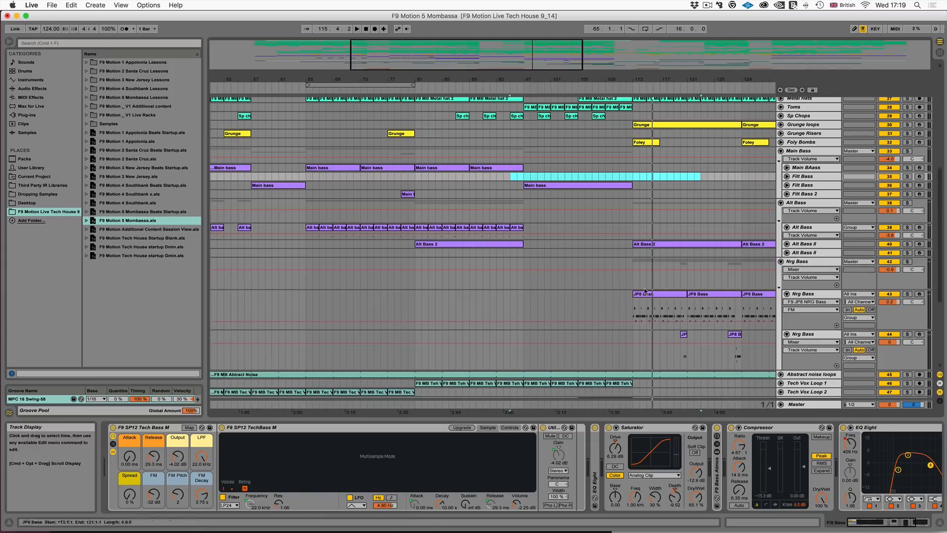
{"action": "left_click", "coordinate": [655, 297]}
{"action": "scroll", "coordinate": [655, 298], "scroll_direction": "right", "scroll_amount": 1}
{"action": "scroll", "coordinate": [655, 297], "scroll_direction": "up", "scroll_amount": 6}
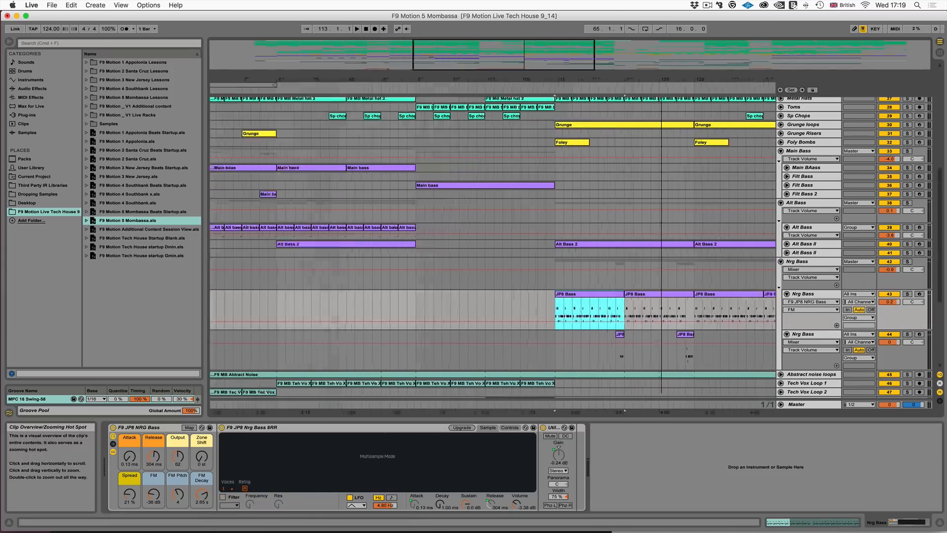
{"action": "double_click", "coordinate": [520, 296]}
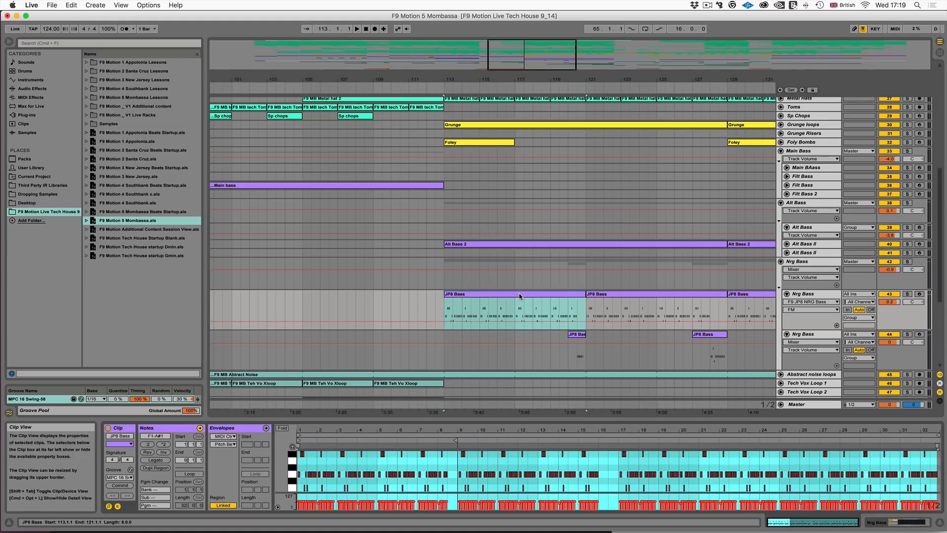
{"action": "left_click", "coordinate": [545, 298]}
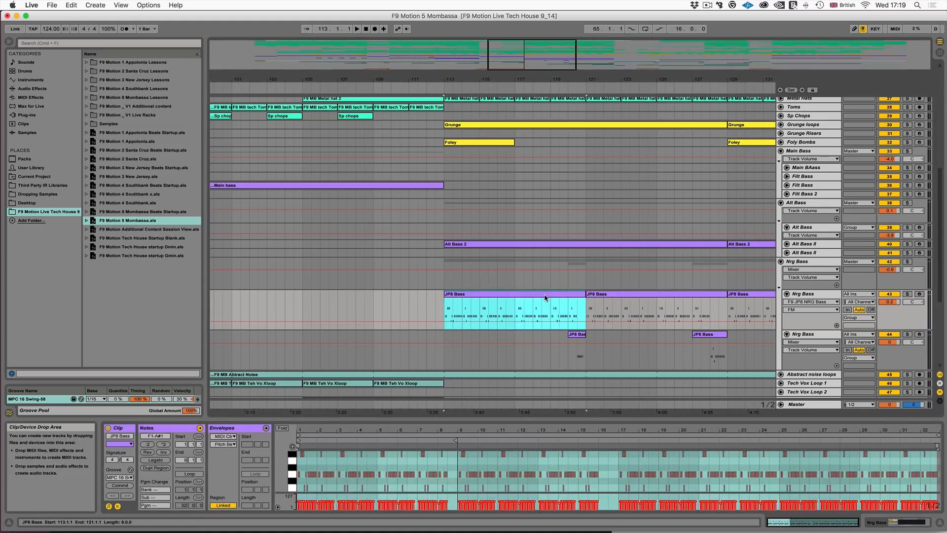
- Audition the JP8 Bass clip from bar 113 and zoom in on the MIDI notes of its opening bars
{"action": "key", "text": "space"}
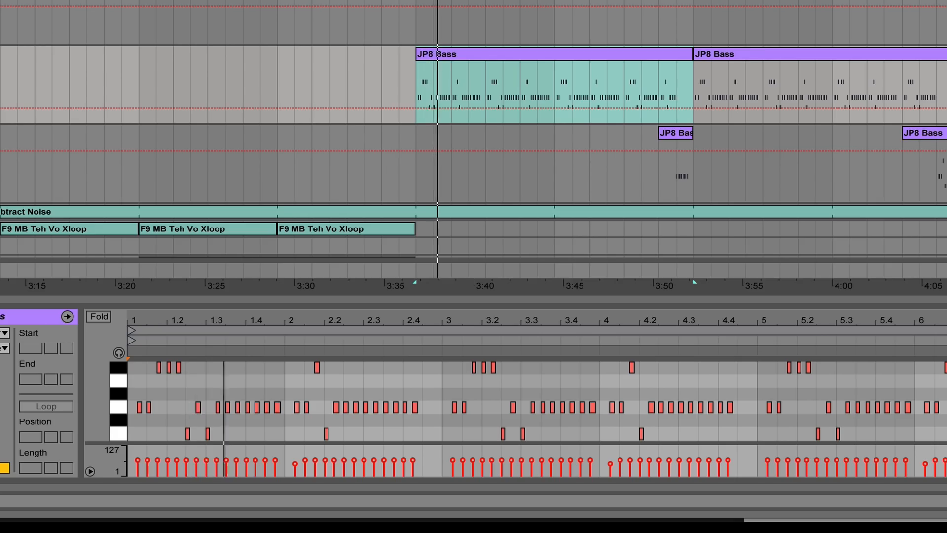
{"action": "left_click_drag", "start_coordinate": [345, 1], "coordinate": [346, 49]}
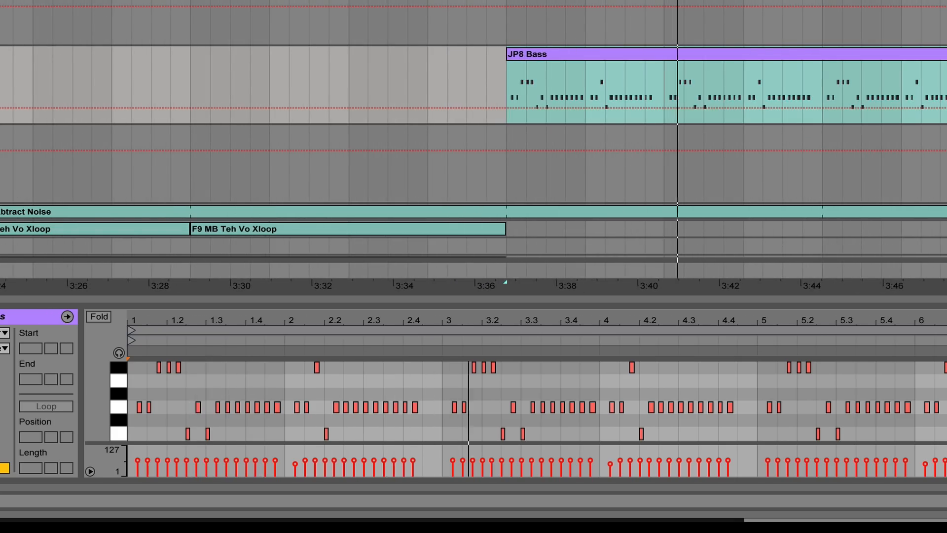
{"action": "left_click_drag", "start_coordinate": [322, 320], "coordinate": [322, 380]}
{"action": "scroll", "coordinate": [719, 449], "scroll_direction": "left", "scroll_amount": 10}
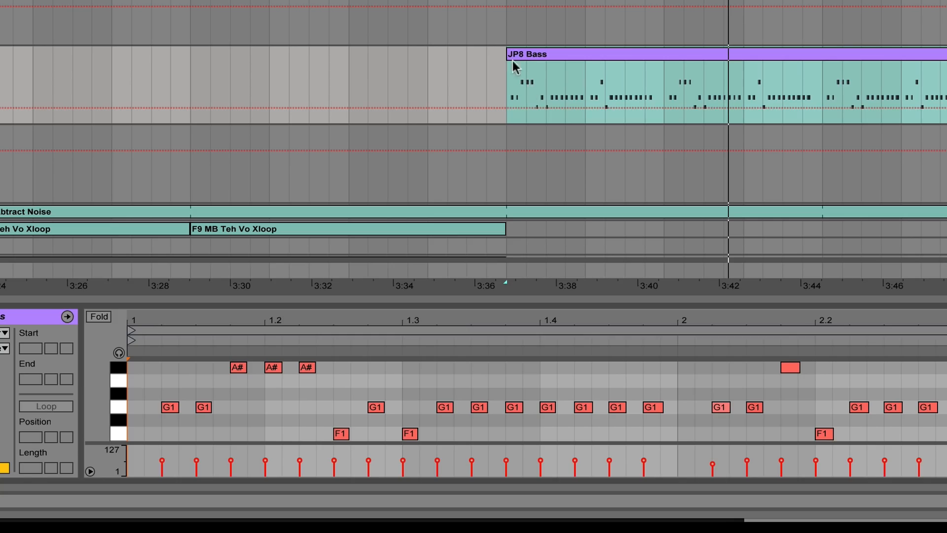
{"action": "left_click", "coordinate": [538, 52]}
{"action": "key", "text": "space"}
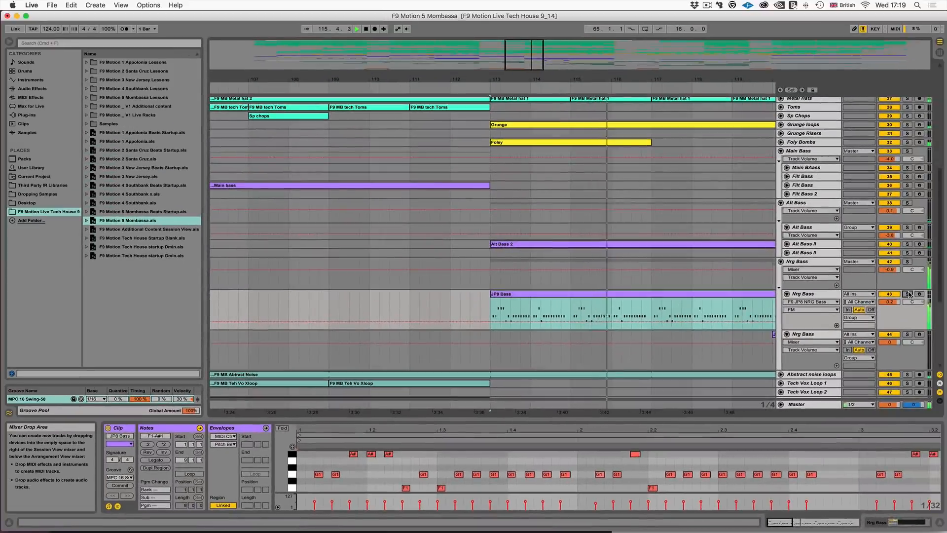
{"action": "key", "text": "space"}
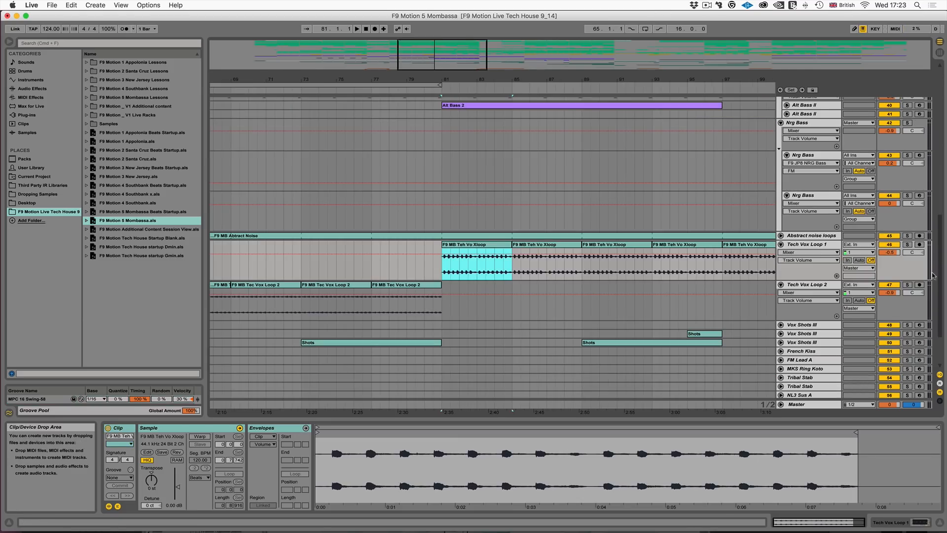
- Solo Tech Vox Loop 1 and play its F9 MB Teh Vo Xloop clip from bar 81
{"action": "left_click", "coordinate": [908, 244]}
{"action": "left_click", "coordinate": [472, 246]}
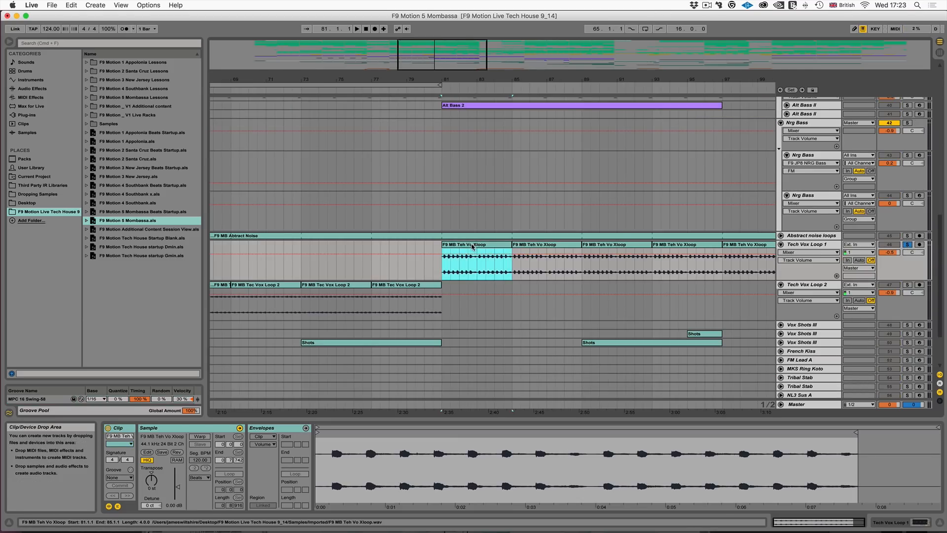
{"action": "left_click_drag", "start_coordinate": [428, 51], "coordinate": [428, 65]}
{"action": "key", "text": "space"}
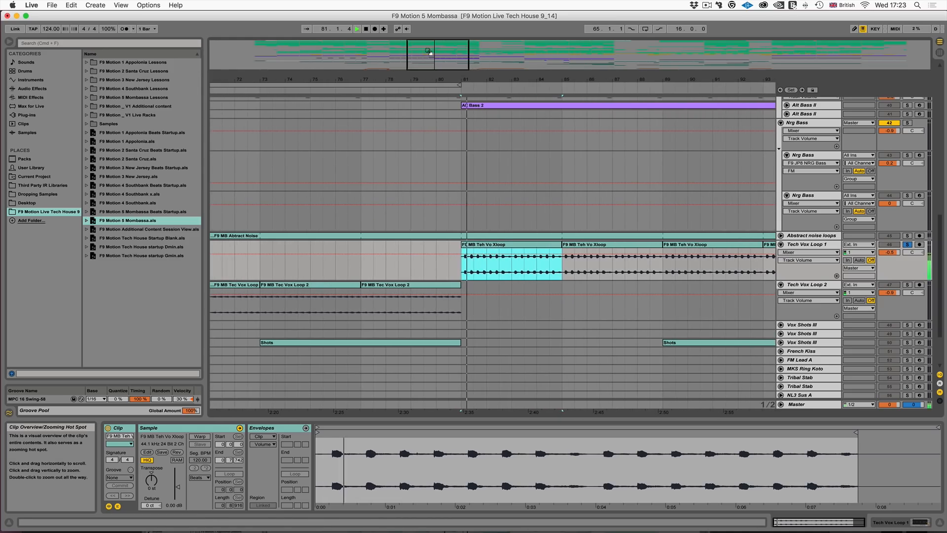
- Solo Tech Vox Loop 2 and play its F9 MB Tec Vox Loop 2 clip from bar 77
{"action": "left_click", "coordinate": [409, 285]}
{"action": "key", "text": "space"}
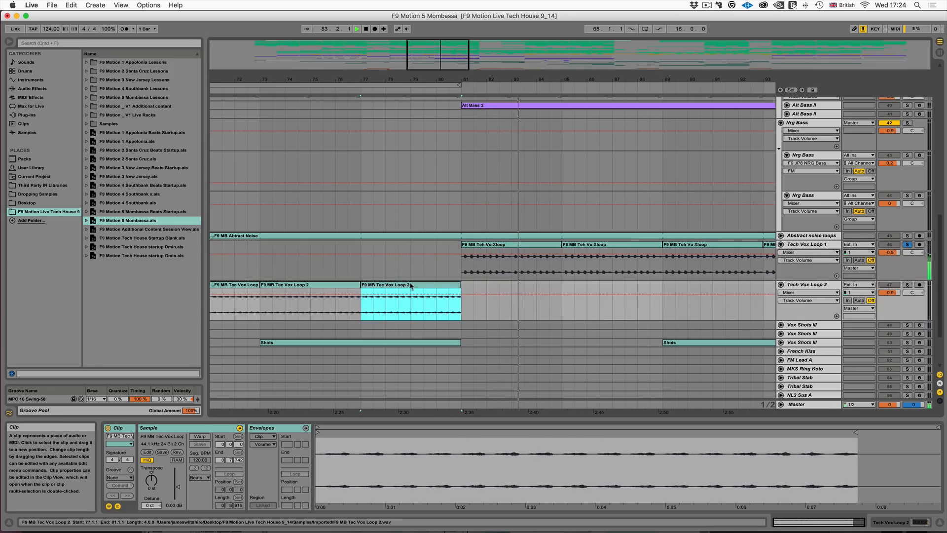
{"action": "left_click", "coordinate": [908, 285]}
{"action": "key", "text": "space"}
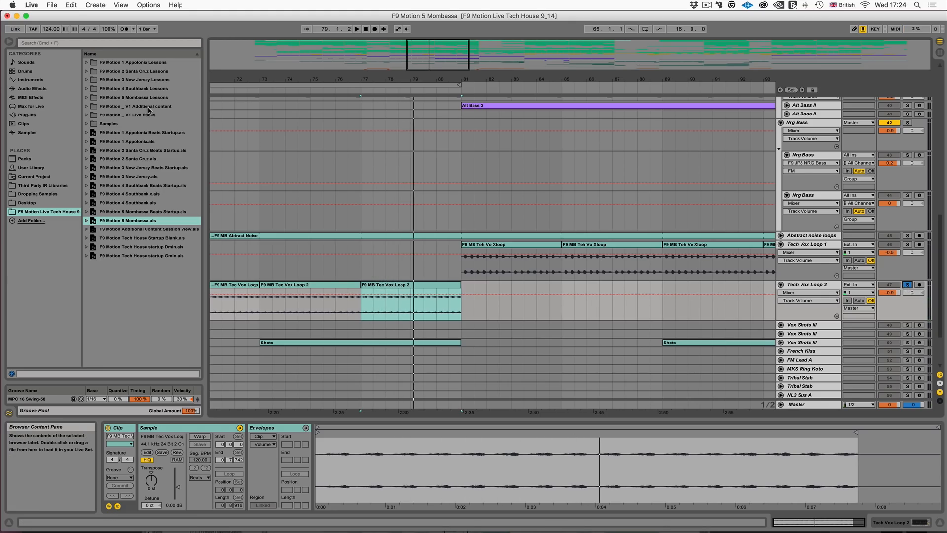
{"action": "key", "text": "space"}
- Place F9 Dirty SP Loop 02 from the V1 Additional content's Dirty SP12 loops at bar 81 of Tech Vox Loop 2 and play it
{"action": "left_click", "coordinate": [86, 108]}
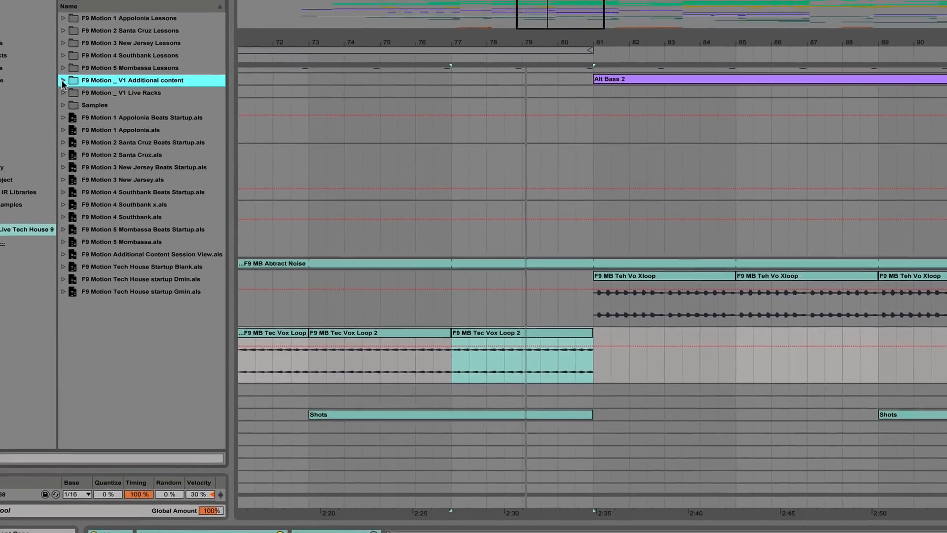
{"action": "left_click", "coordinate": [67, 86]}
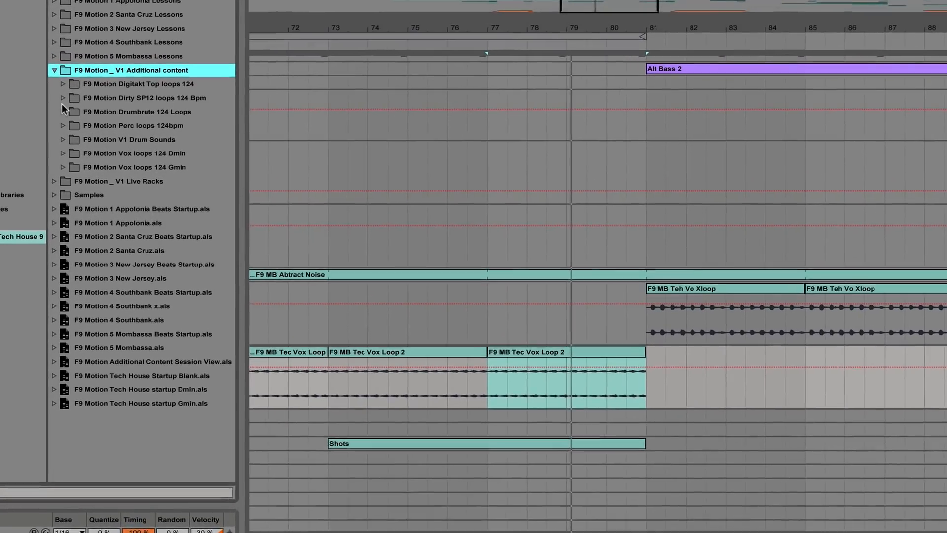
{"action": "left_click", "coordinate": [58, 96]}
{"action": "left_click_drag", "start_coordinate": [138, 125], "coordinate": [690, 407]}
{"action": "left_click_drag", "start_coordinate": [746, 436], "coordinate": [757, 384]}
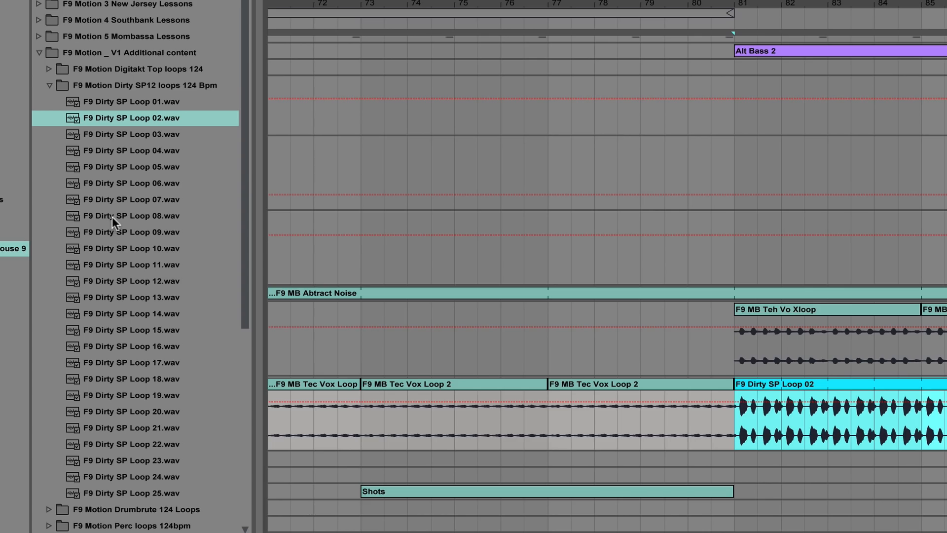
{"action": "key", "text": "space"}
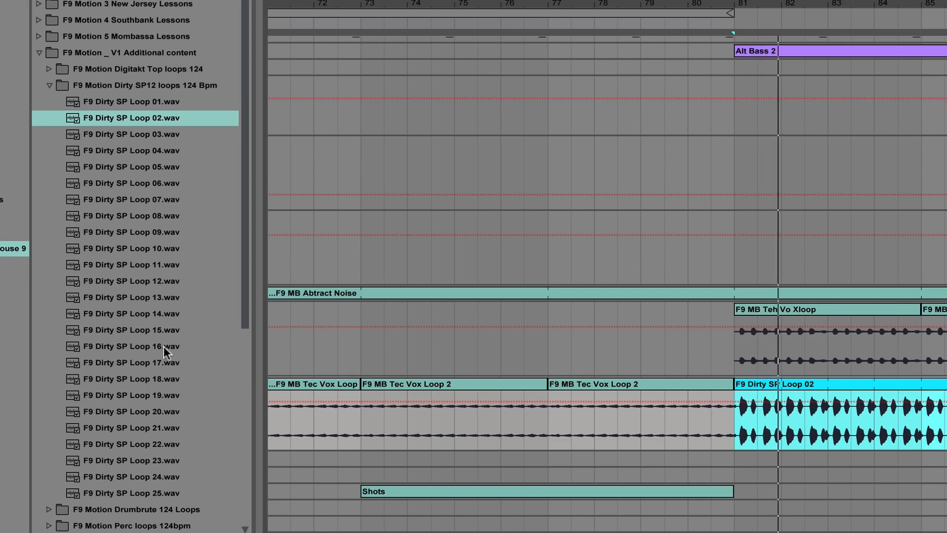
- Collapse the Dirty SP12 folder and preview Digitakt Top Loops 7 and 9 from the Digitakt Top loops 124 folder
{"action": "left_click", "coordinate": [50, 84]}
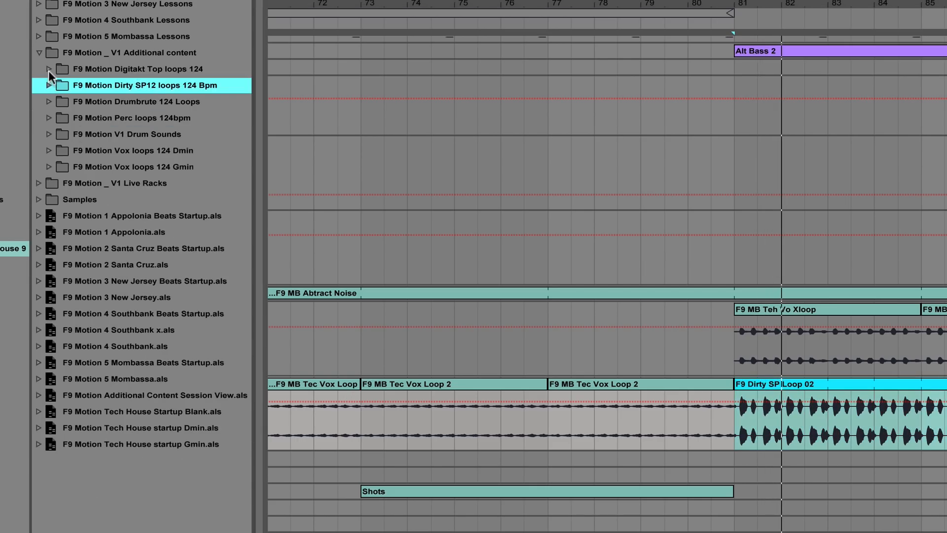
{"action": "left_click", "coordinate": [49, 70]}
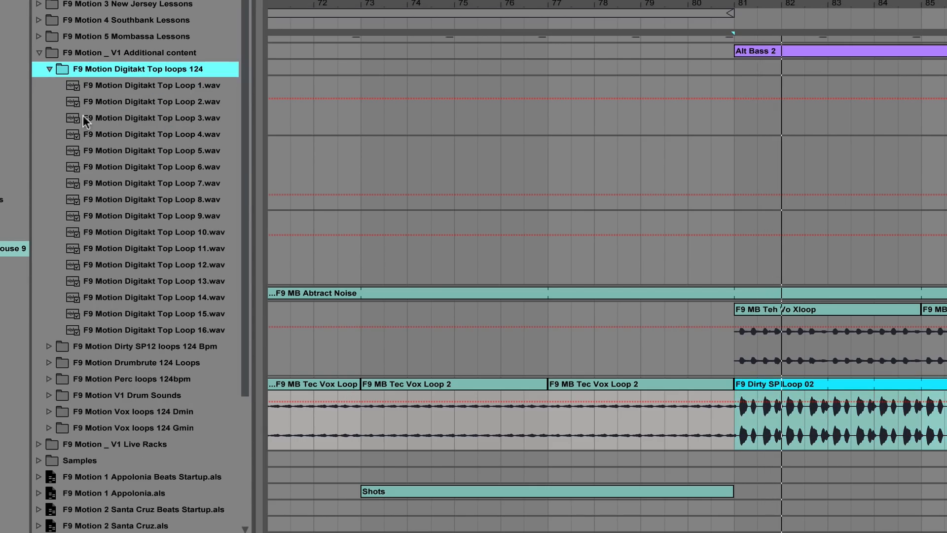
{"action": "left_click", "coordinate": [134, 180]}
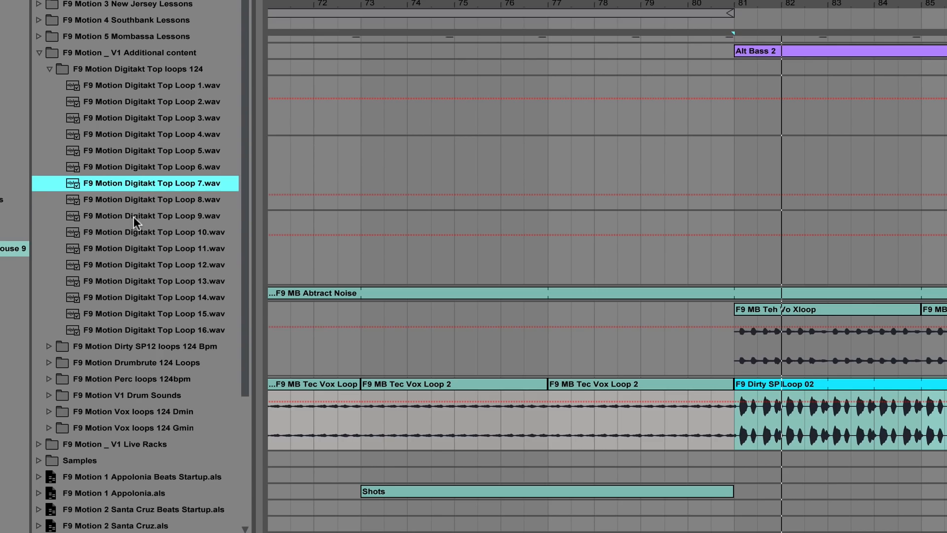
{"action": "left_click", "coordinate": [134, 217]}
- Preview several Gmin tech Vox Loops from the Vox loops 124 Gmin folder, including 17, 19, 20, 22, 7, 3 and 28
{"action": "scroll", "coordinate": [118, 287], "scroll_direction": "down", "scroll_amount": 1}
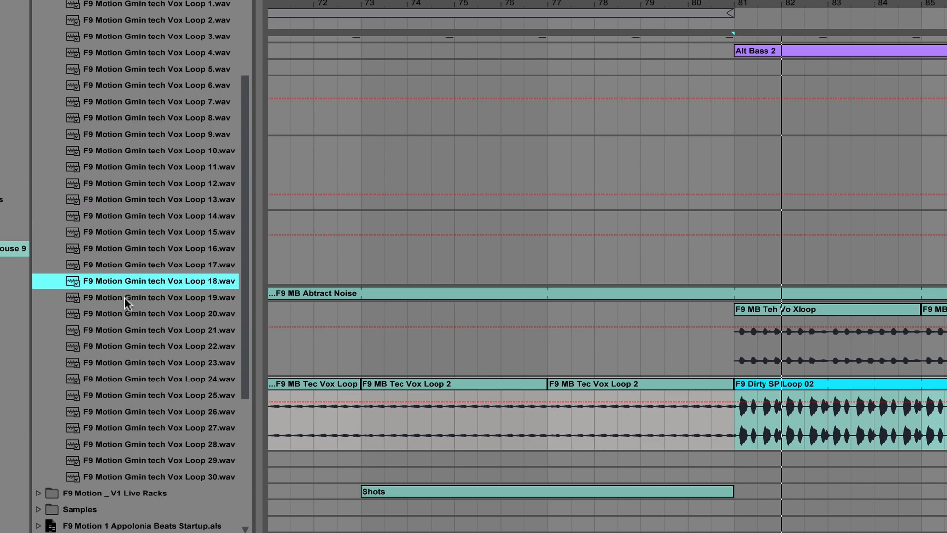
{"action": "left_click", "coordinate": [110, 265]}
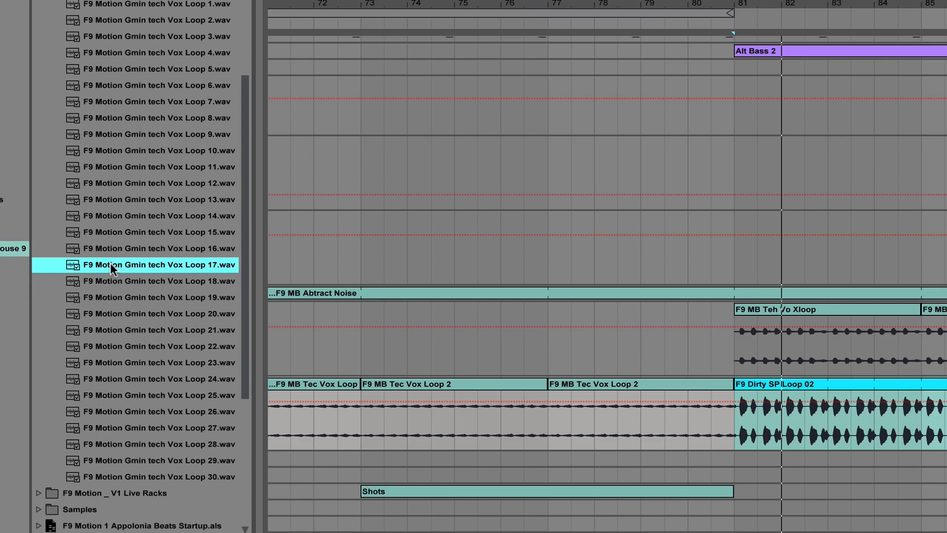
{"action": "left_click", "coordinate": [113, 298]}
{"action": "left_click", "coordinate": [117, 320]}
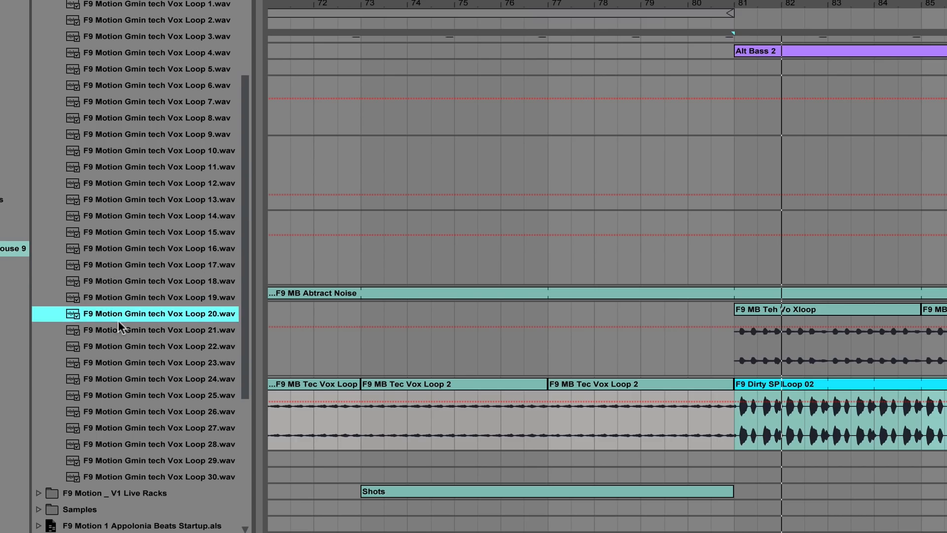
{"action": "left_click", "coordinate": [131, 352]}
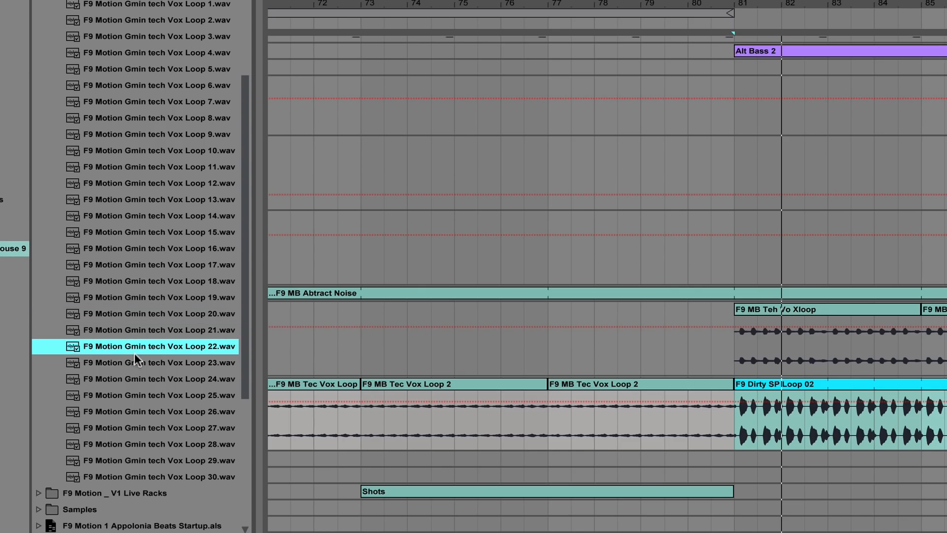
{"action": "left_click", "coordinate": [150, 99]}
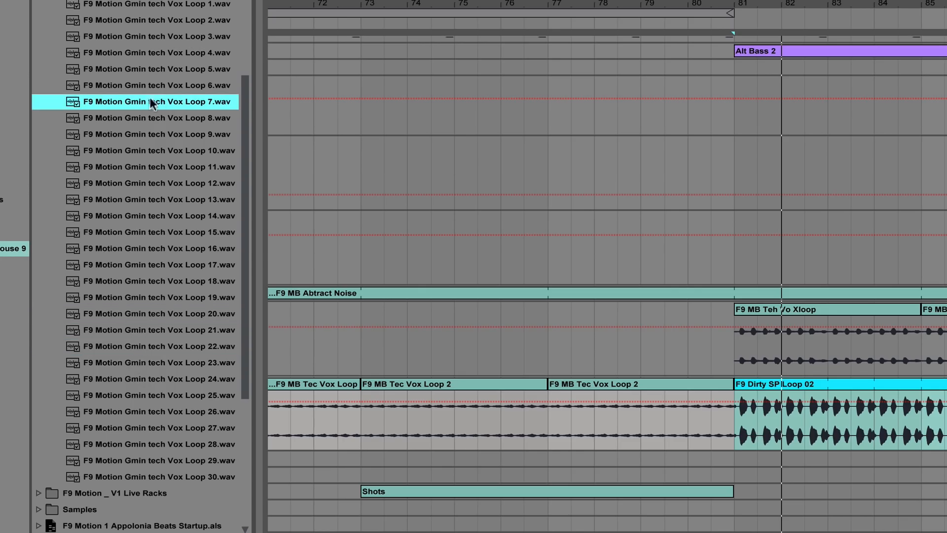
{"action": "left_click", "coordinate": [152, 36]}
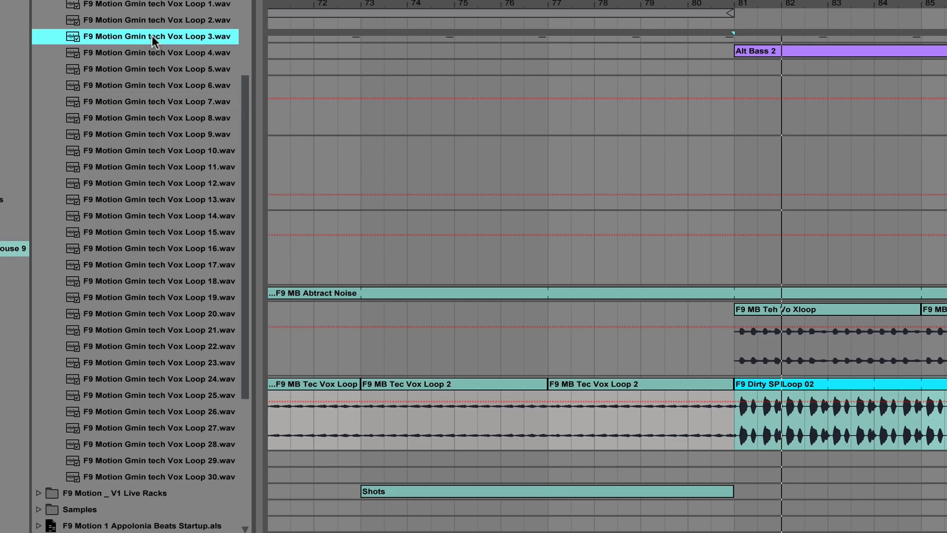
{"action": "left_click", "coordinate": [175, 443]}
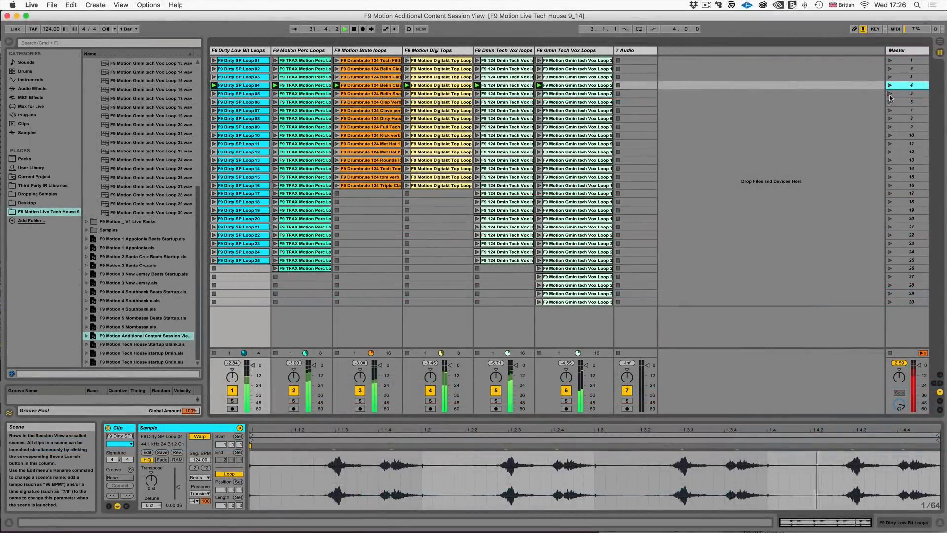
- Launch scene 5 in the Additional Content Session View set to hear its loops together
{"action": "left_click", "coordinate": [890, 95]}
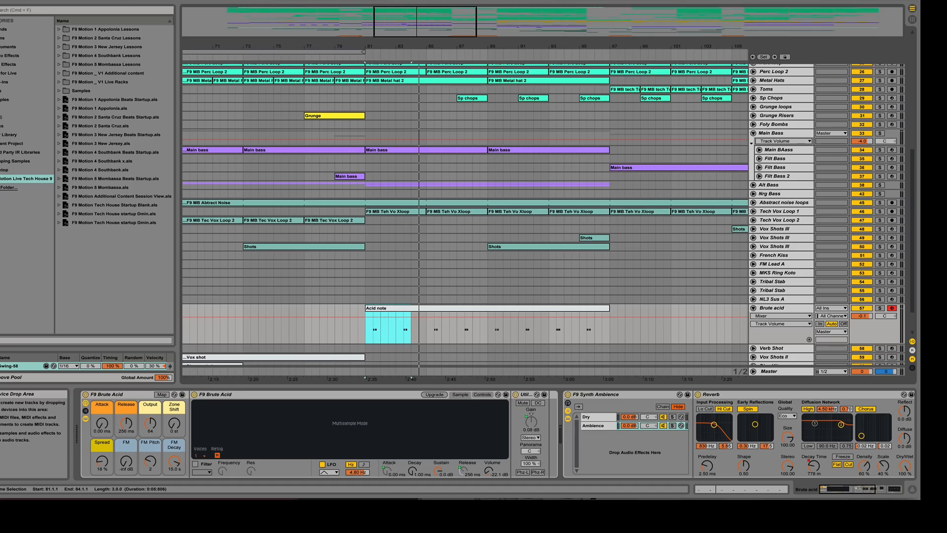
- Unfold the Brute Rez Synth track at the end of the Mombassa arrangement and look over the FX tracks around it
{"action": "scroll", "coordinate": [660, 209], "scroll_direction": "down", "scroll_amount": 3}
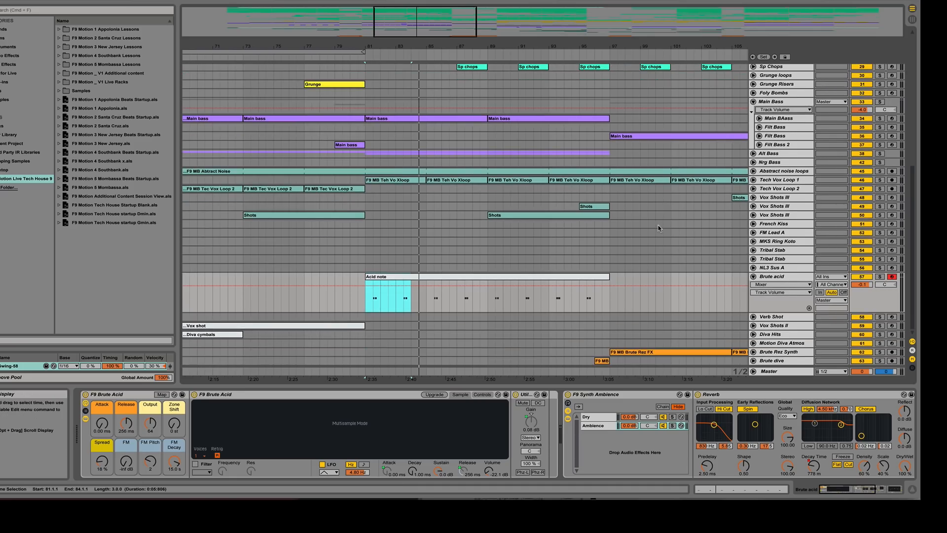
{"action": "scroll", "coordinate": [689, 254], "scroll_direction": "right", "scroll_amount": 10}
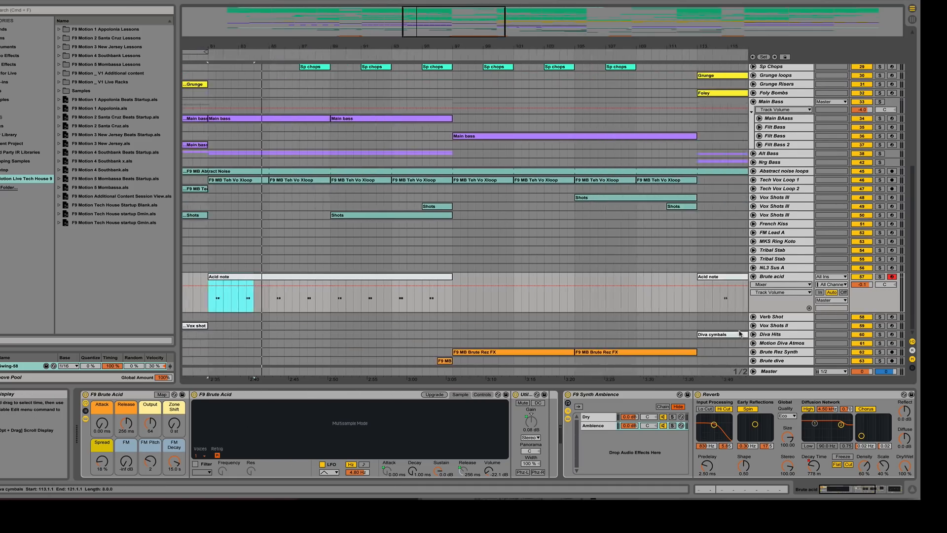
{"action": "left_click", "coordinate": [753, 353]}
{"action": "scroll", "coordinate": [542, 247], "scroll_direction": "down", "scroll_amount": 1}
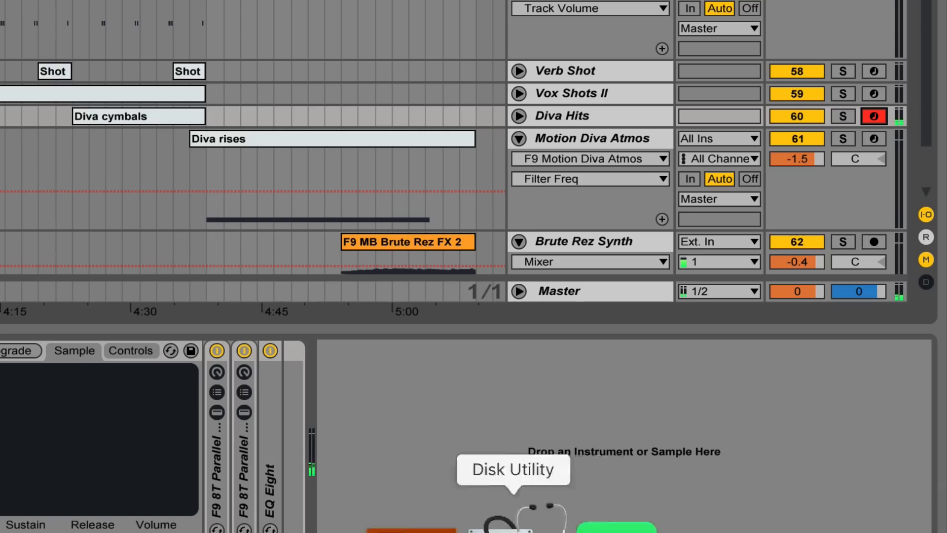
- Switch to Paul's Extreme Sound Stretch to show its stretch parameters
{"action": "left_click", "coordinate": [161, 523]}
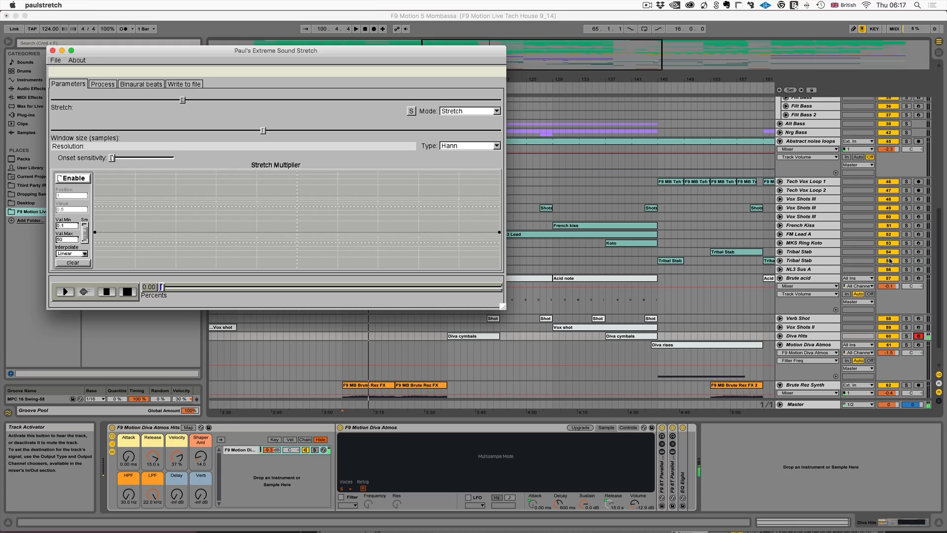
- Return to Ableton Live, select the Motion Diva Atmos track and arm it for recording
{"action": "left_click", "coordinate": [803, 347]}
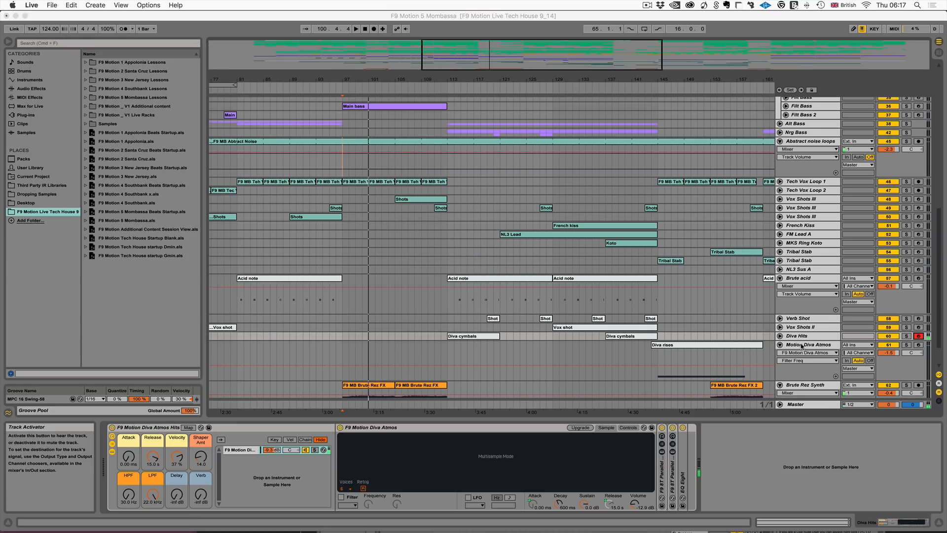
{"action": "left_click", "coordinate": [904, 347]}
{"action": "left_click", "coordinate": [919, 345]}
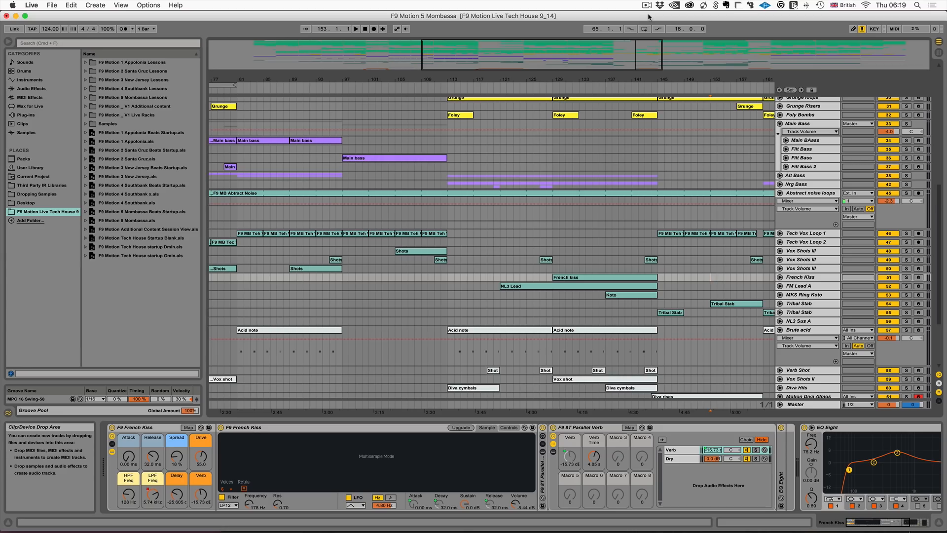
- Select bars 113 to 117 of the F9 MB Abtract Noise audio on the Abstract noise loops track
{"action": "left_click", "coordinate": [814, 193]}
{"action": "mouse_move", "coordinate": [296, 80]}
{"action": "left_mouse_down"}
{"action": "mouse_move", "coordinate": [296, 55]}
{"action": "mouse_move", "coordinate": [404, 55]}
{"action": "mouse_move", "coordinate": [296, 83]}
{"action": "left_mouse_up"}
{"action": "left_click_drag", "start_coordinate": [475, 212], "coordinate": [501, 213]}
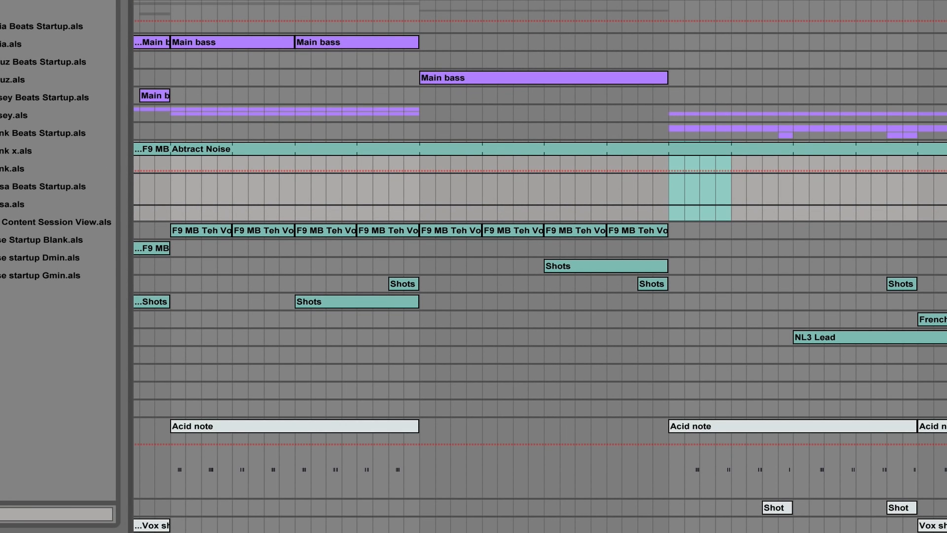
- Audition the Abstract noise loops from bar 113, and select the whole F9 MB Abtract Noise audio and play it from bar 17
{"action": "key", "text": "space"}
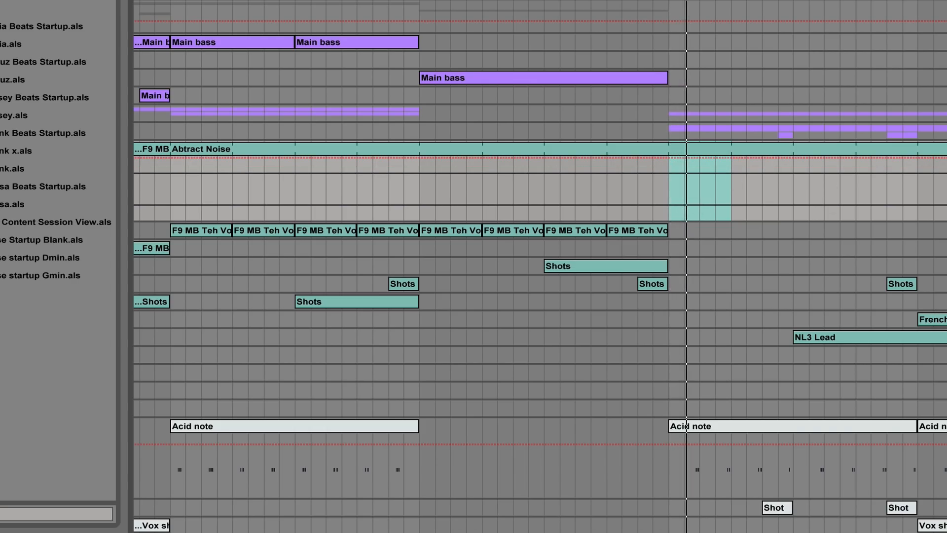
{"action": "scroll", "coordinate": [173, 217], "scroll_direction": "left", "scroll_amount": 15}
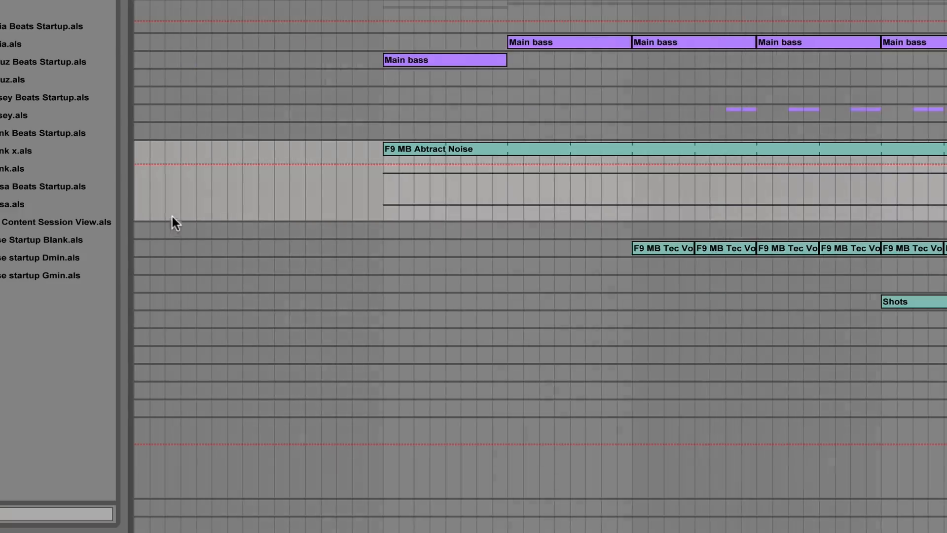
{"action": "left_click", "coordinate": [470, 148]}
{"action": "scroll", "coordinate": [866, 178], "scroll_direction": "up", "scroll_amount": 5}
{"action": "key", "text": "space"}
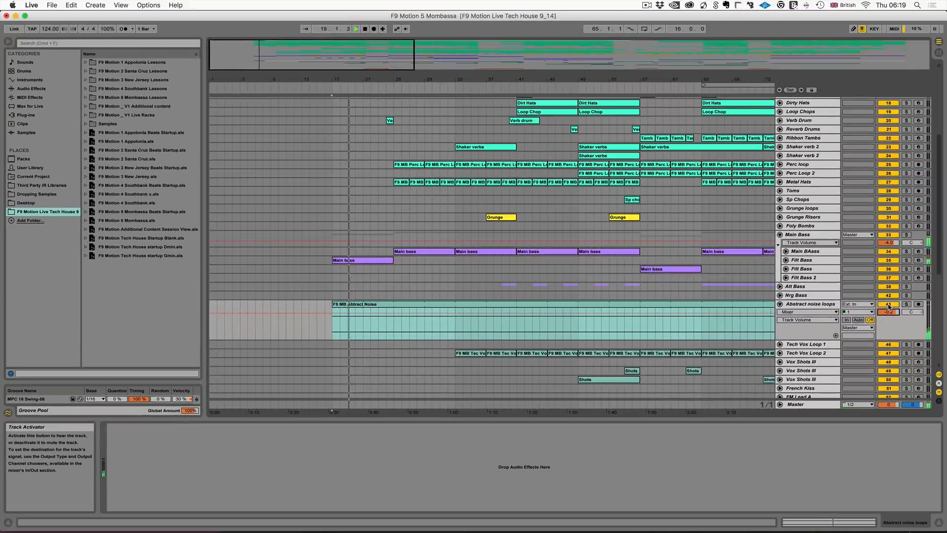
- Replay the intro from bar 17, muting and reactivating the Abstract noise loops track to compare the mix without and with it
{"action": "key", "text": "space"}
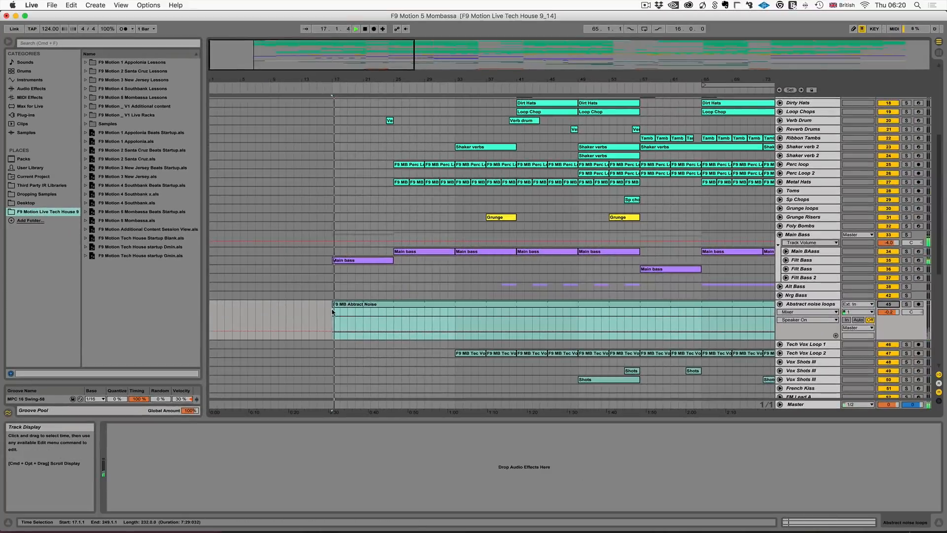
{"action": "left_click", "coordinate": [888, 305]}
{"action": "left_click", "coordinate": [888, 304]}
{"action": "key", "text": "space"}
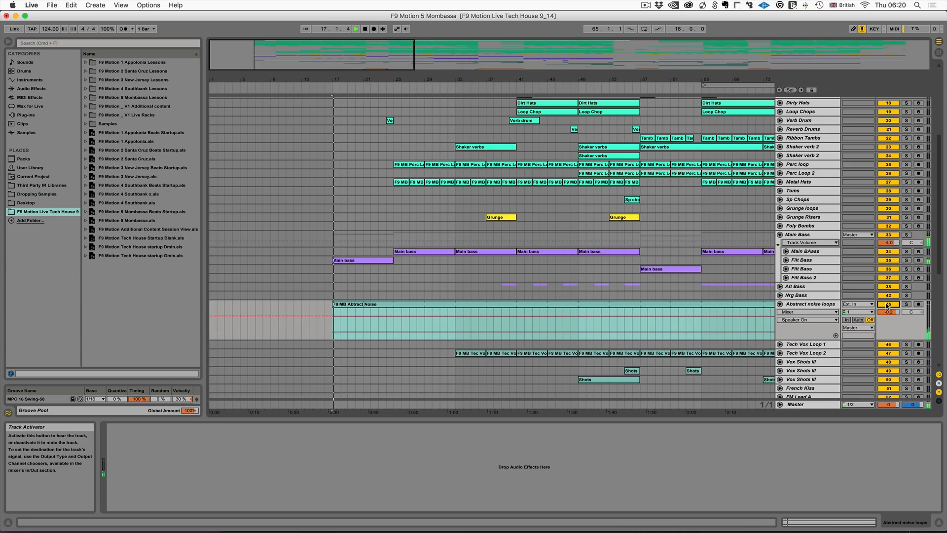
{"action": "key", "text": "space"}
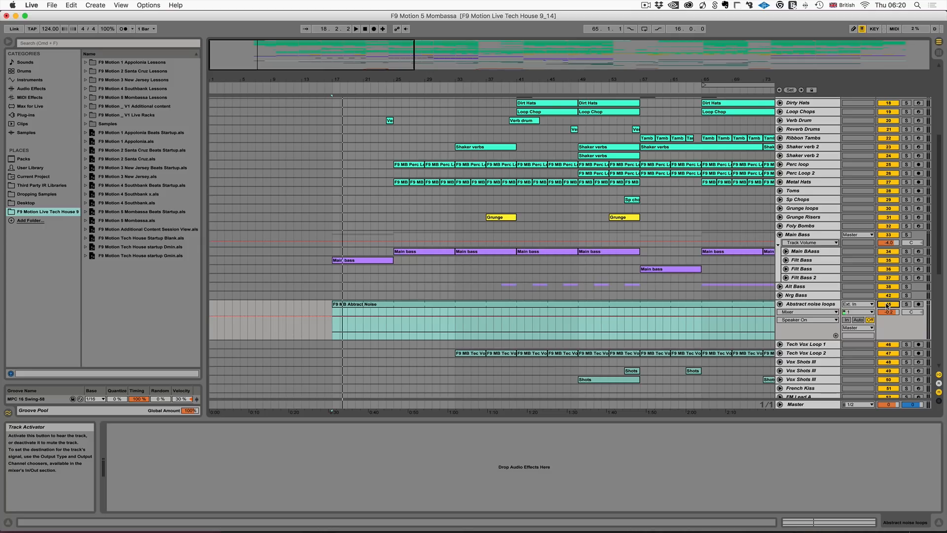
- Look over the Mombassa drum tracks, and examine the bass, synth, vox and Moog tracks in the F9 Motion 2 Santa Cruz project
{"action": "scroll", "coordinate": [635, 295], "scroll_direction": "up", "scroll_amount": 5}
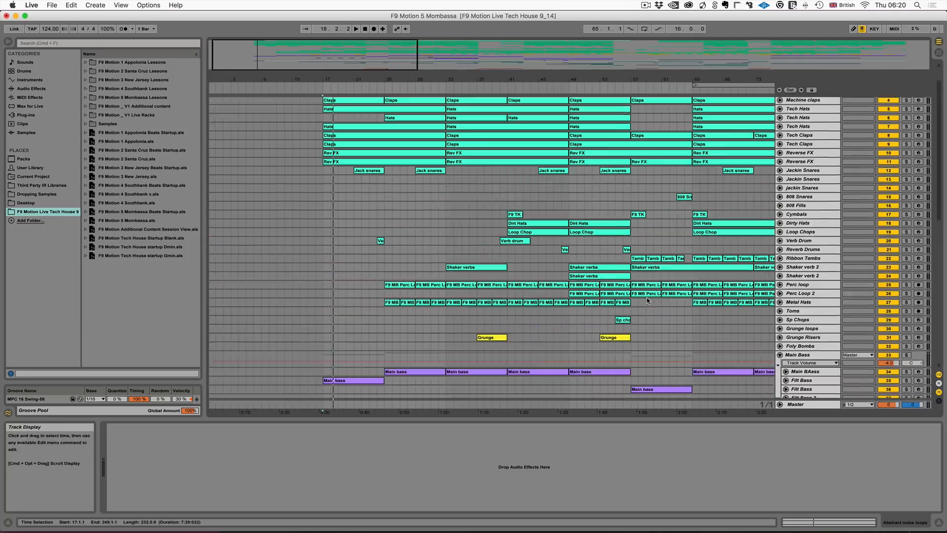
{"action": "scroll", "coordinate": [634, 295], "scroll_direction": "down", "scroll_amount": 5}
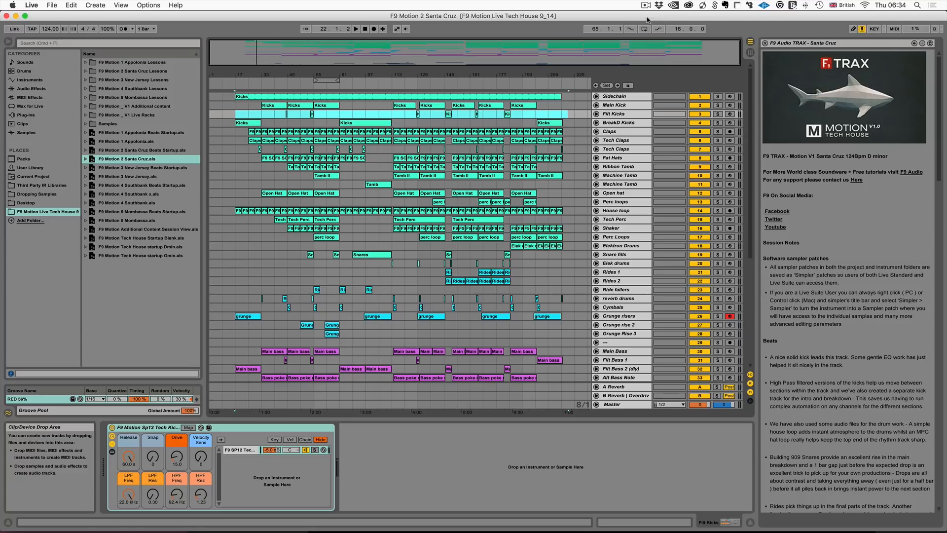
{"action": "scroll", "coordinate": [432, 259], "scroll_direction": "down", "scroll_amount": 5}
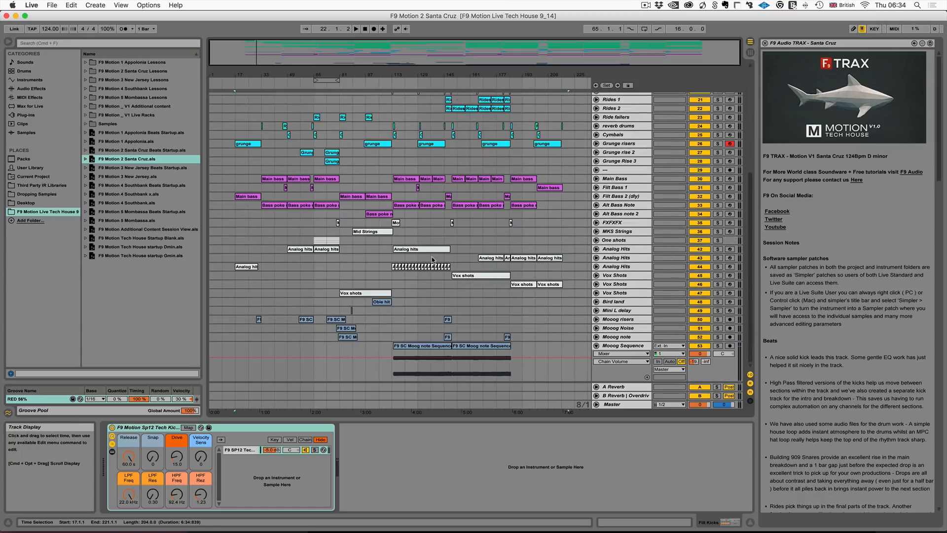